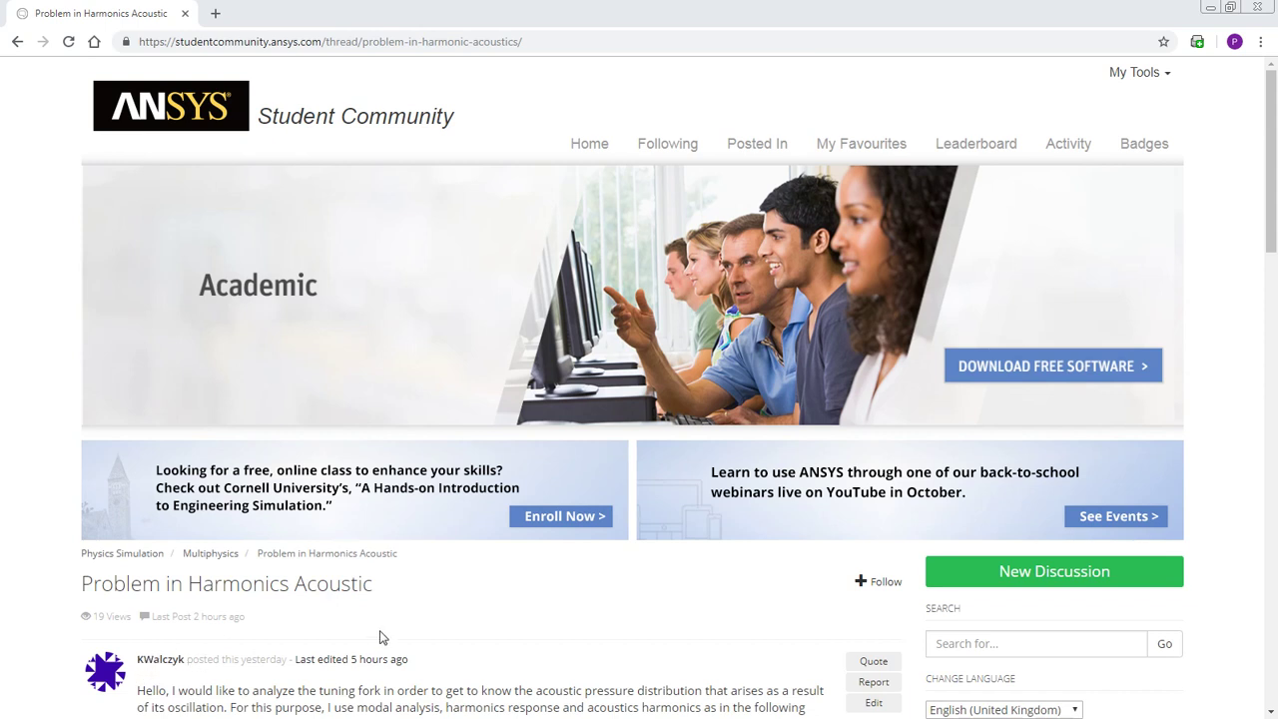
Step: Read the forum post about the tuning fork harmonic acoustics problem, including its video, project schematic and wireframe screenshot
left_click(1270, 712)
left_click(1270, 711)
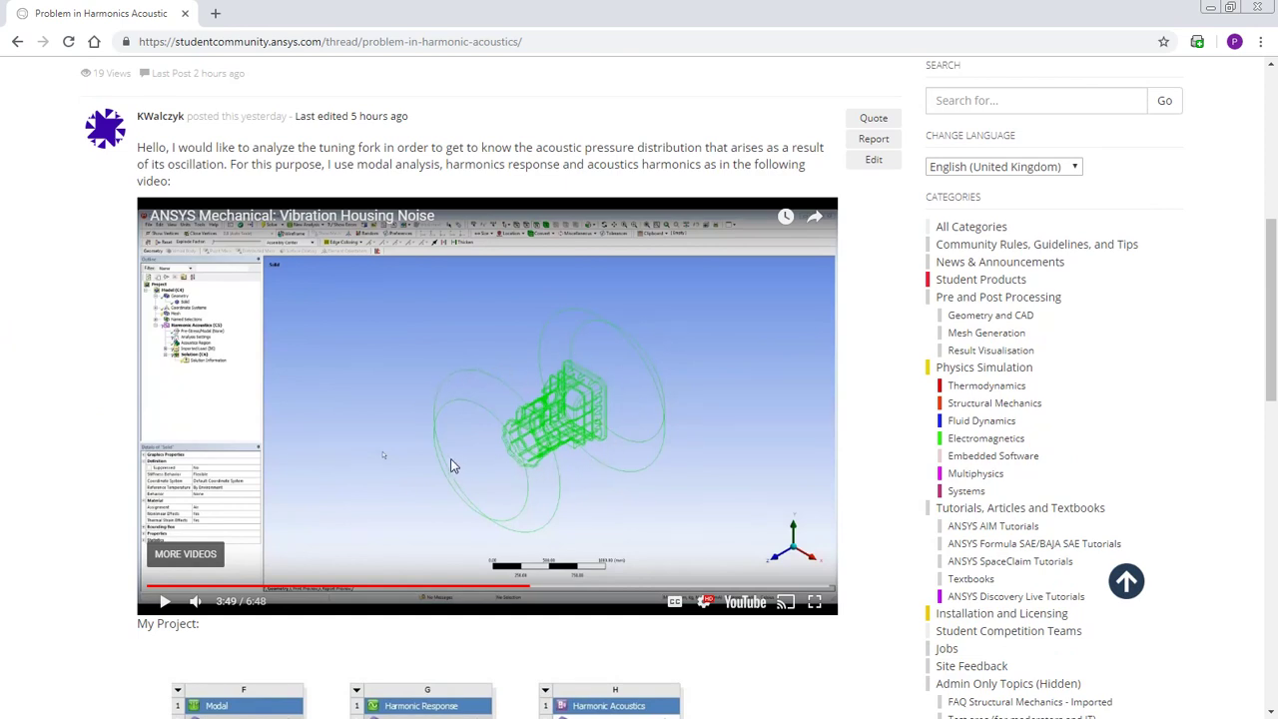
scroll(450, 463, "down", 2)
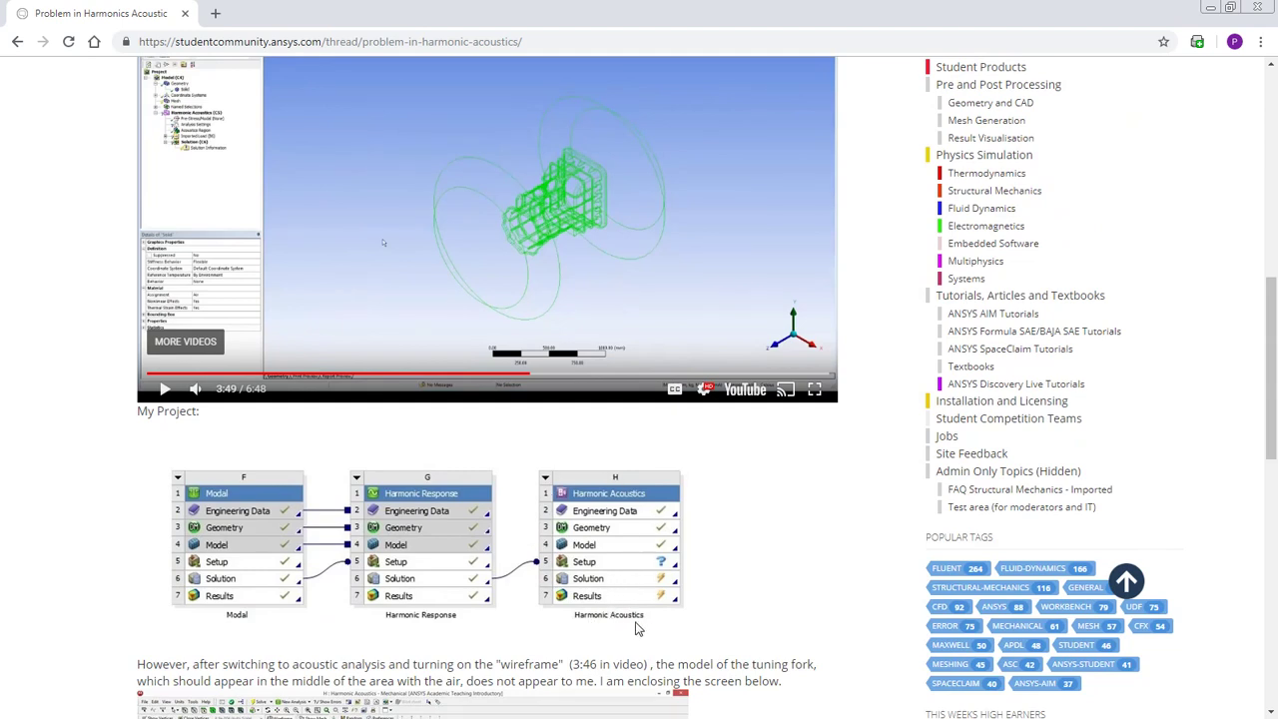
scroll(635, 627, "down", 3)
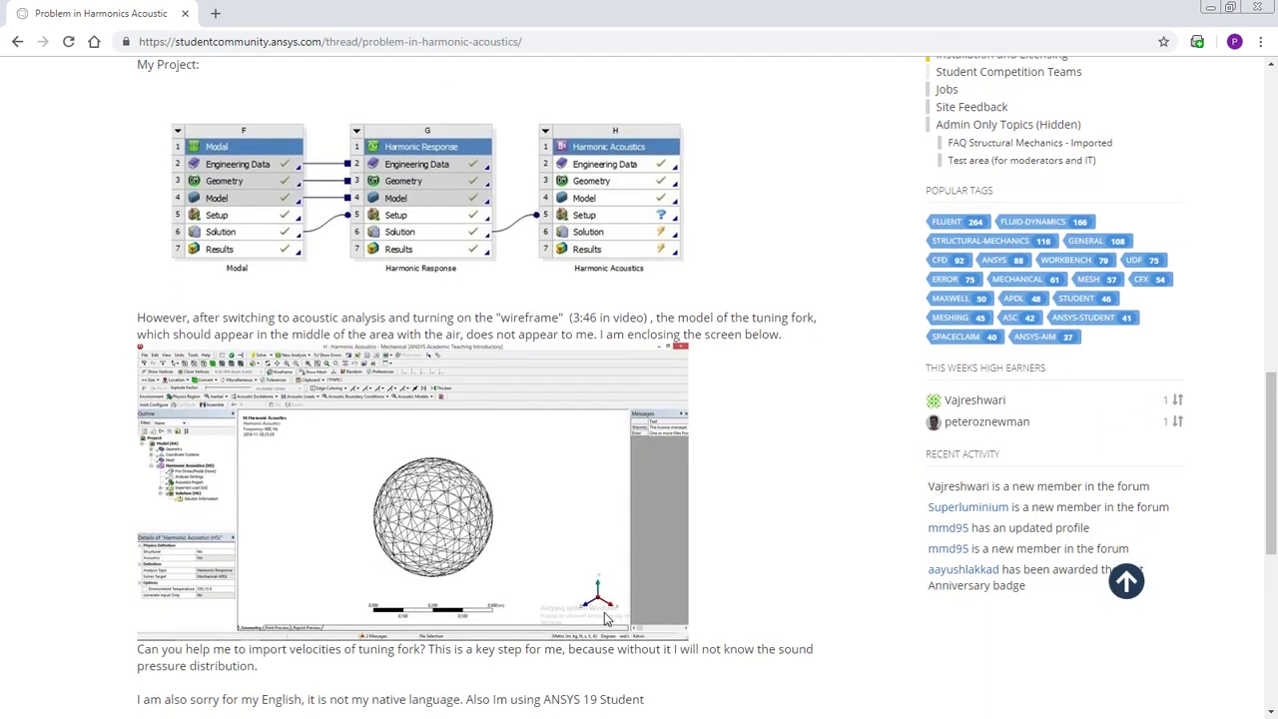
scroll(458, 613, "up", 2)
scroll(458, 613, "up", 4)
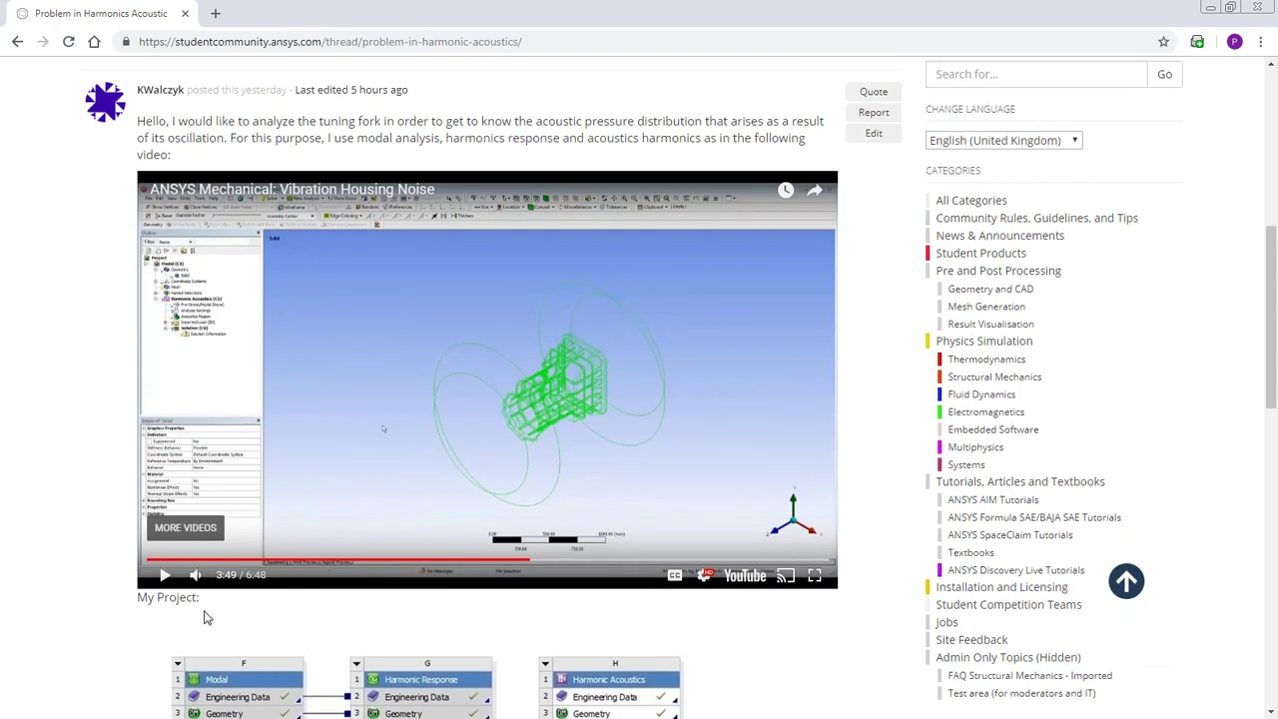
scroll(204, 618, "down", 5)
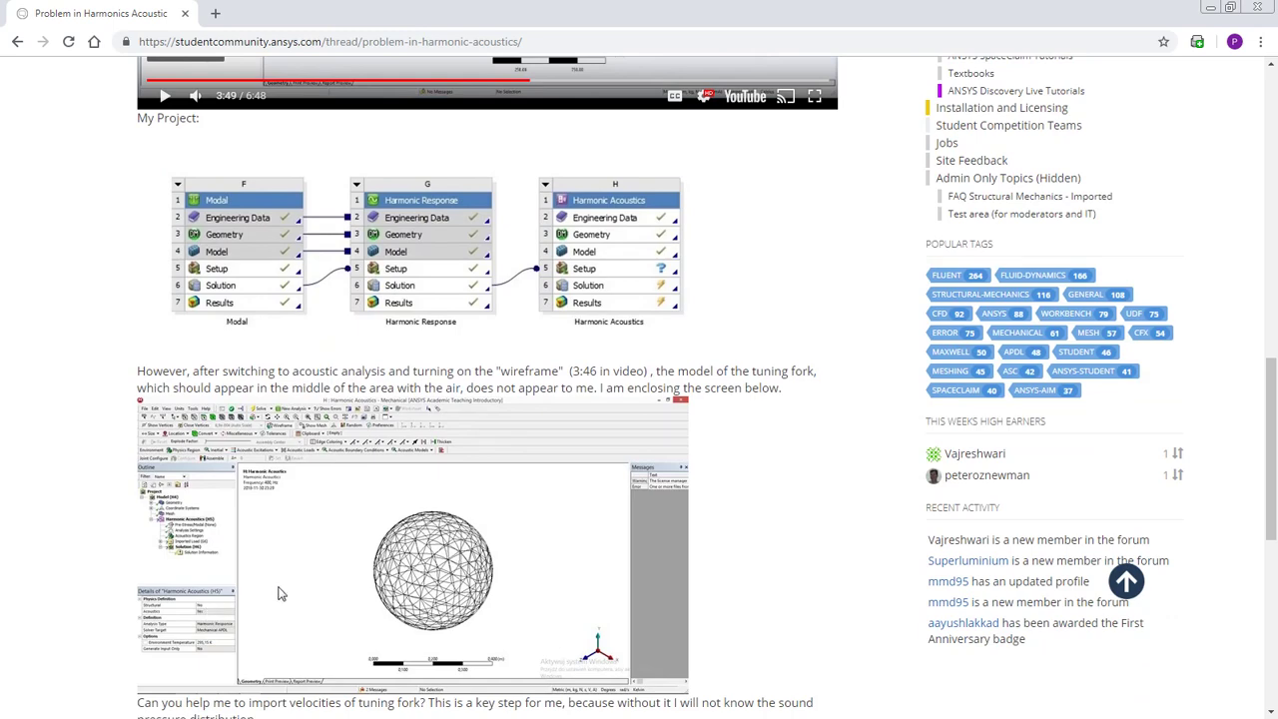
scroll(279, 591, "up", 5)
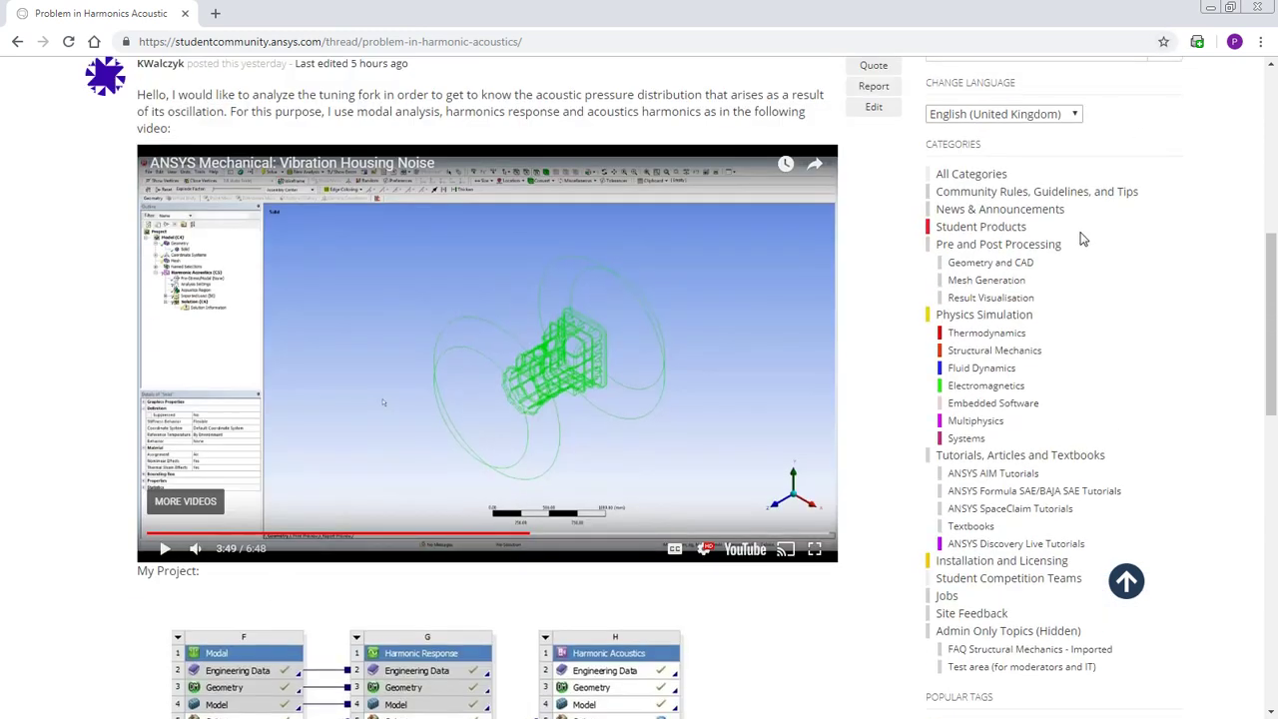
left_click(1209, 10)
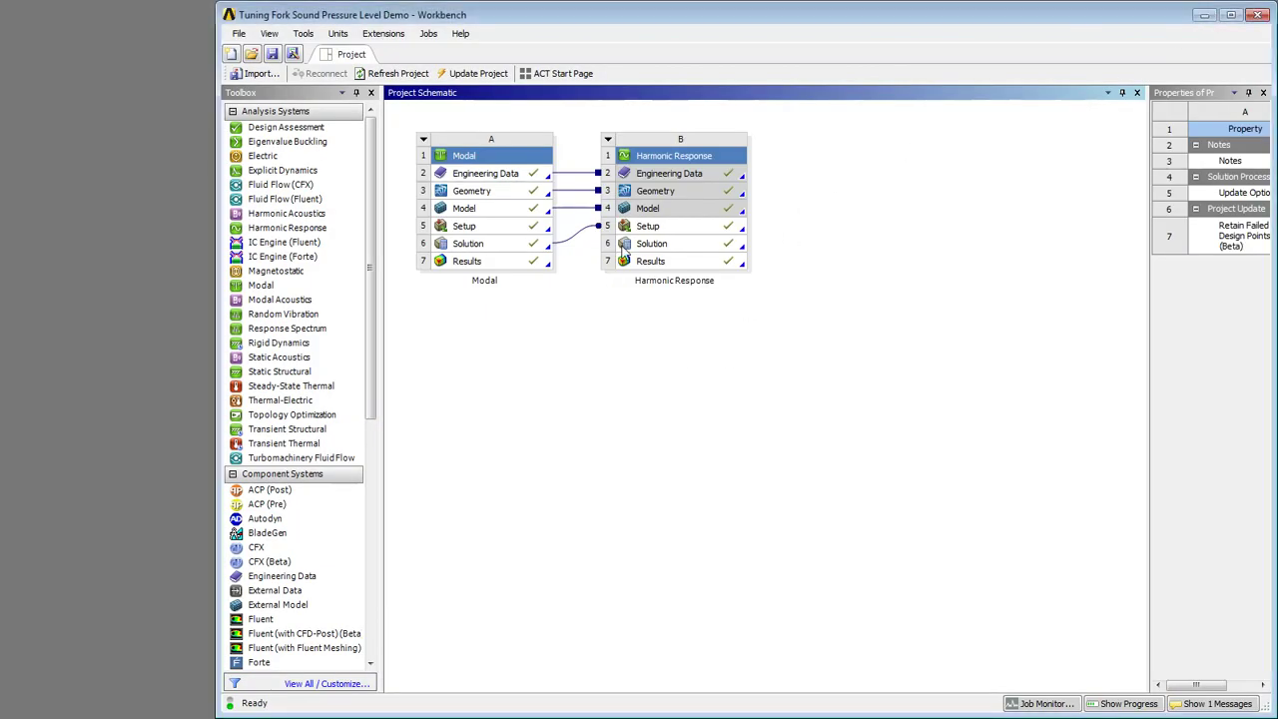
Step: Switch to Mechanical and review the tuning fork's geometry, mesh and fixed support in the modal analysis
key("alt+Tab")
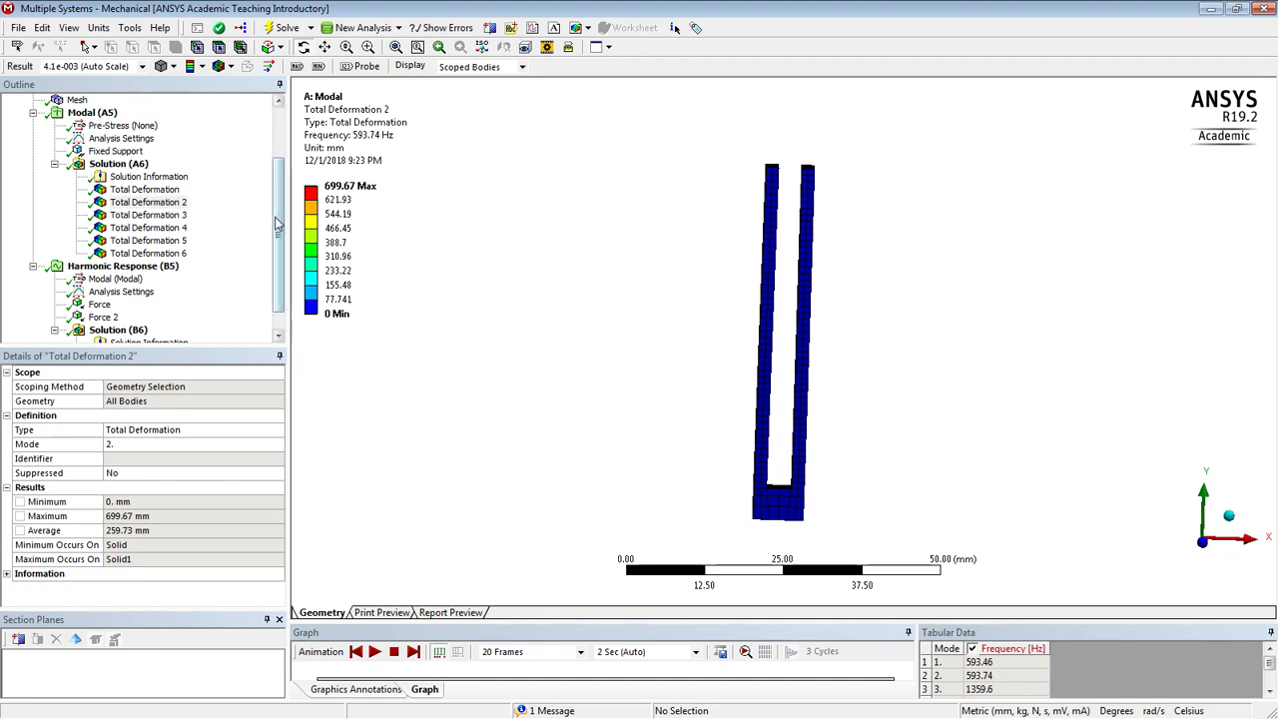
left_click_drag(277, 225, 278, 177)
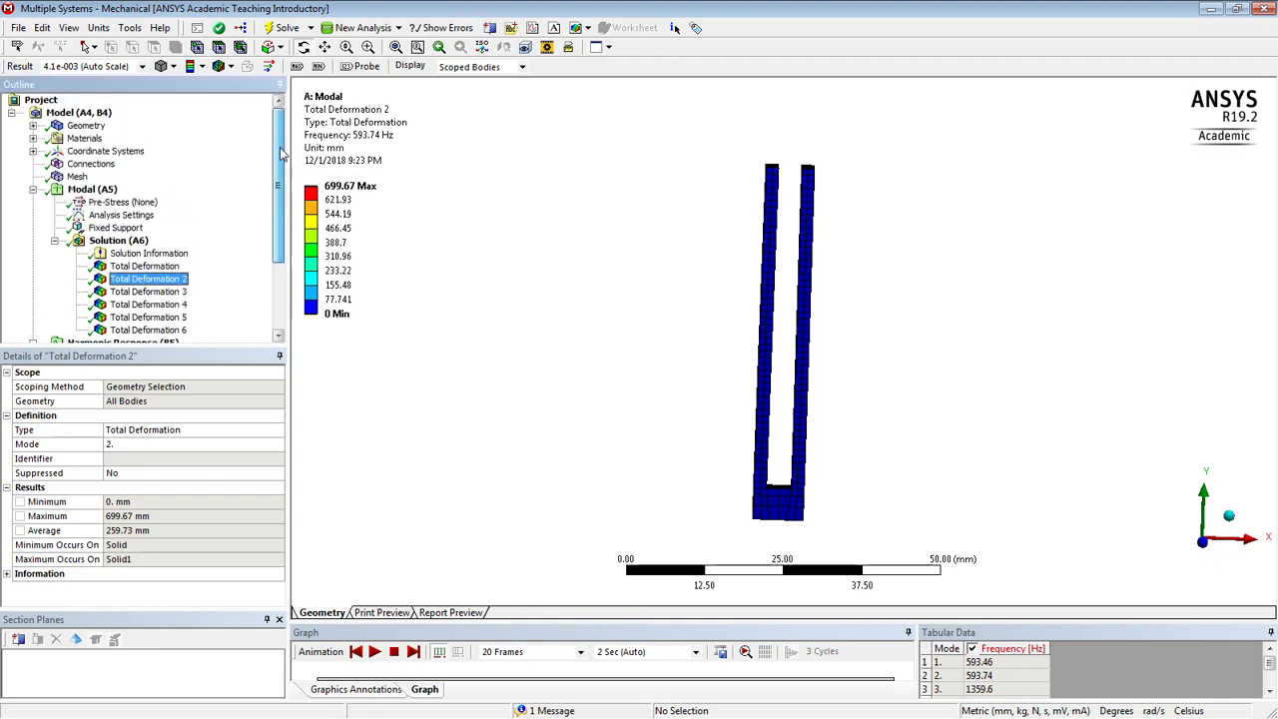
left_click(81, 125)
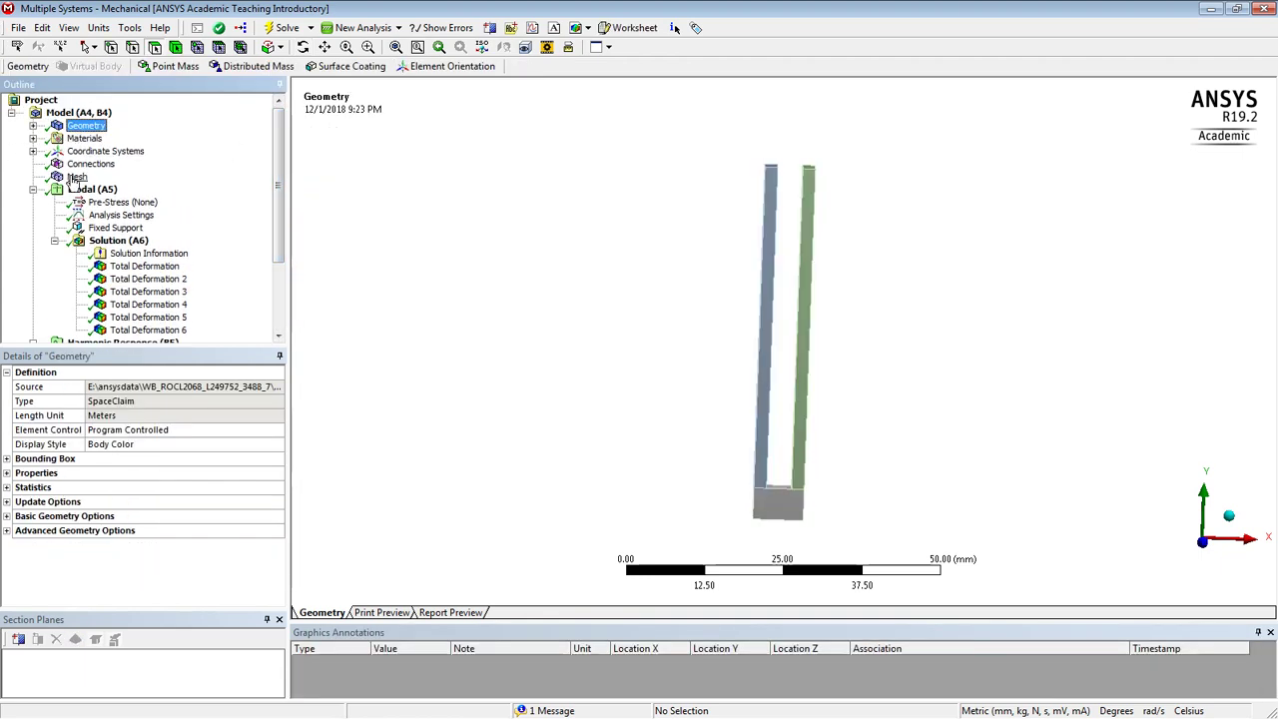
left_click(76, 176)
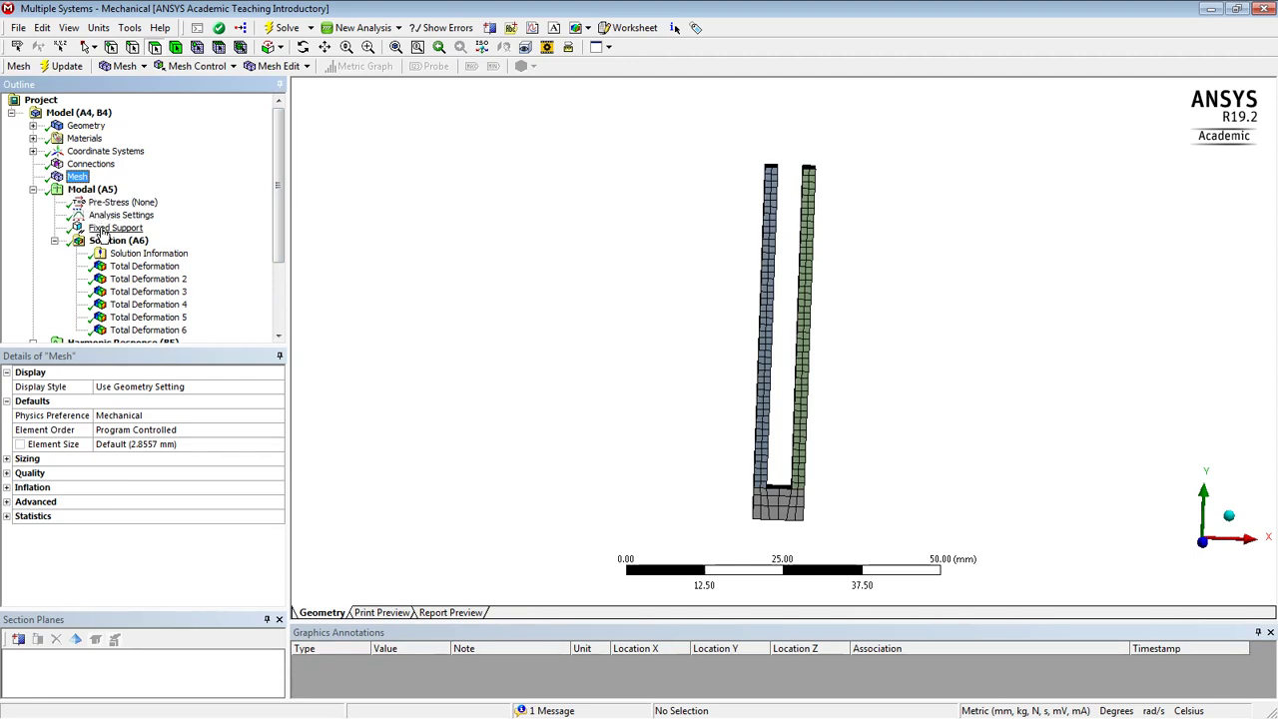
left_click(112, 228)
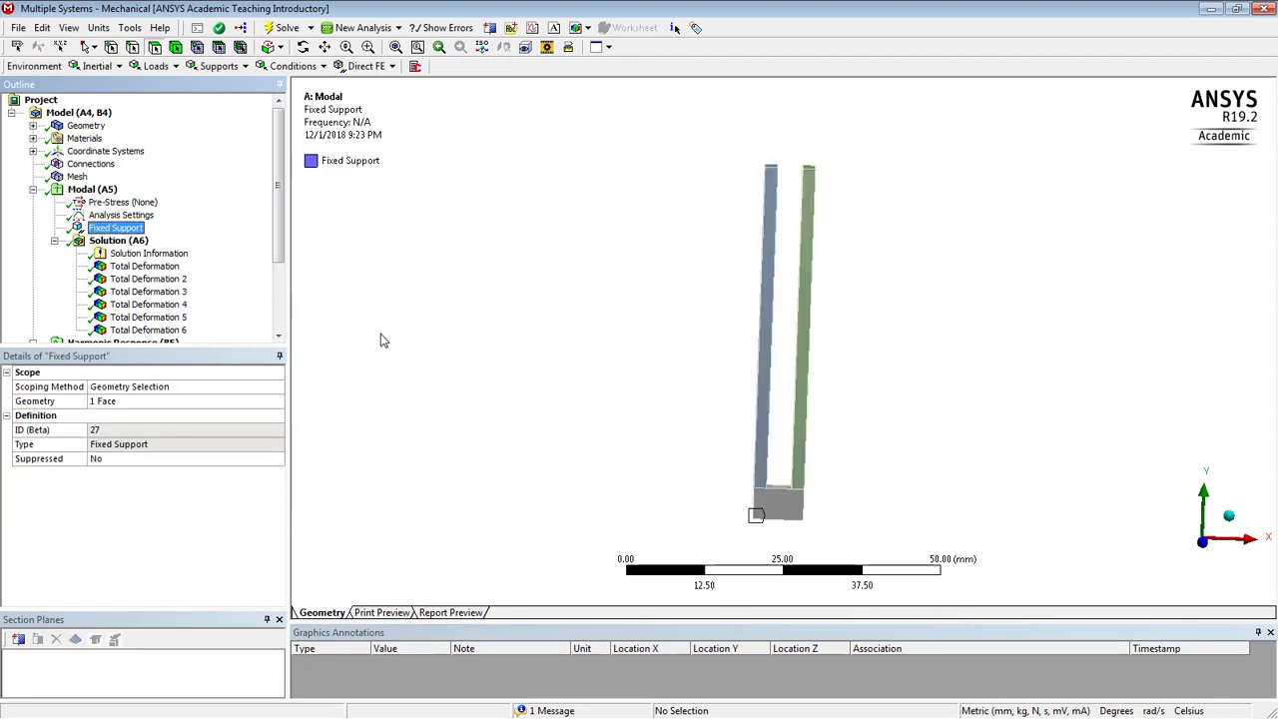
Step: View the first two total deformation results of the modal analysis and animate the second mode shape
left_click(149, 267)
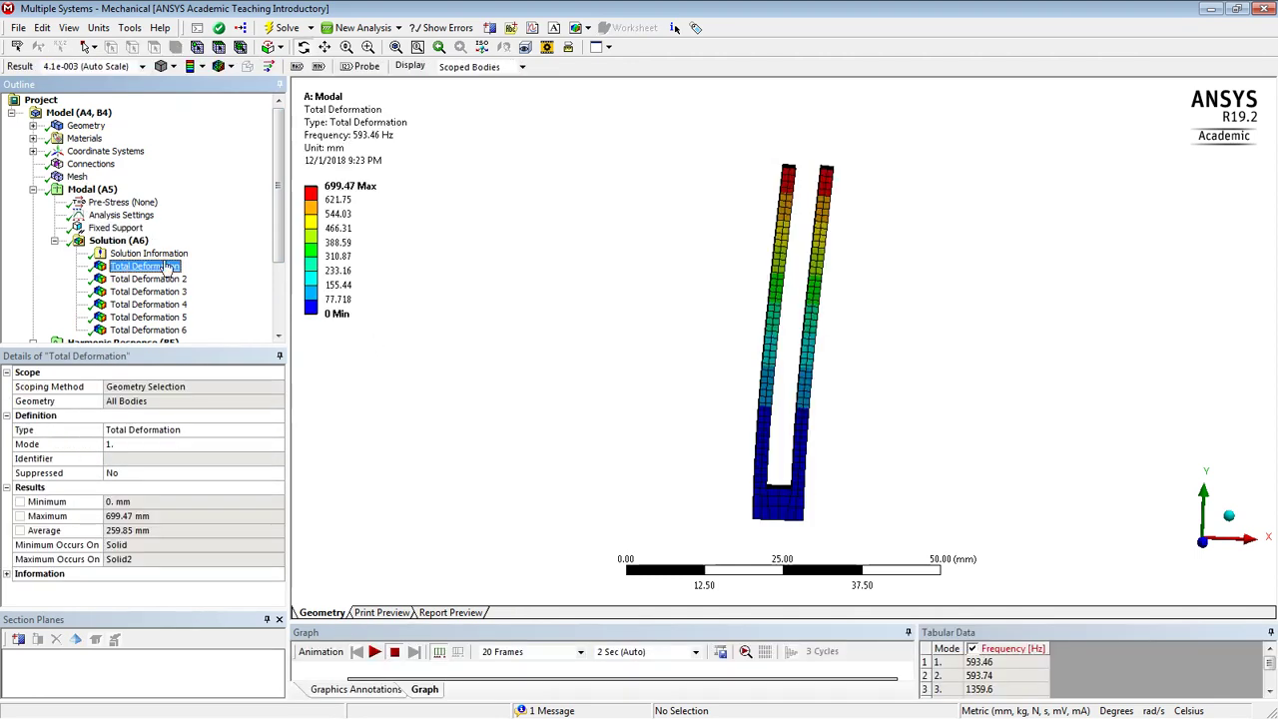
left_click(145, 280)
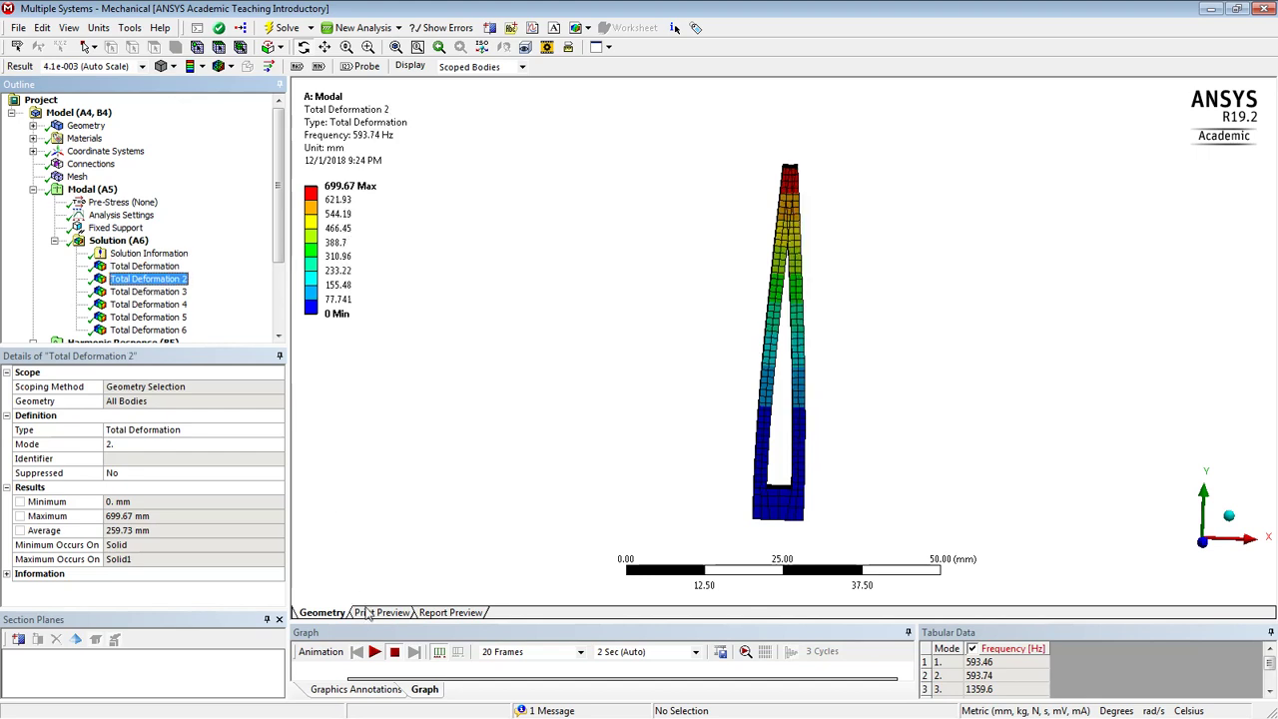
left_click(374, 651)
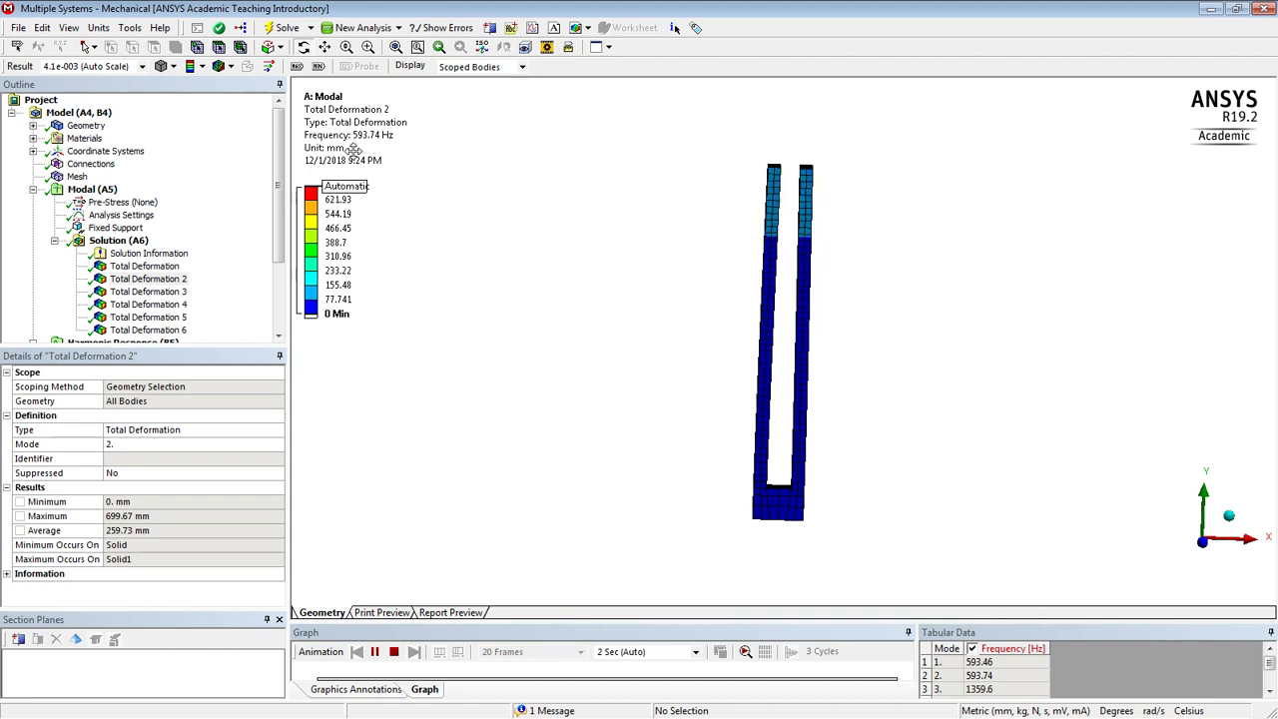
left_click(393, 651)
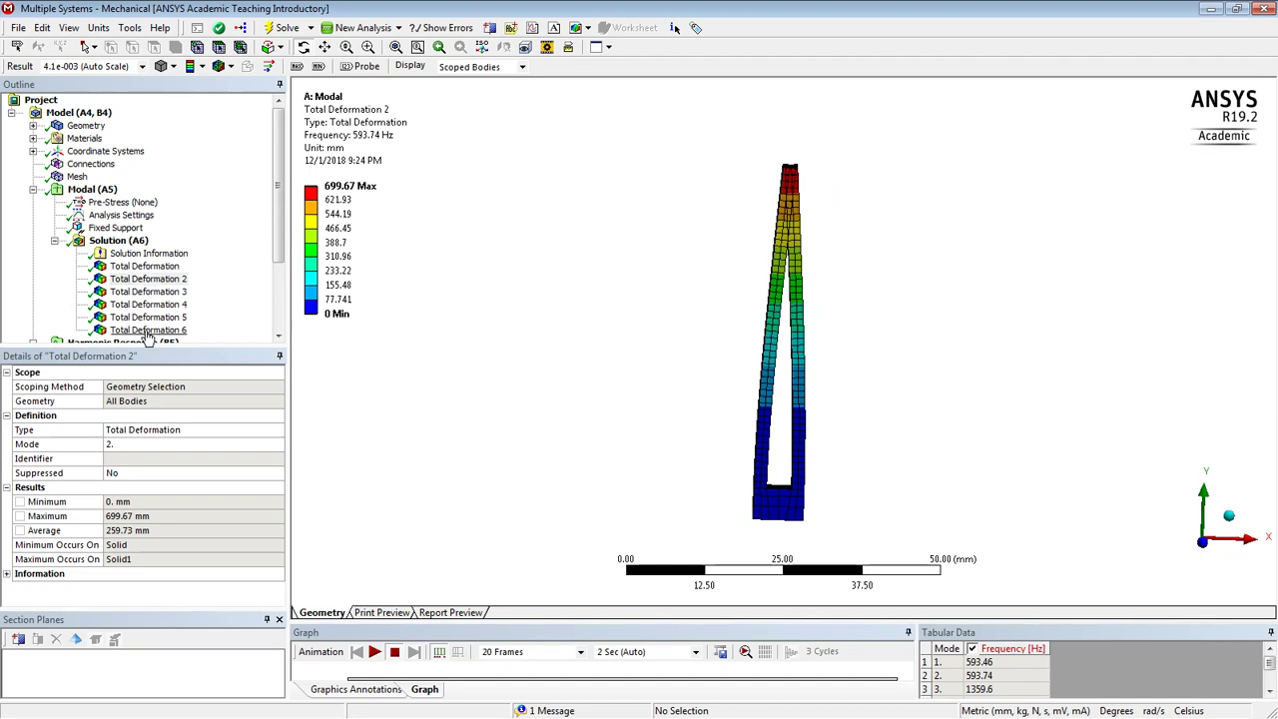
Step: Review the two forces and the frequency response plot of the harmonic response analysis
left_click_drag(279, 254, 280, 330)
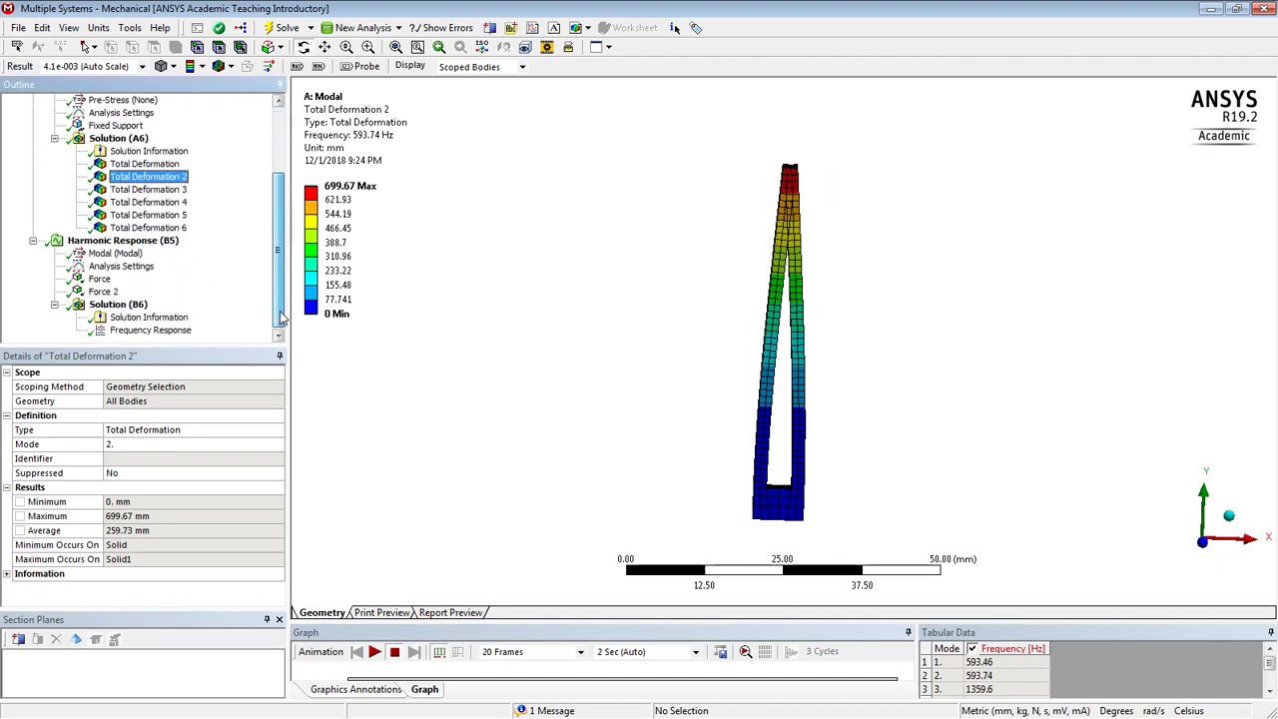
left_click(100, 280)
left_click(102, 292)
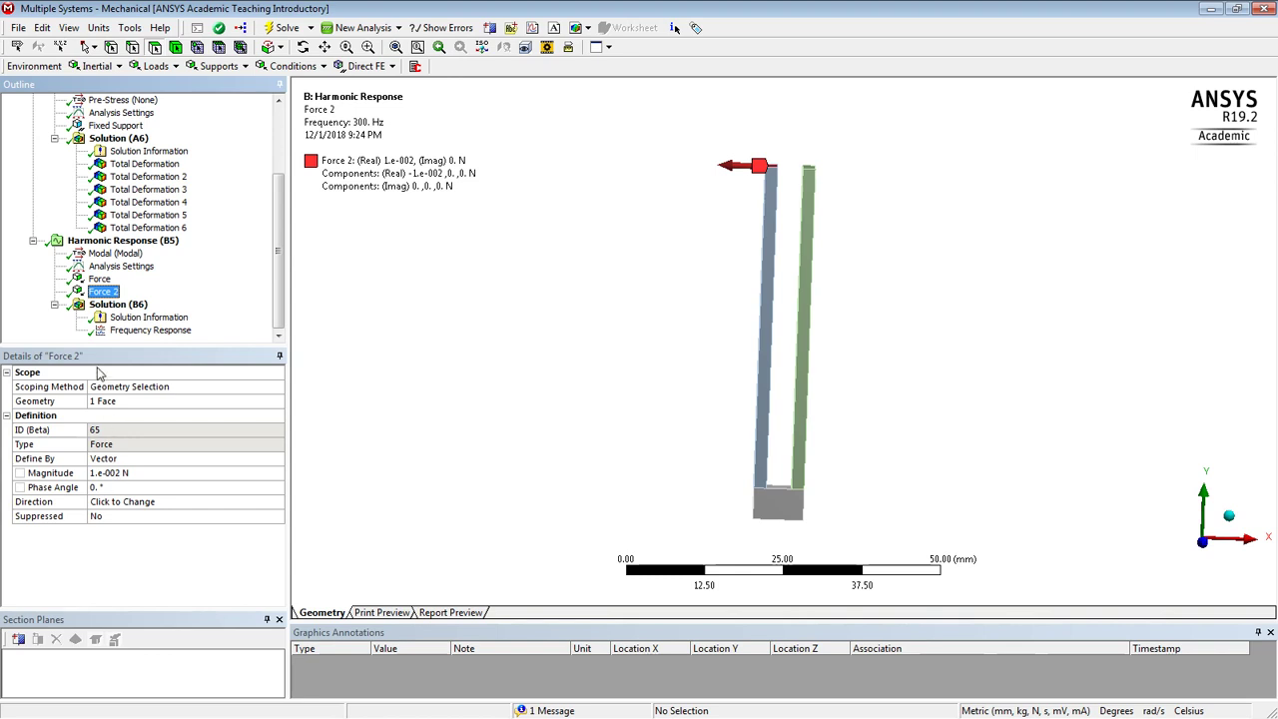
left_click(124, 333)
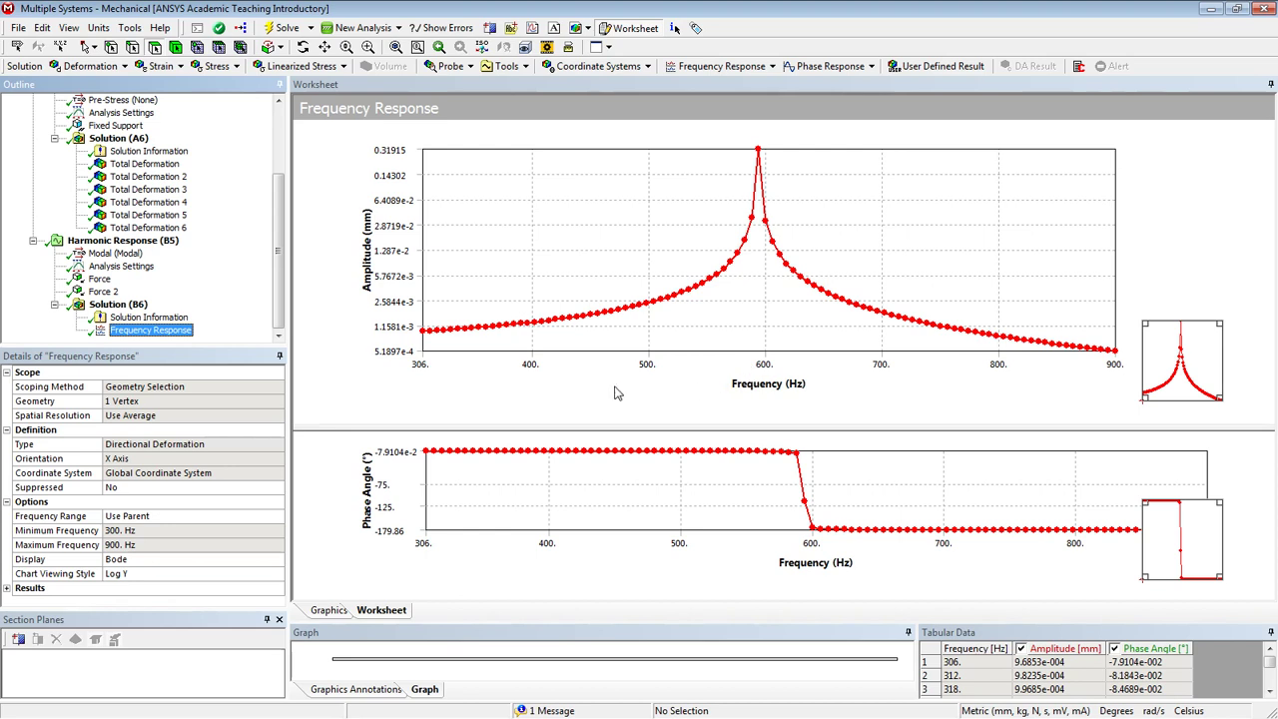
left_click(137, 339)
Step: Return to Workbench and add a standalone Harmonic Acoustics system beside the Harmonic Response system
left_click(1210, 9)
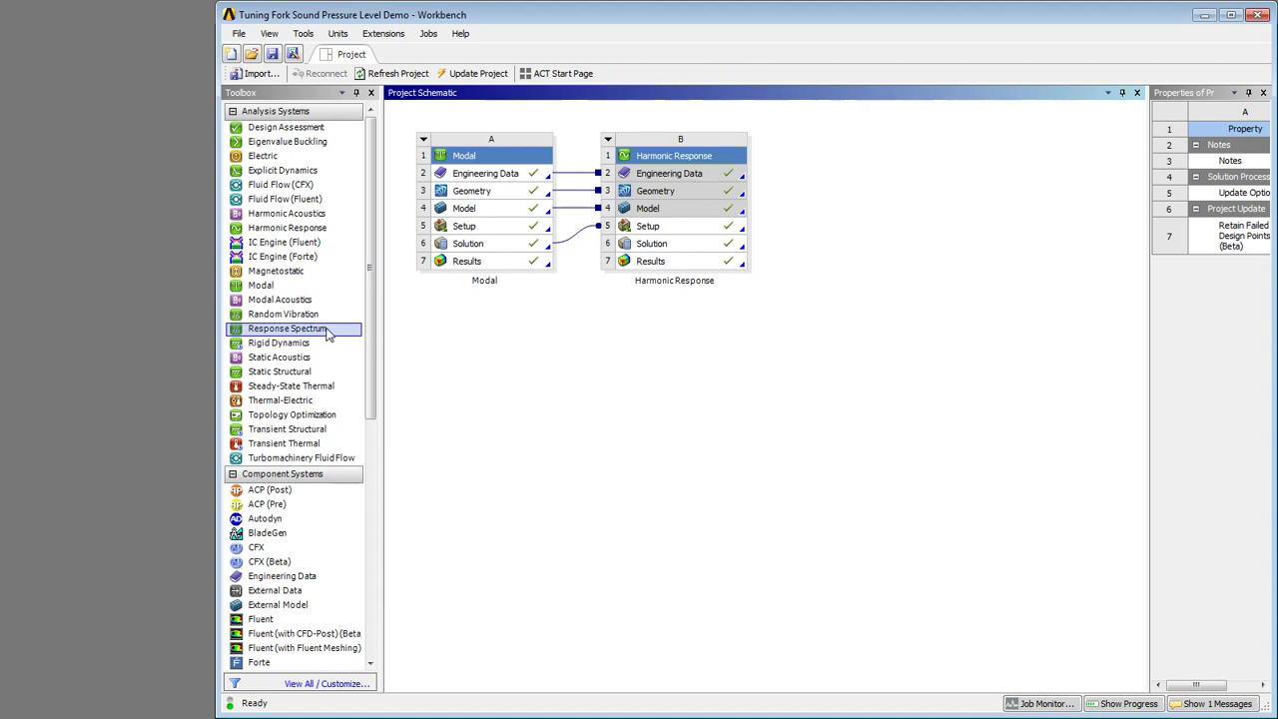
left_click_drag(297, 216, 818, 218)
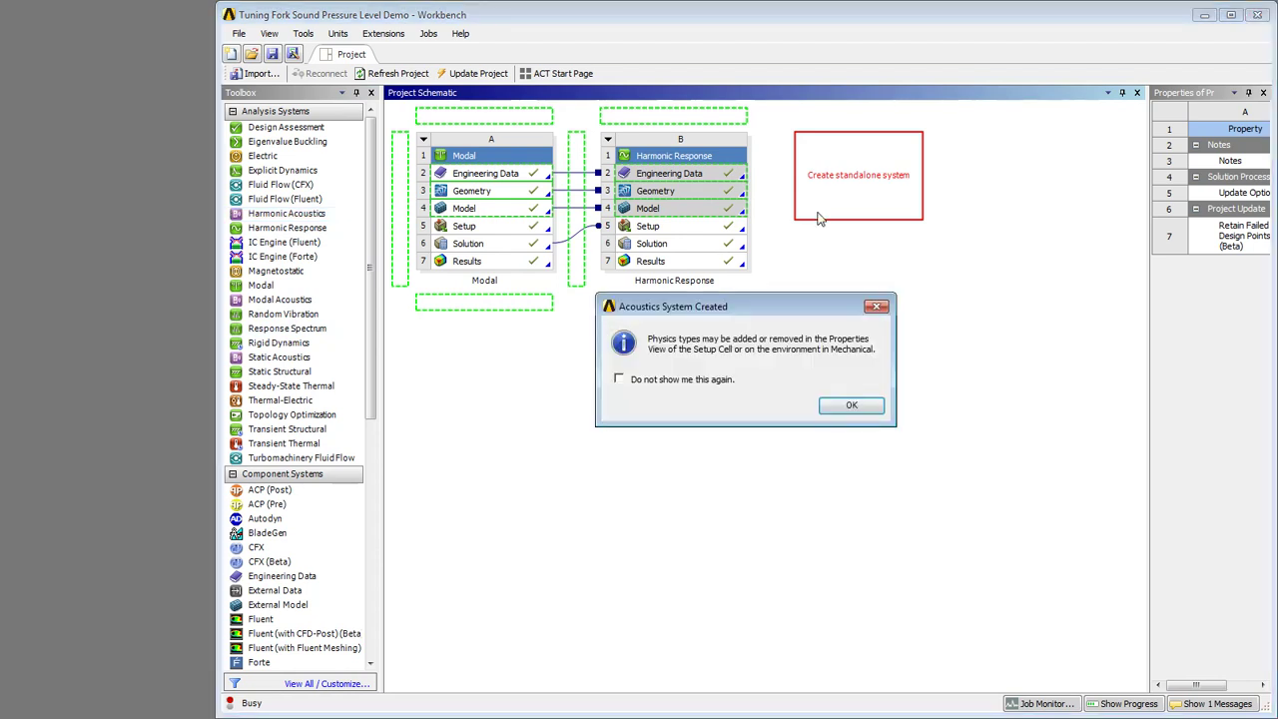
left_click(825, 404)
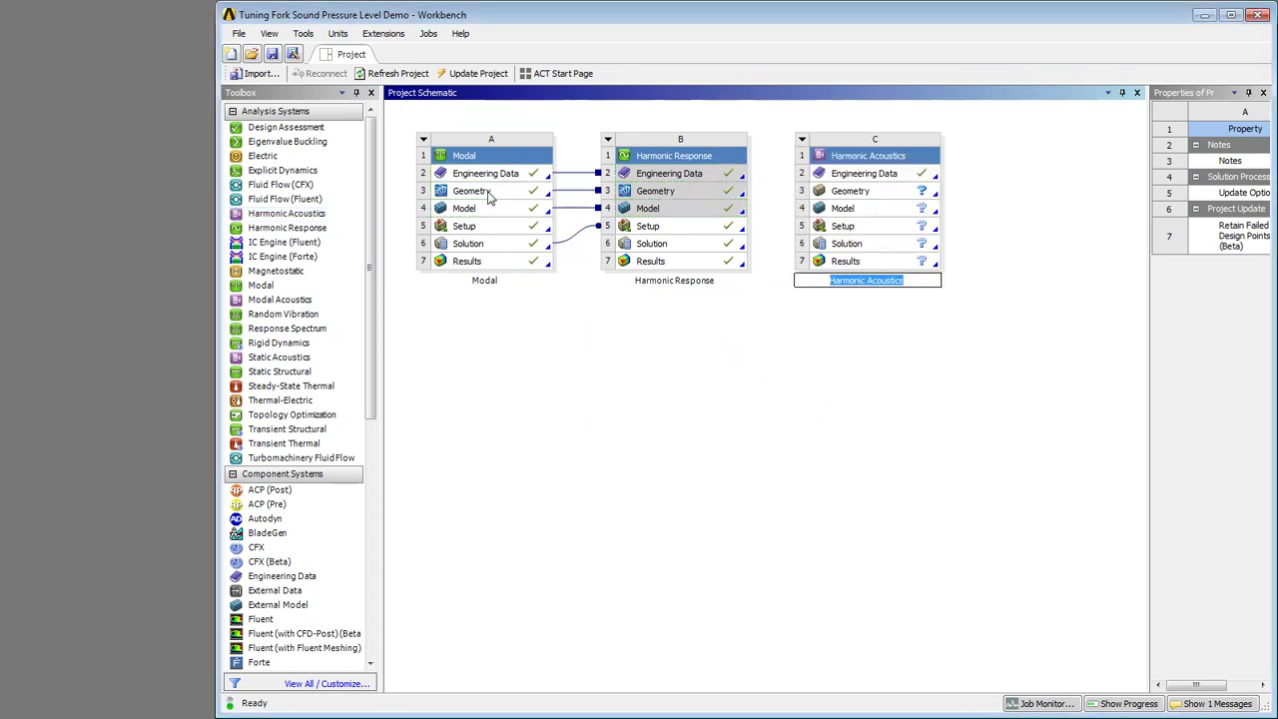
Step: Copy the Modal system's geometry into the Harmonic Acoustics system by linking their Geometry cells and deleting the link
left_click_drag(493, 191, 823, 191)
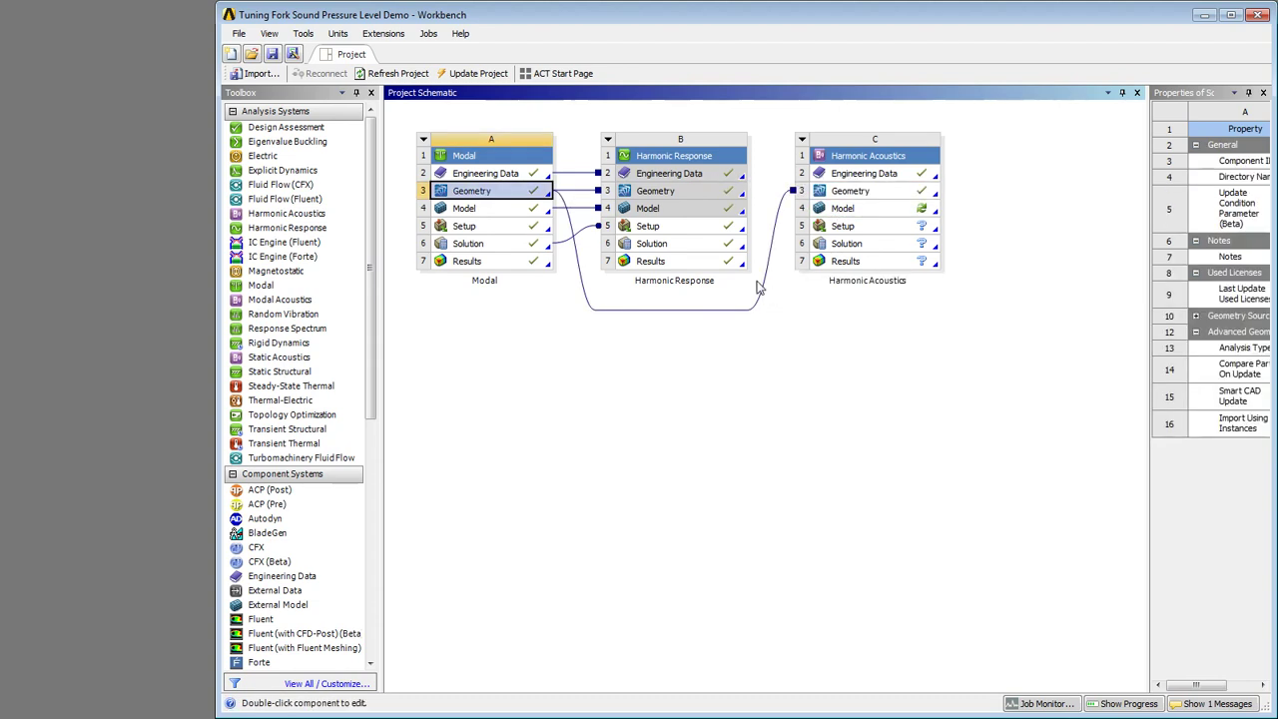
left_click(745, 310)
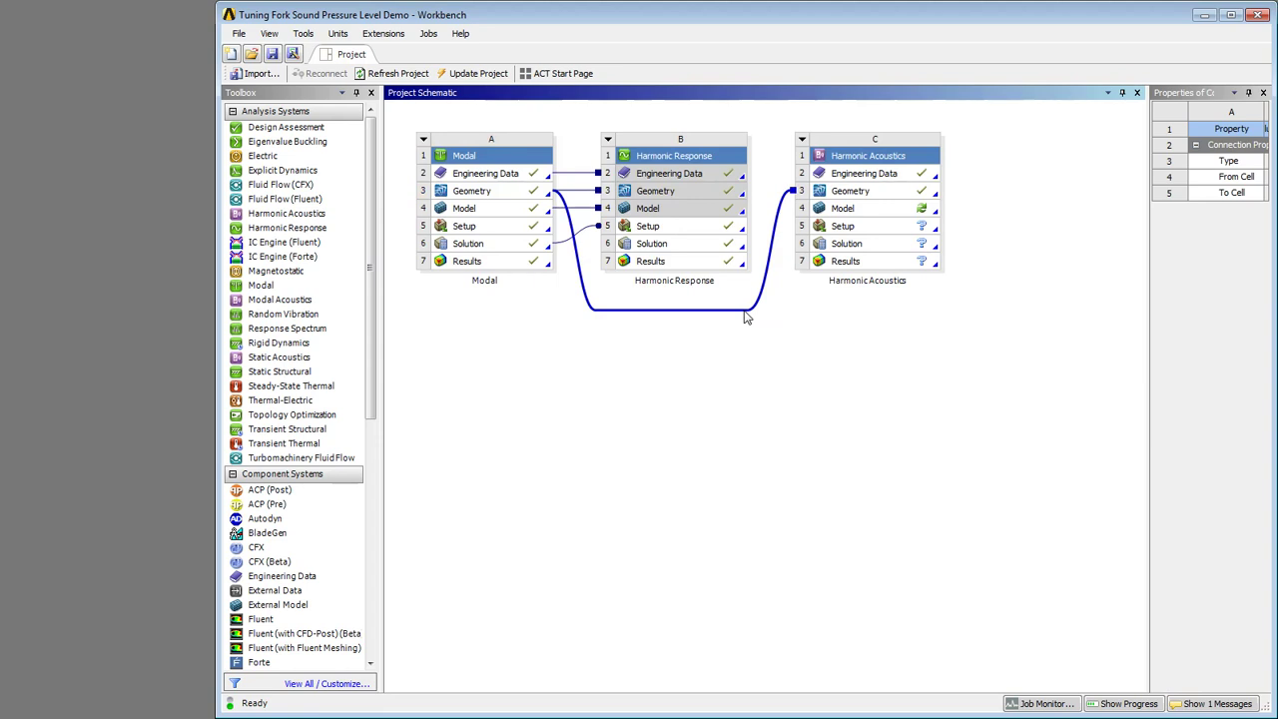
key("Delete")
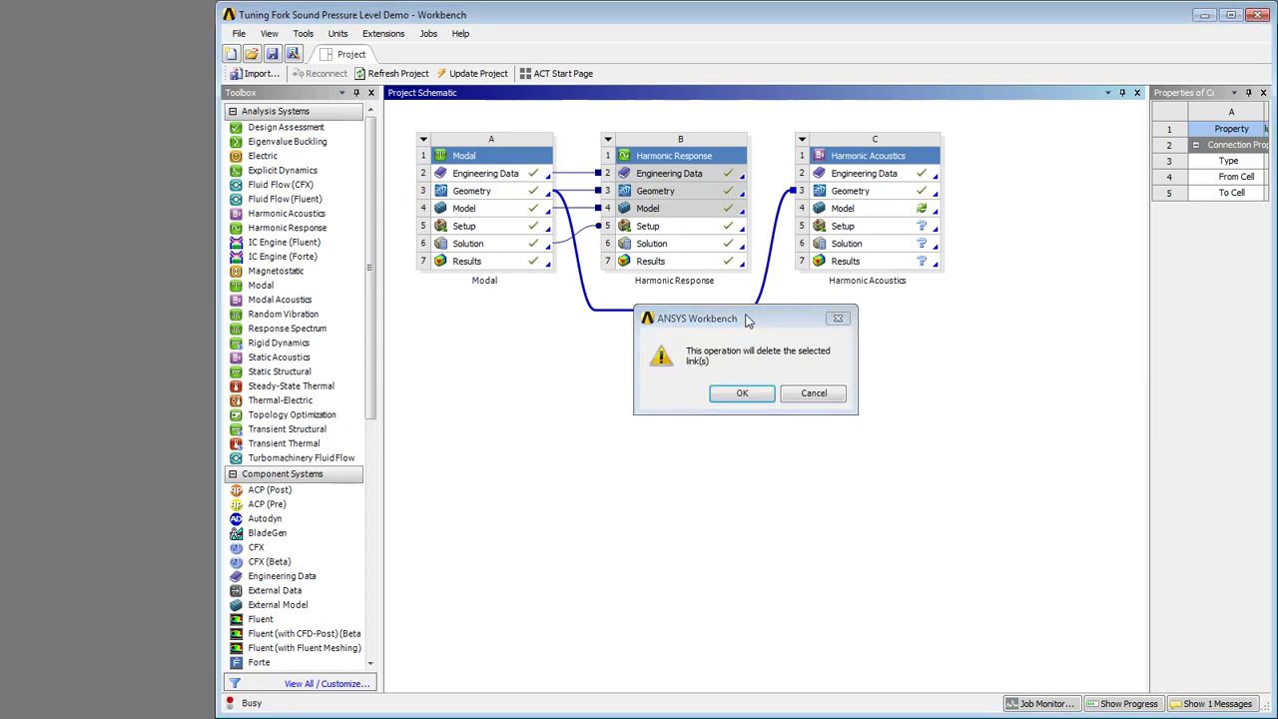
key("Return")
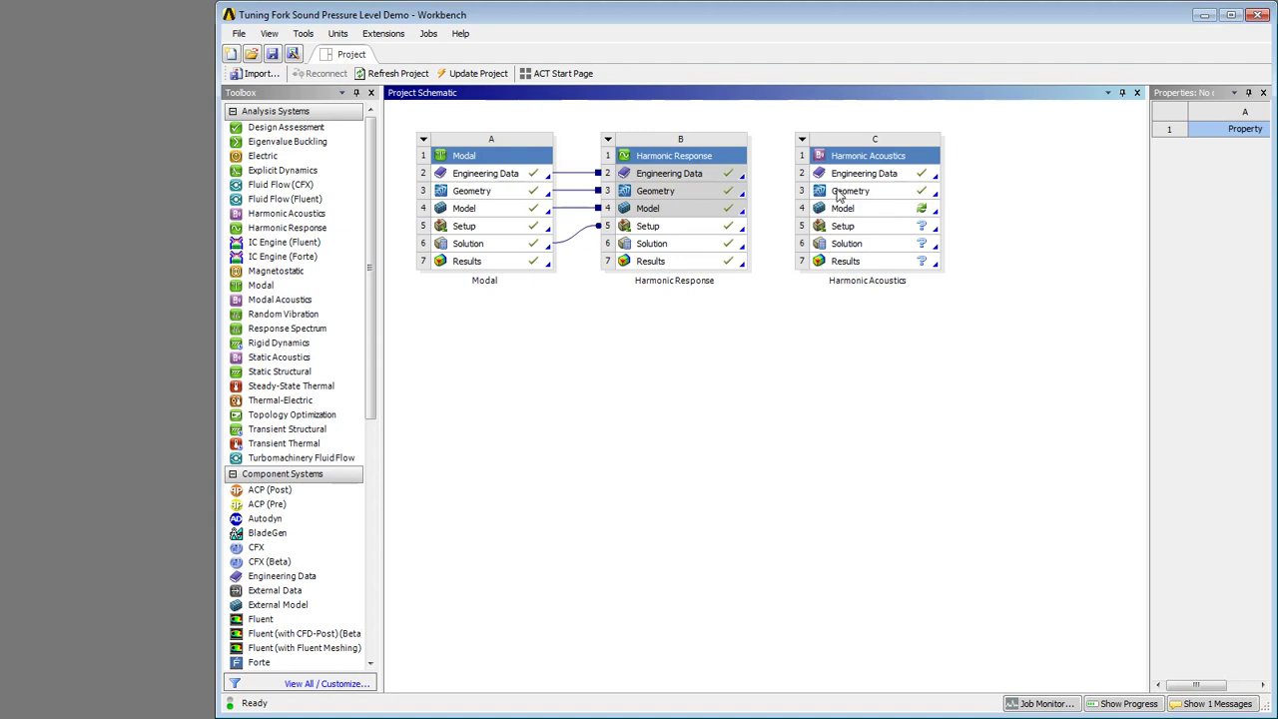
Step: Open the Harmonic Acoustics geometry in SpaceClaim and start a box enclosure around all three tuning fork bodies
double_click(838, 196)
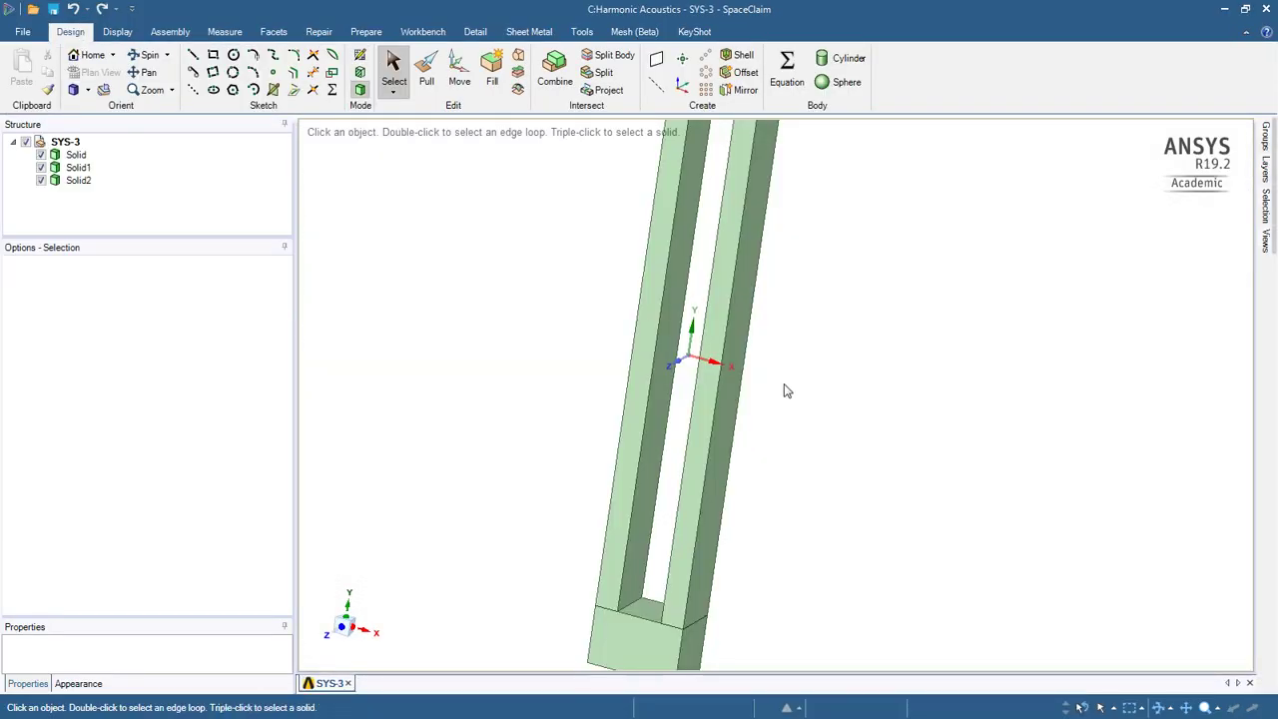
scroll(786, 390, "down", 4)
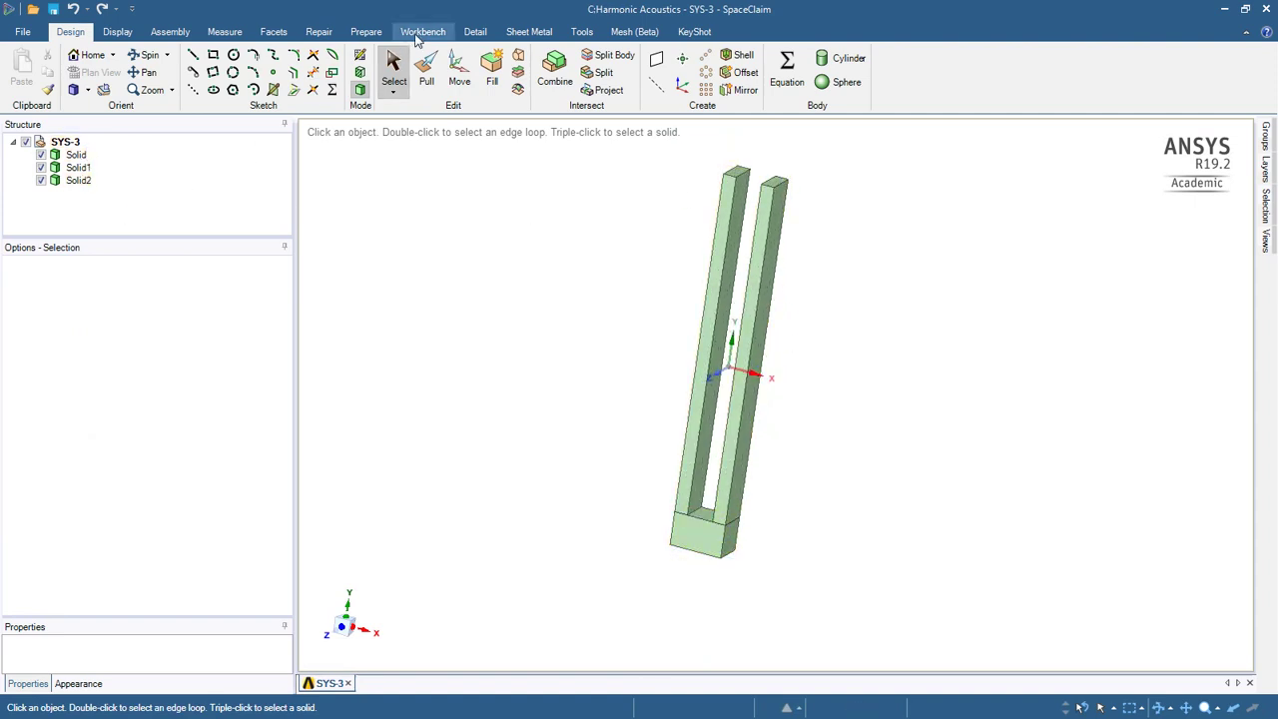
left_click(366, 33)
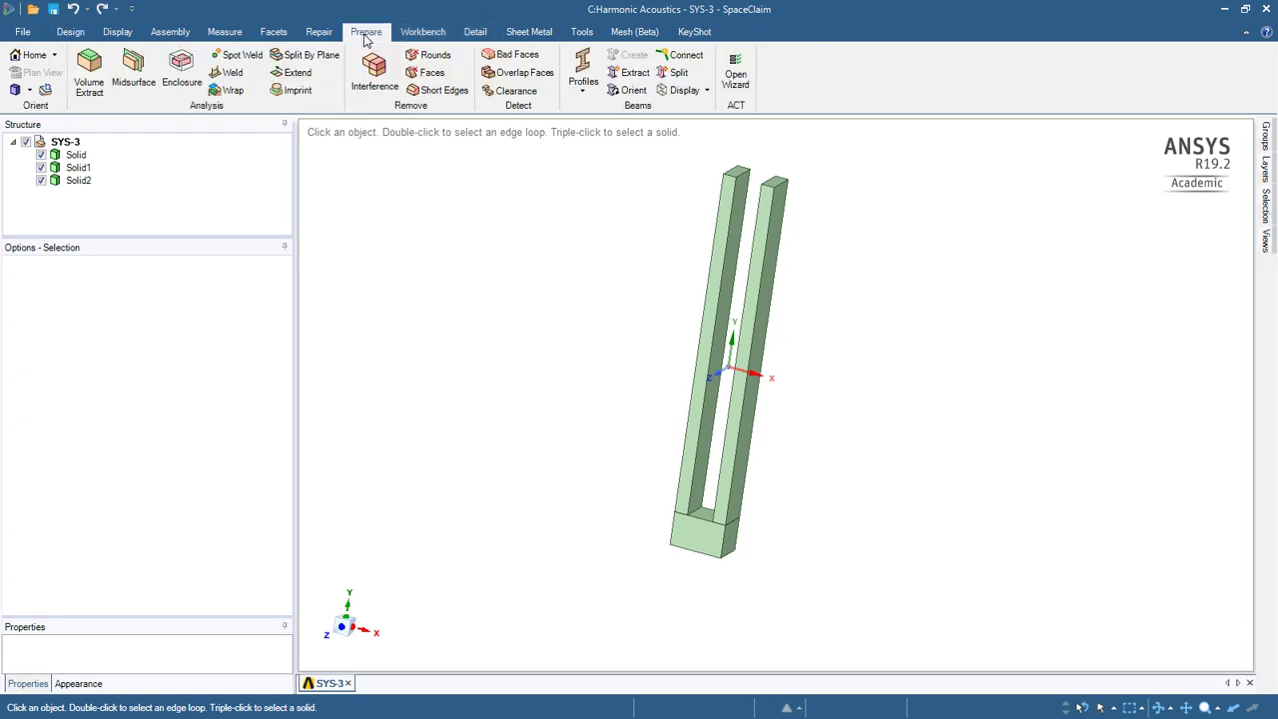
left_click(182, 70)
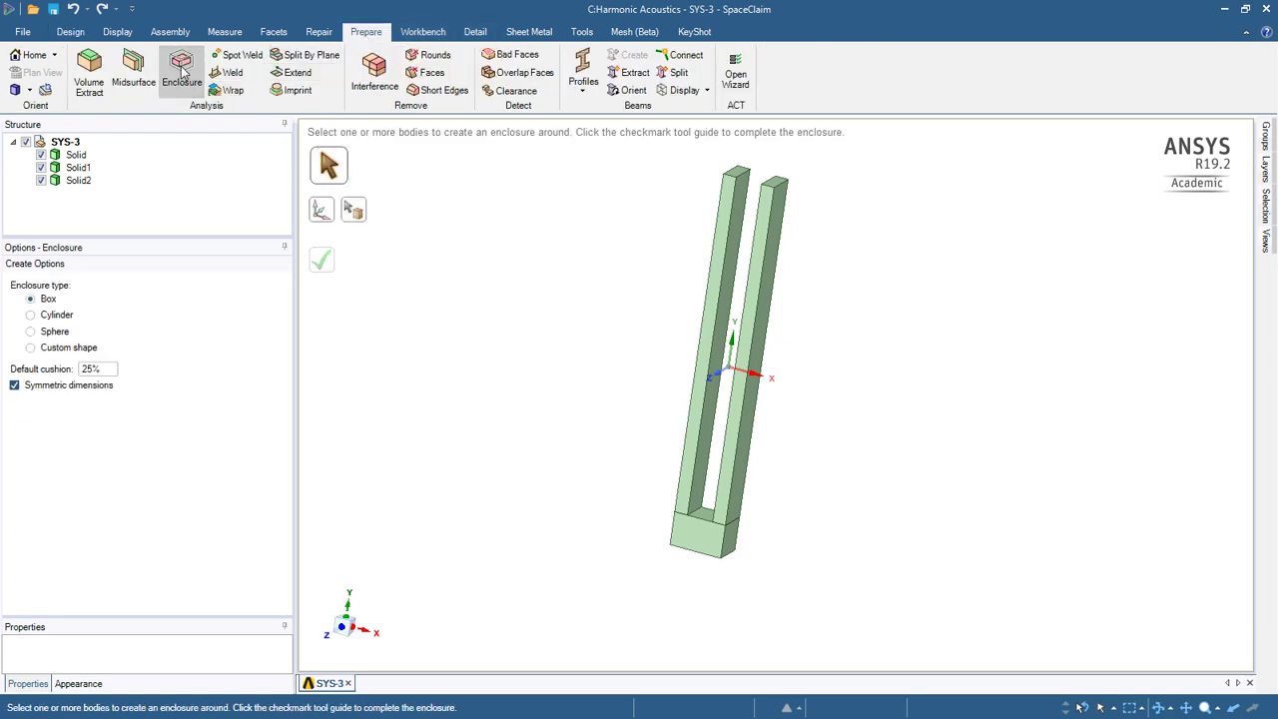
left_click(77, 156)
left_click_drag(650, 147, 868, 589)
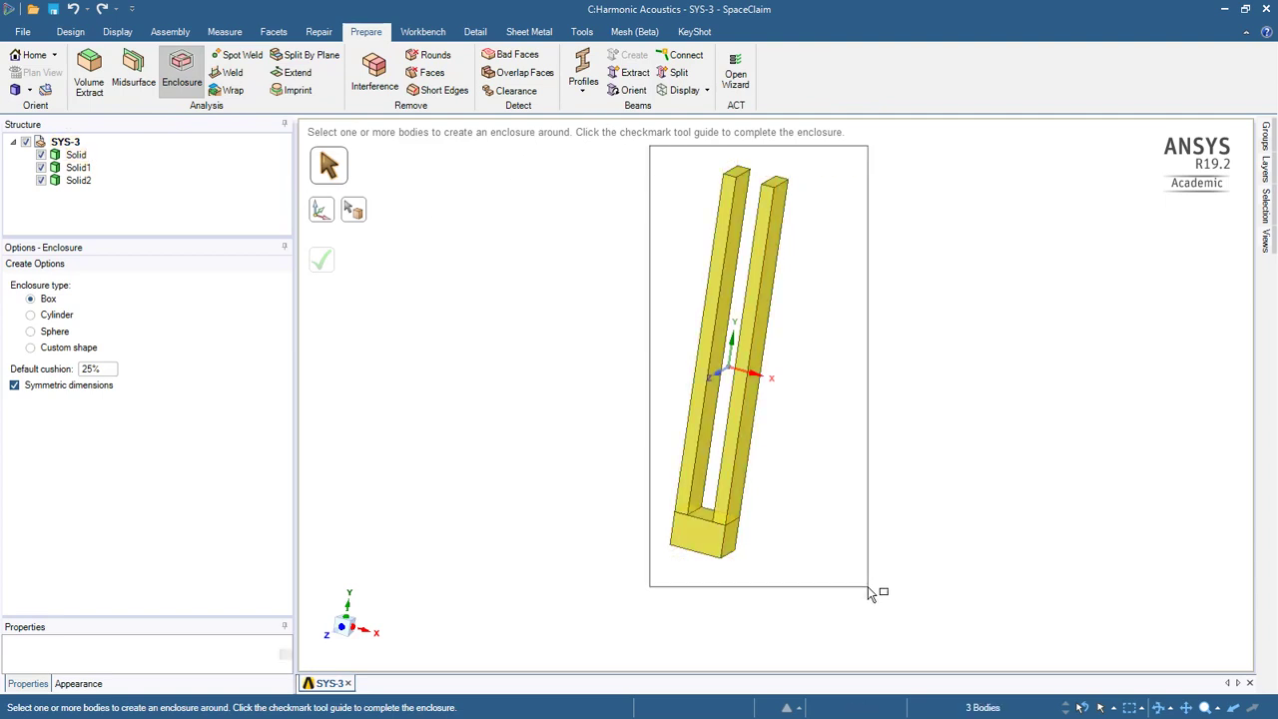
left_click_drag(868, 586, 869, 587)
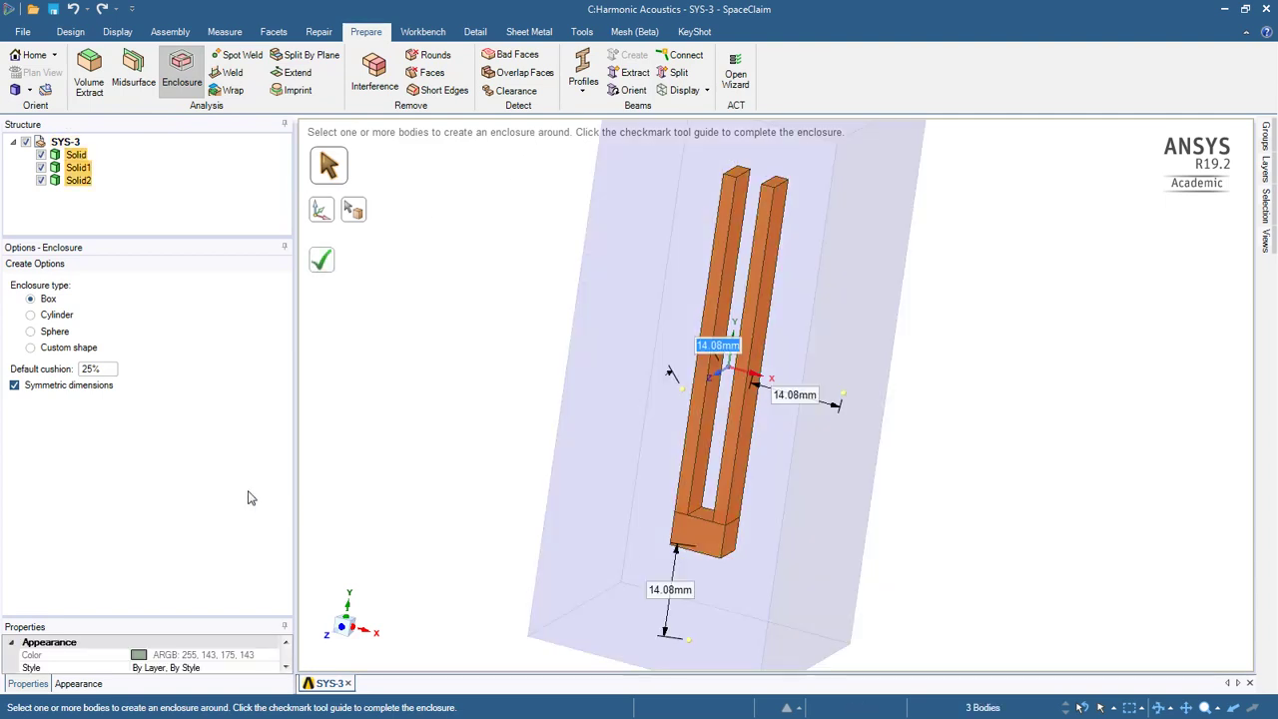
Step: Set the box enclosure's cushions to 20 mm along X, 15 mm along Y and 20 mm along Z, and create the enclosure
left_click(796, 397)
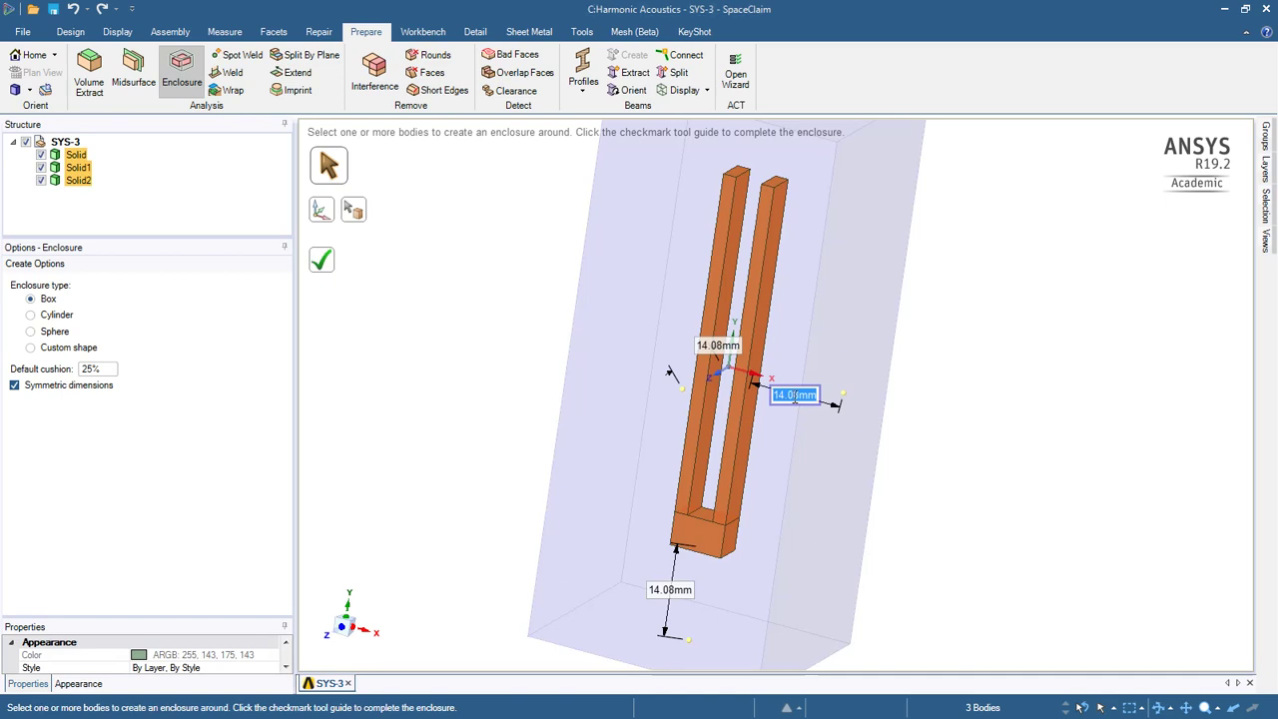
type("20")
key("Return")
key("Tab")
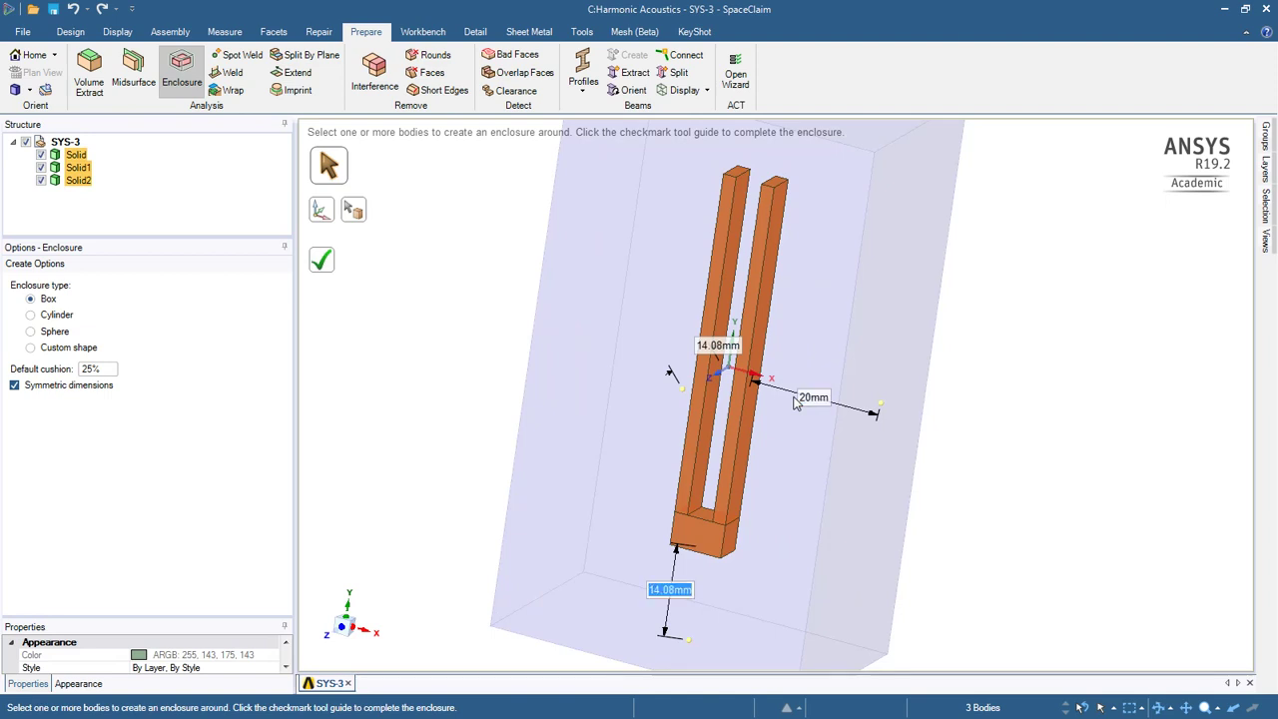
type("15")
key("Tab")
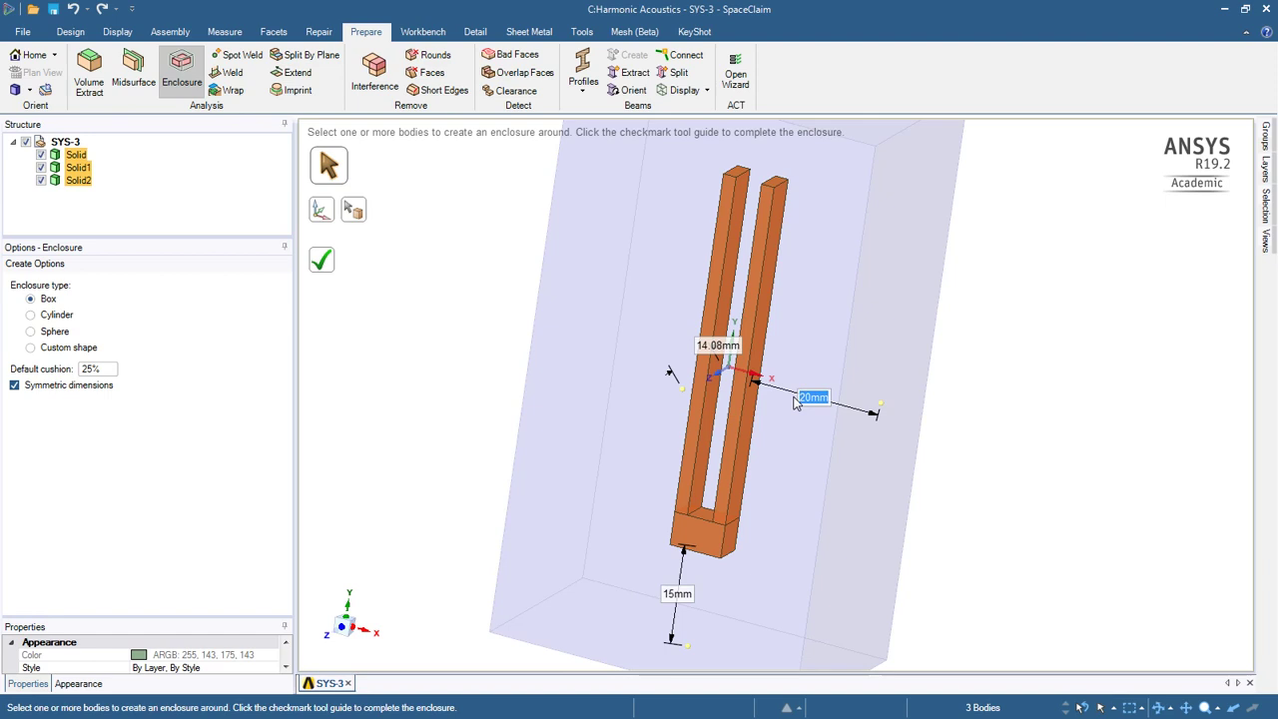
key("Tab")
key("Tab")
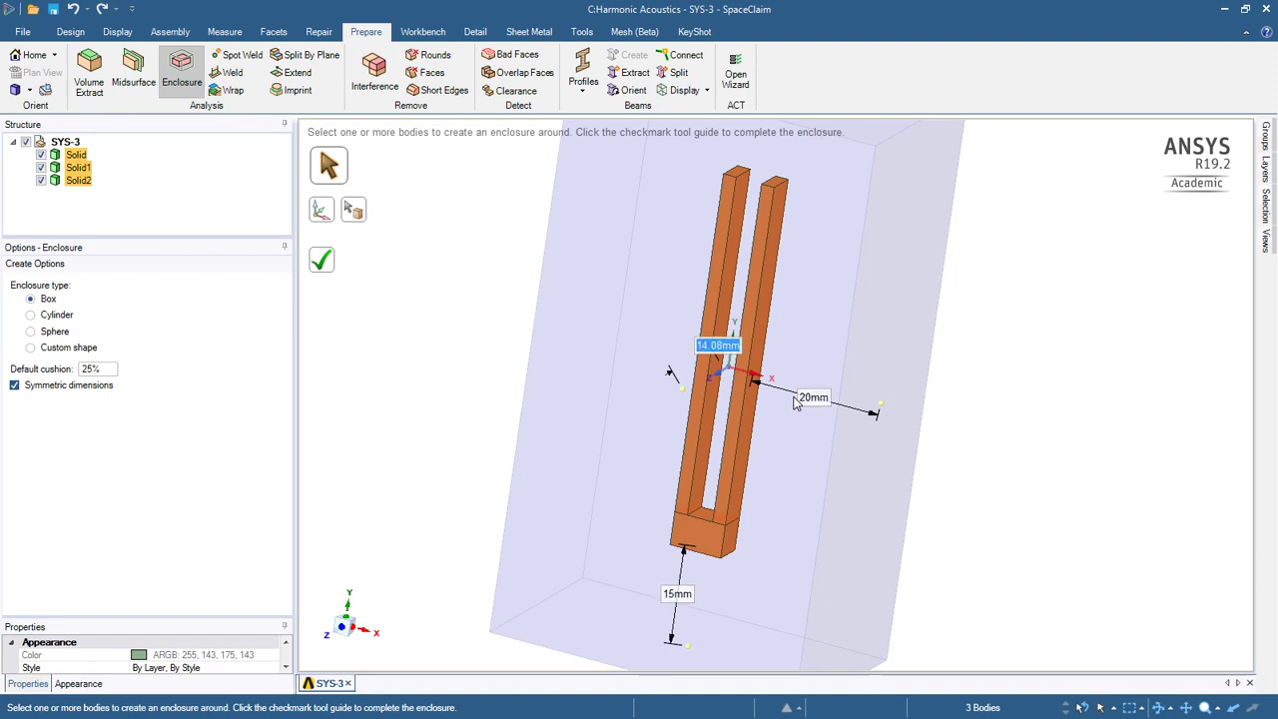
type("20")
key("Return")
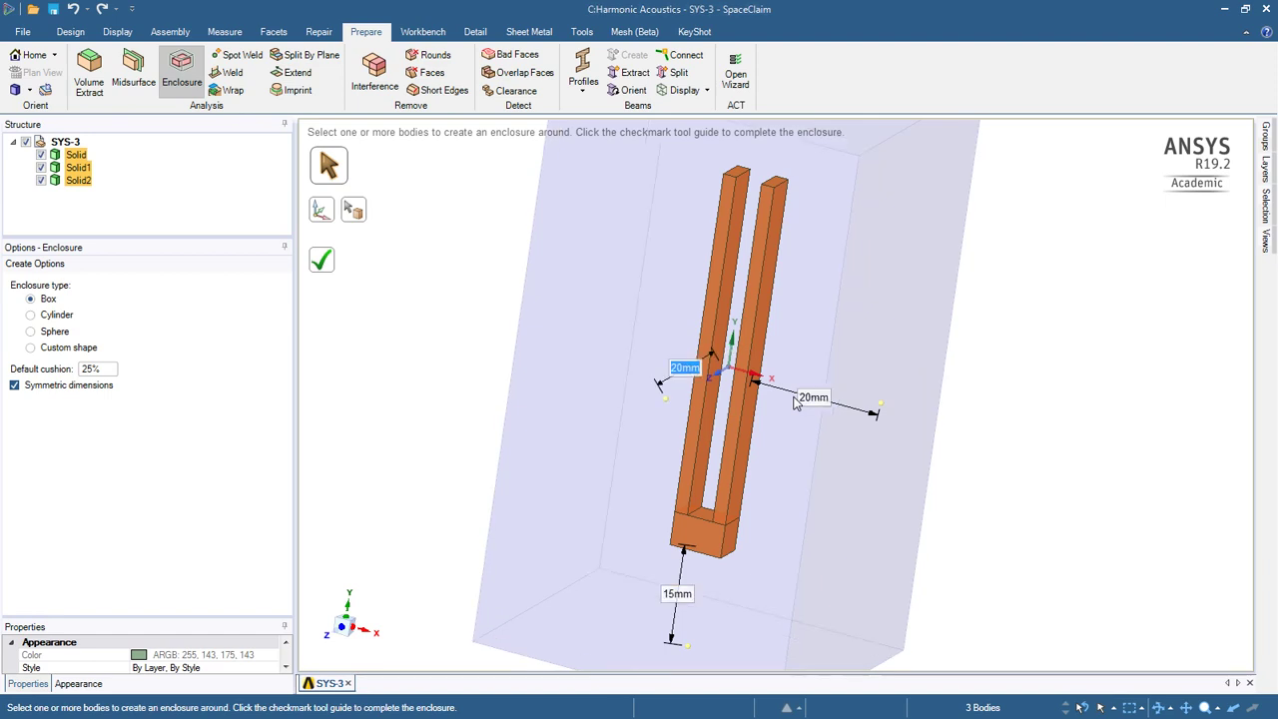
left_click(317, 271)
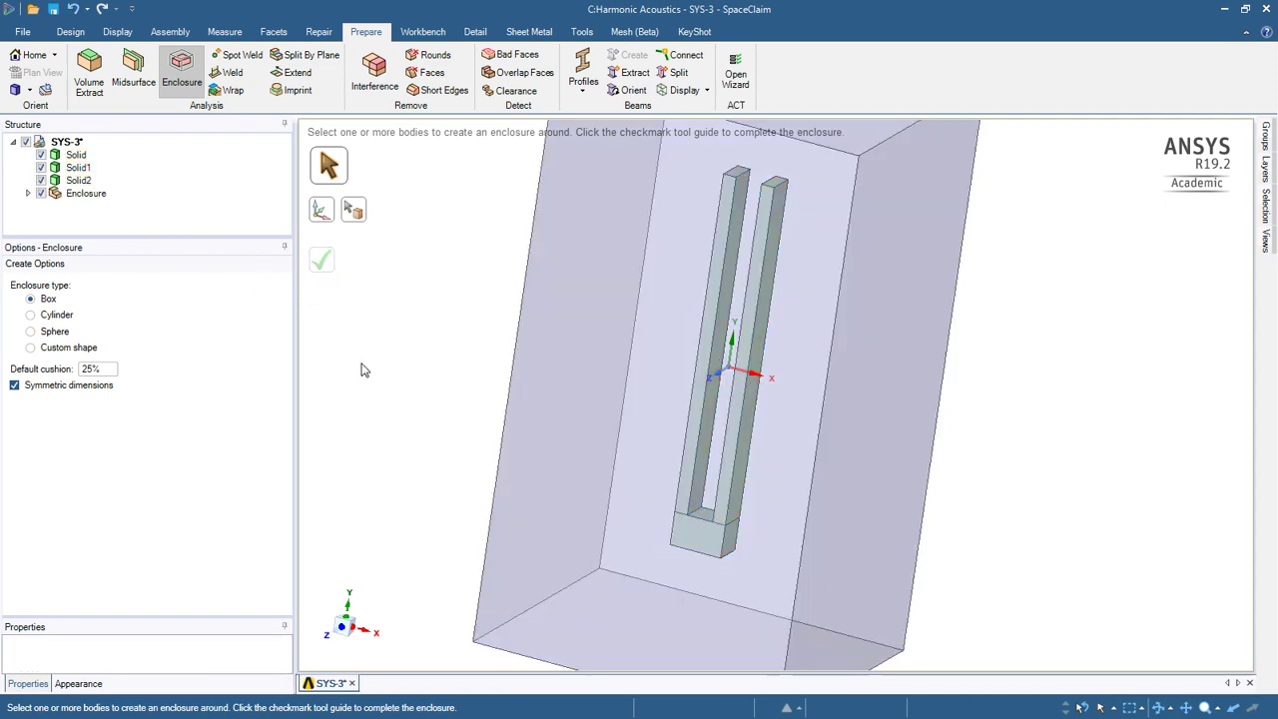
Step: Suppress the three tuning fork bodies, Solid, Solid1 and Solid2, for physics
left_click(28, 194)
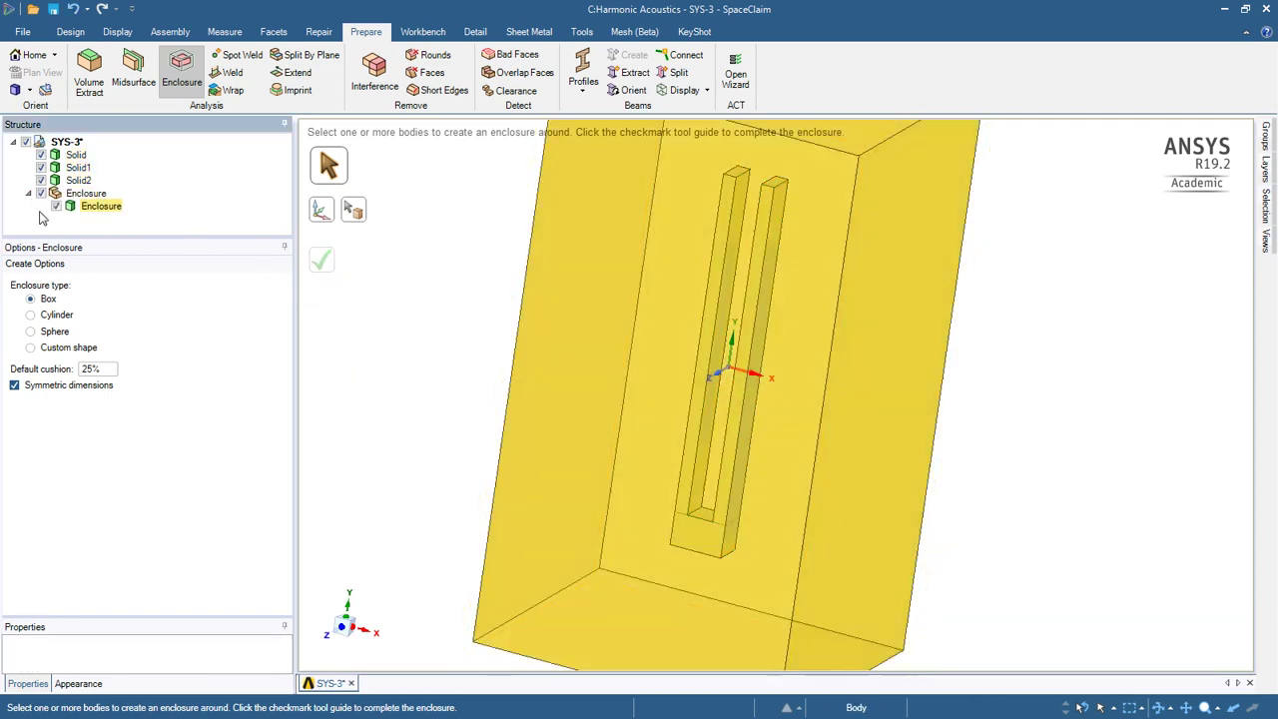
left_click(43, 219)
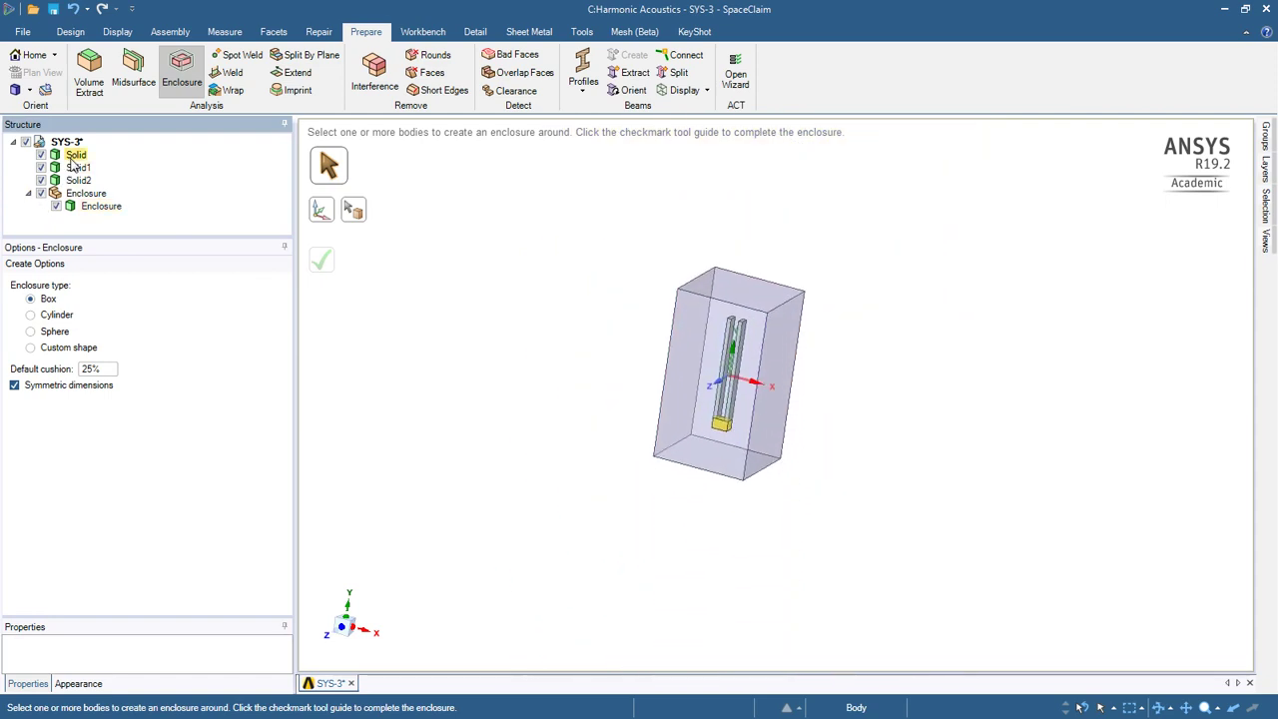
left_click(74, 157)
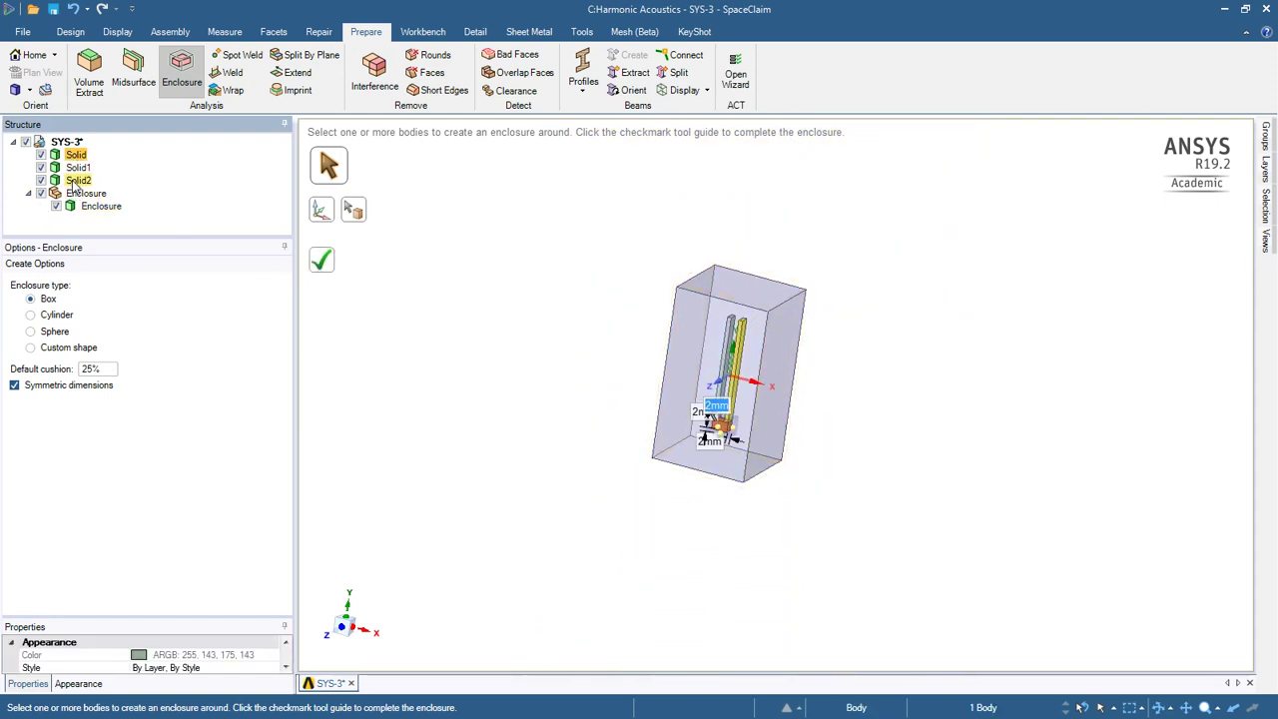
left_click(76, 181, "ctrl")
left_click(74, 169, "ctrl")
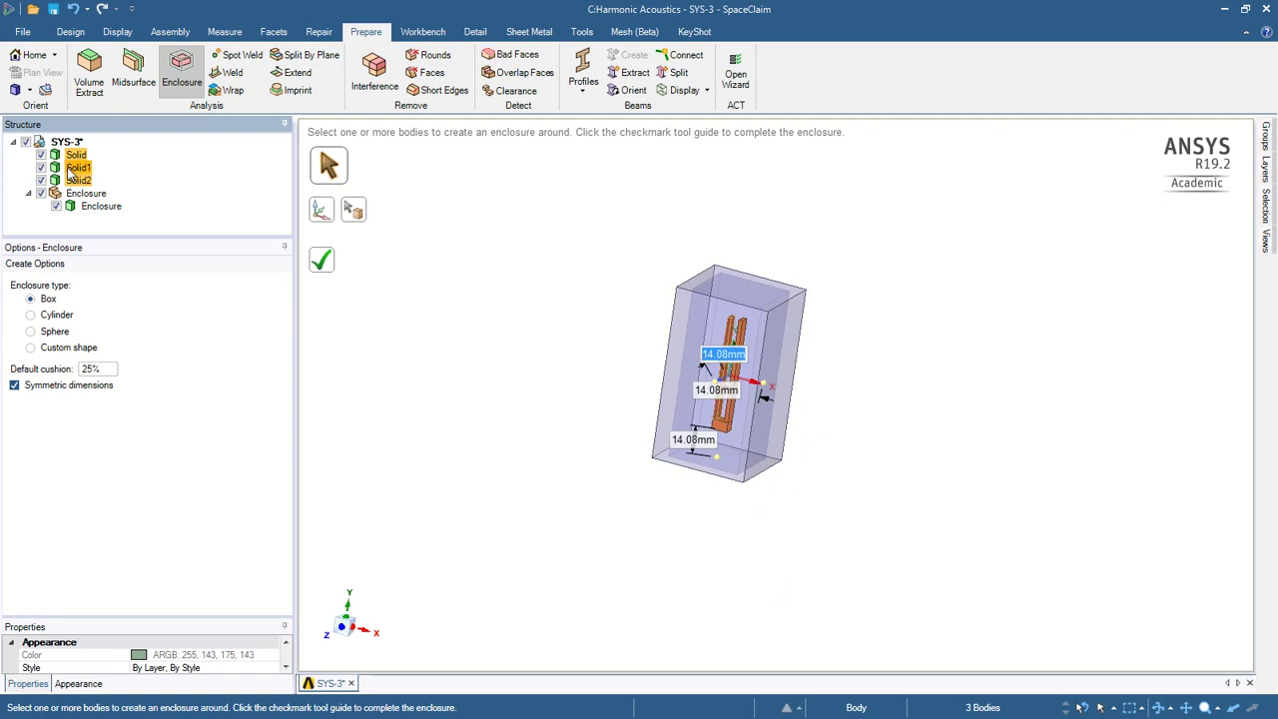
right_click(78, 180)
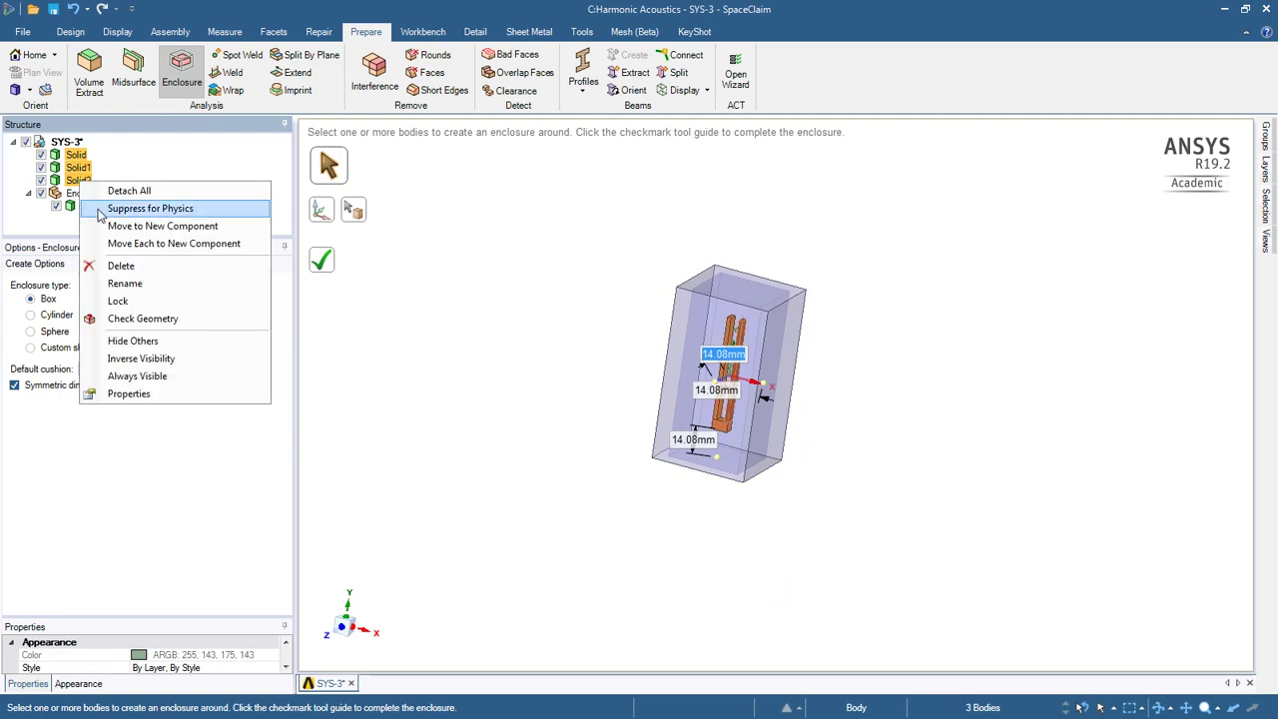
left_click(100, 210)
left_click(420, 387)
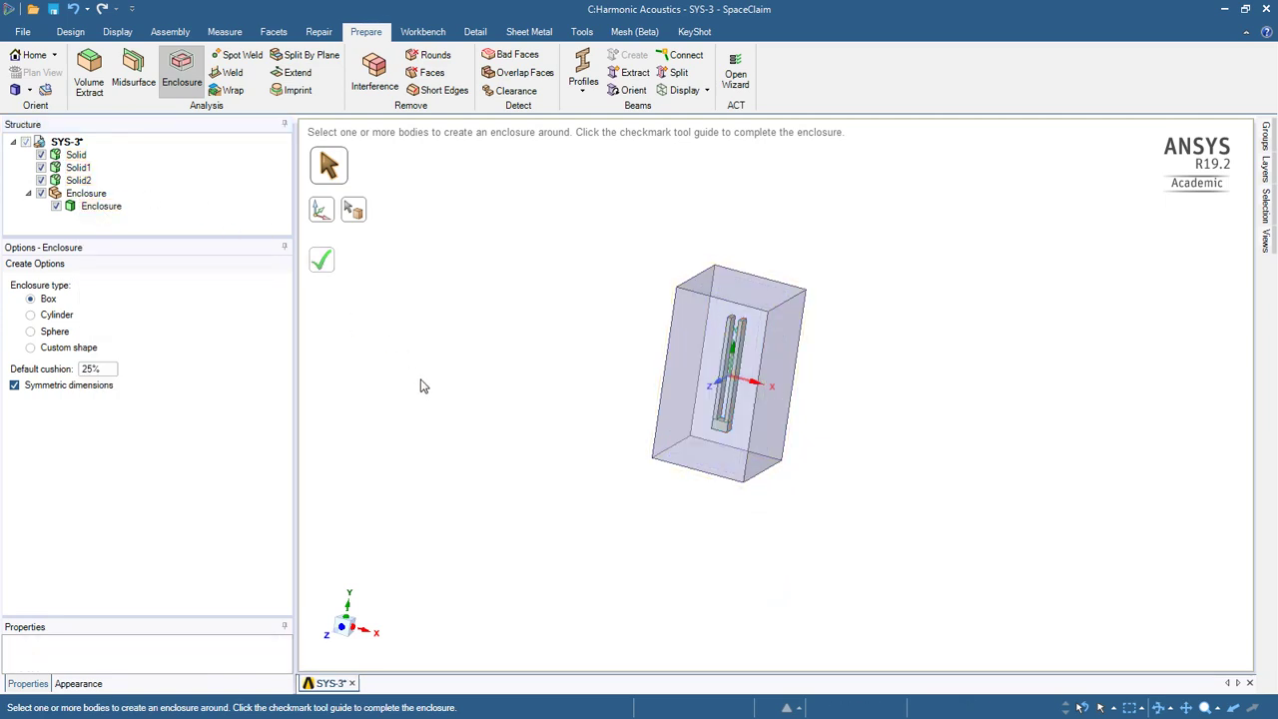
Step: Examine the enclosure body and the tuning fork inside it from several angles
left_click(99, 207)
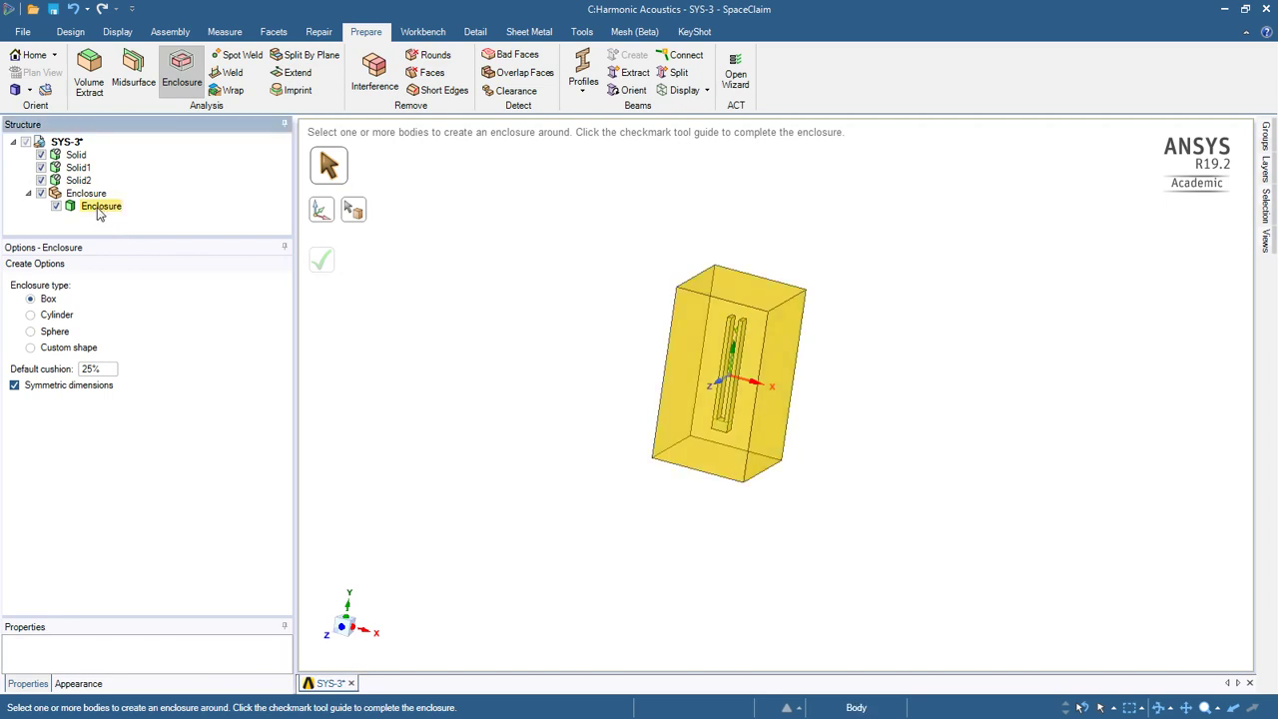
left_click(112, 226)
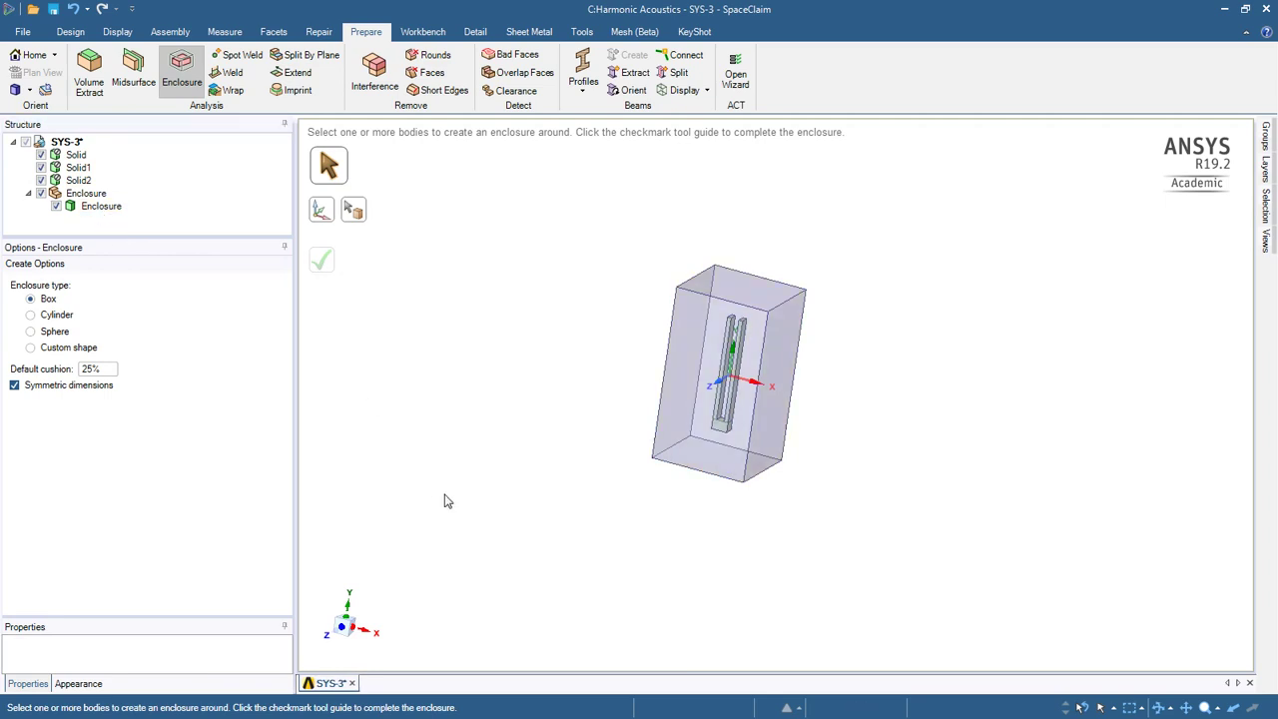
scroll(447, 501, "up", 6)
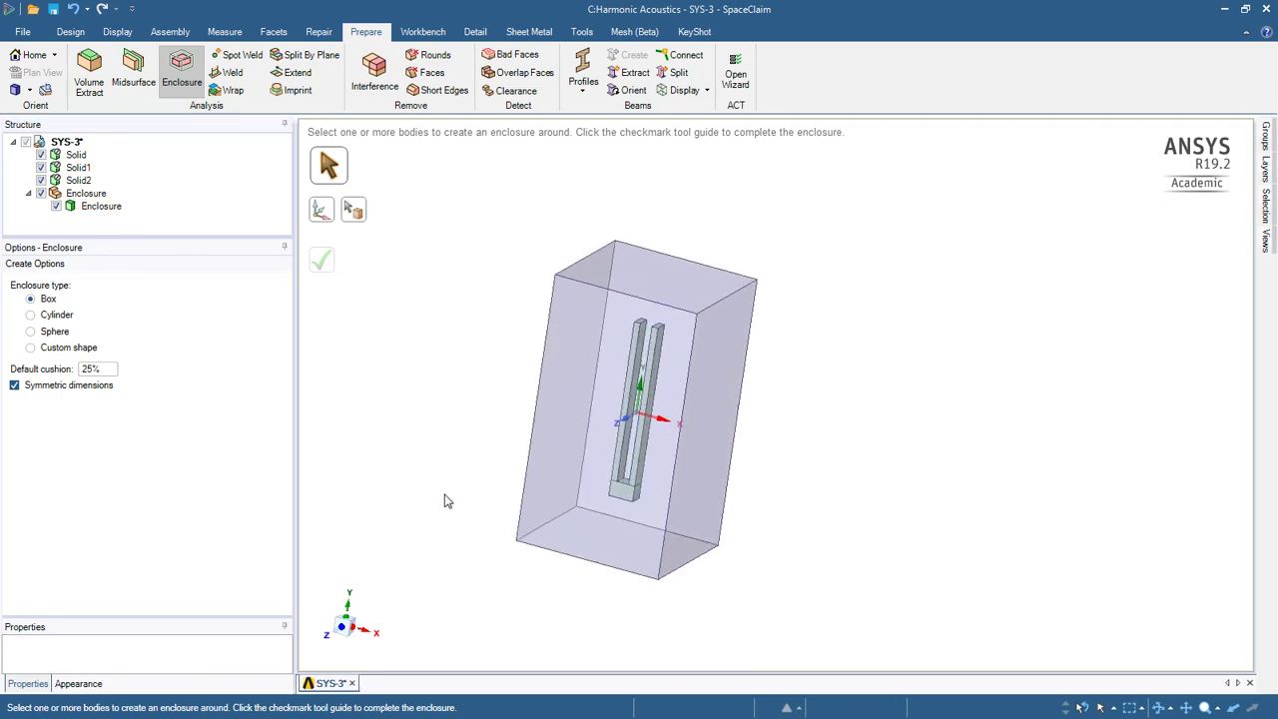
key("Left")
key("Left")
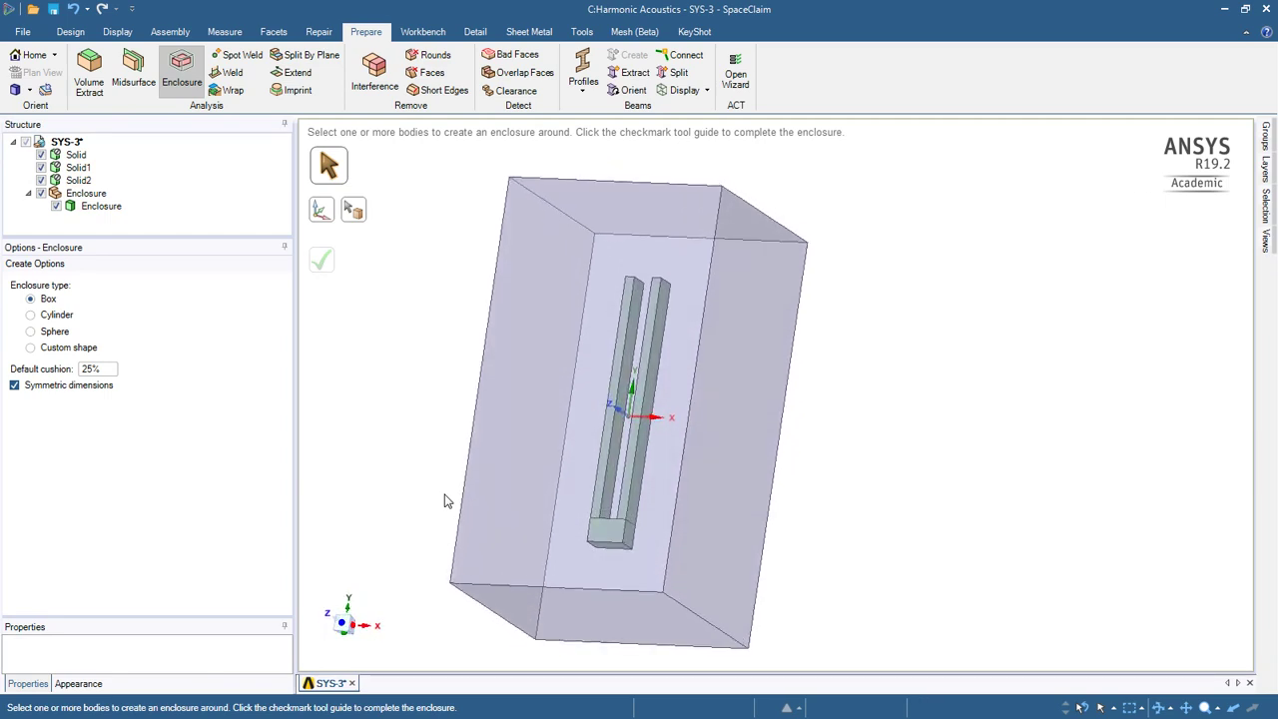
key("Left")
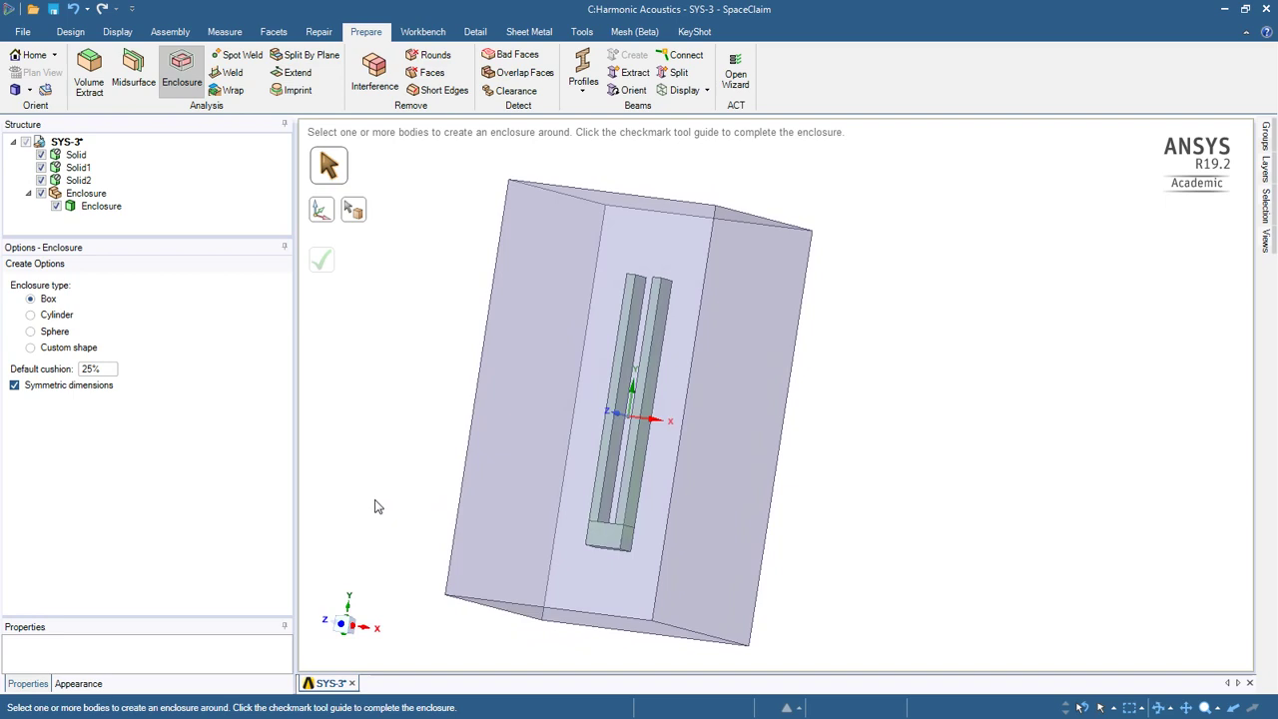
key("h")
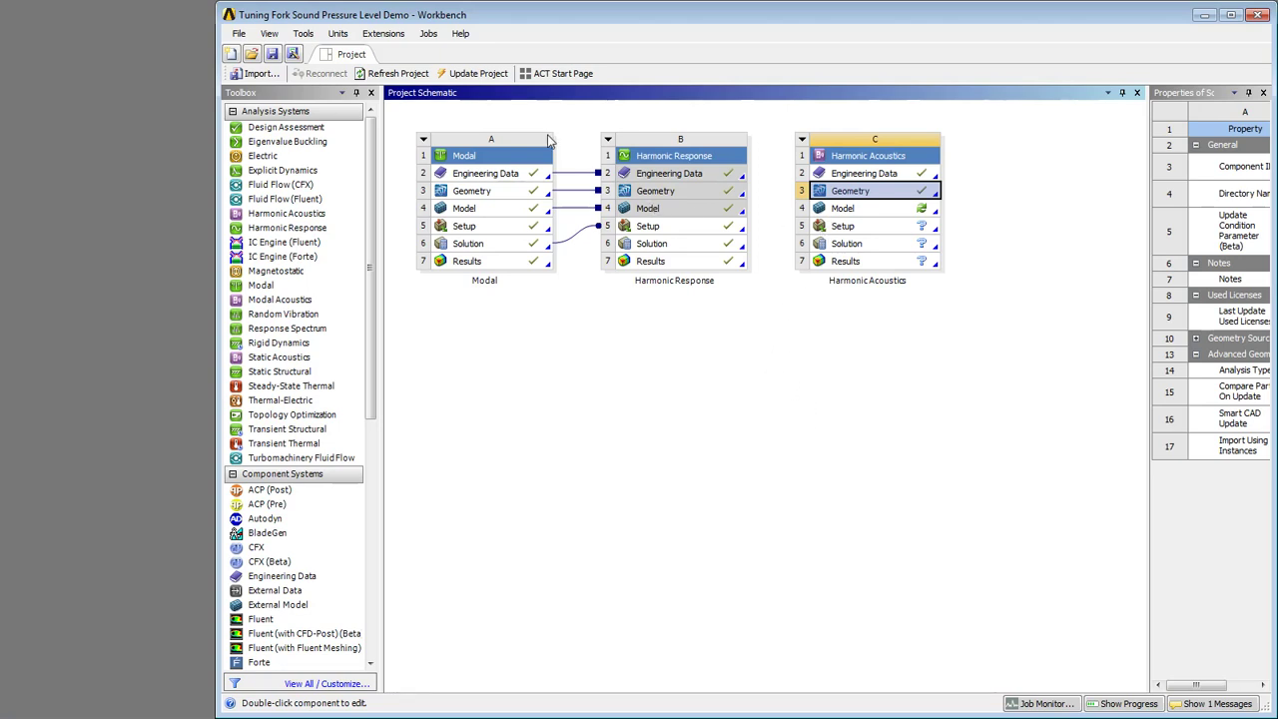
Step: Refresh the project in Workbench and open the Harmonic Acoustics model in Mechanical, displayed as a wireframe
left_click(397, 73)
double_click(835, 211)
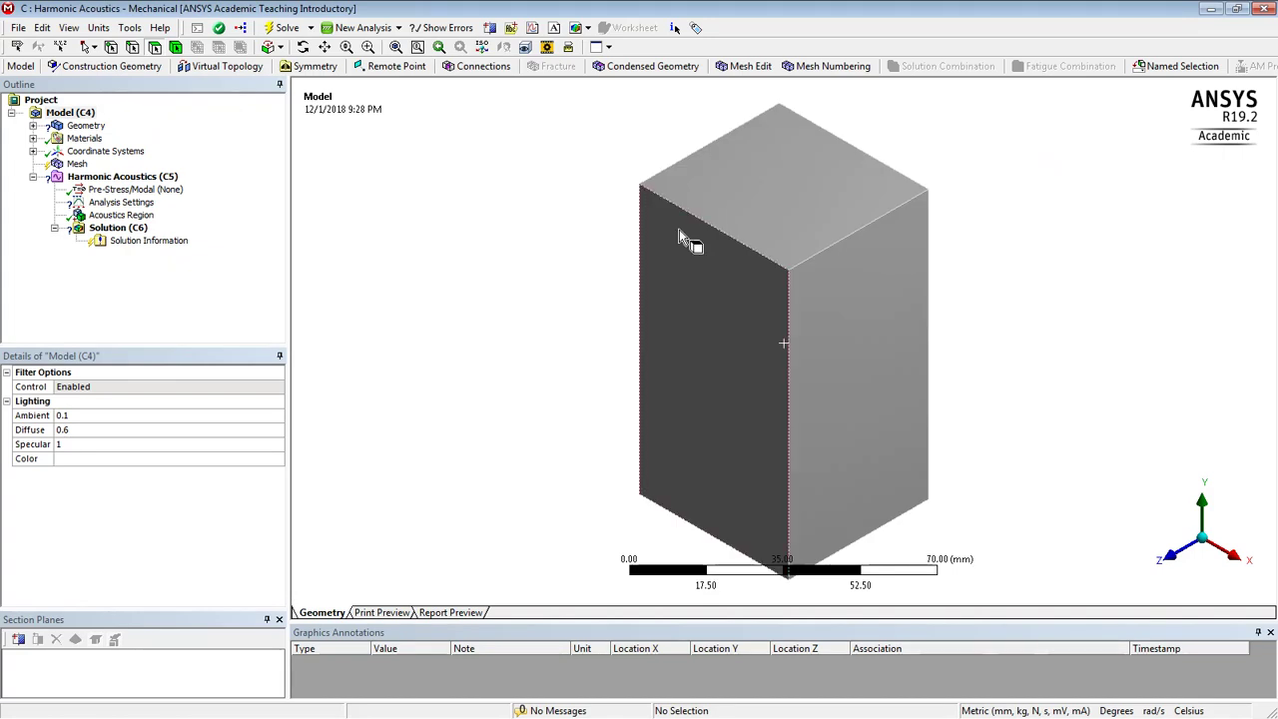
left_click(70, 28)
left_click(97, 79)
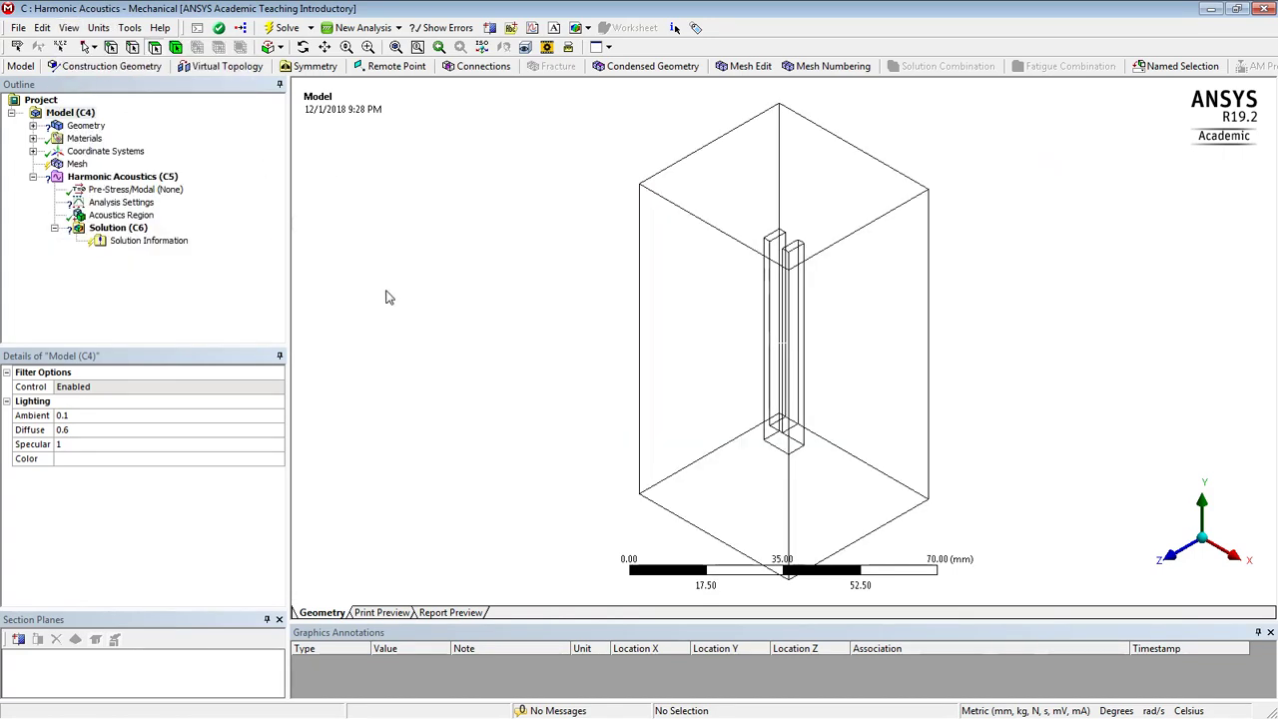
middle_click_drag(503, 322, 504, 326)
Step: Assign Air as the material of the Enclosure body
left_click(33, 125)
left_click(120, 138)
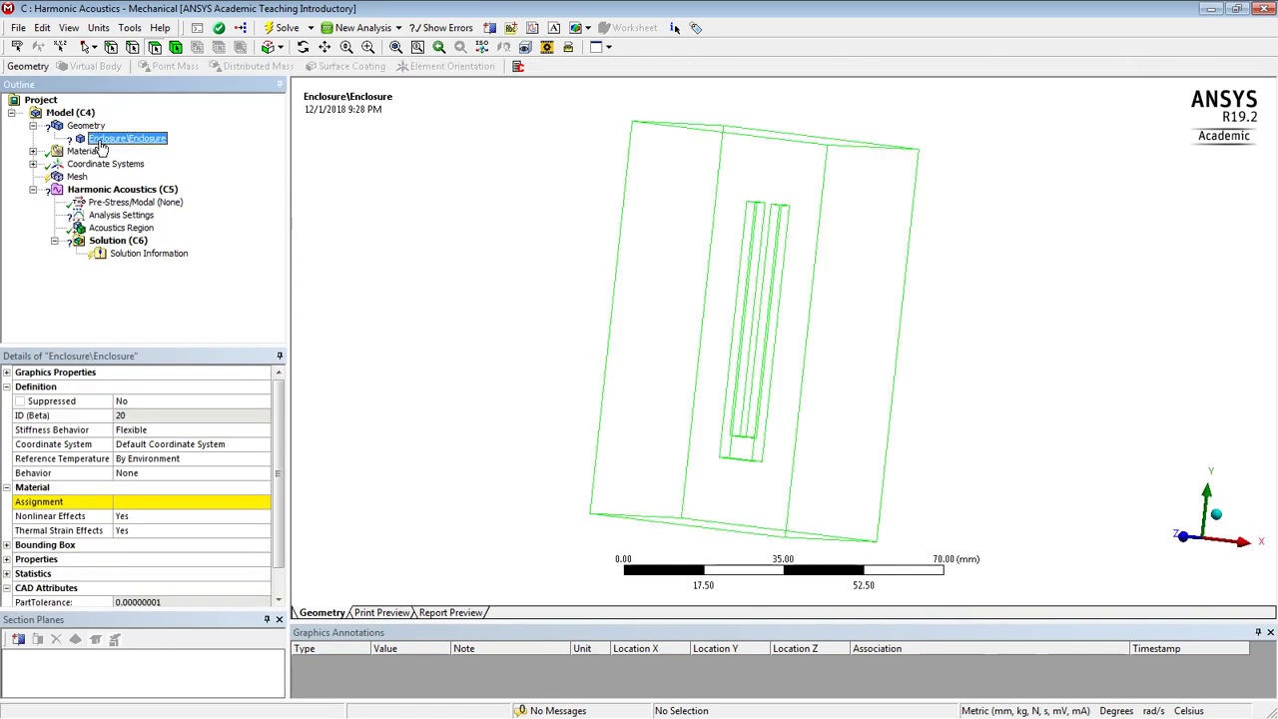
left_click(169, 515)
left_click(221, 502)
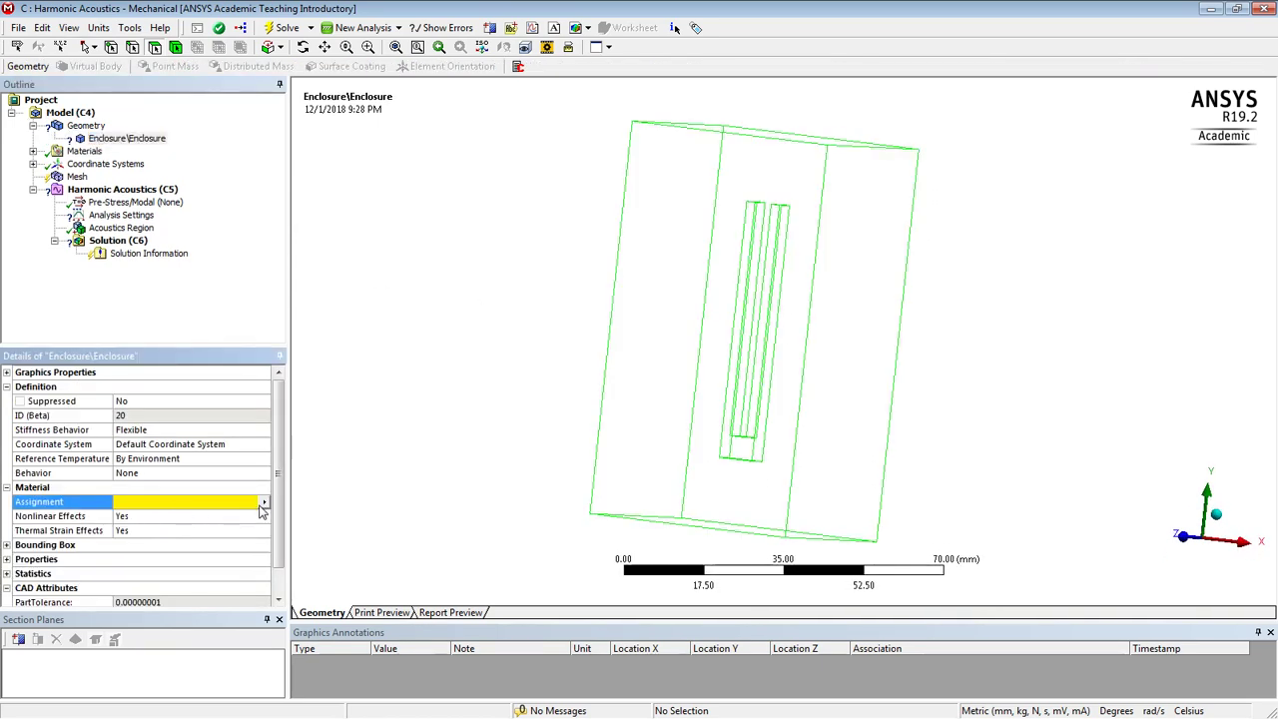
left_click(263, 502)
left_click(289, 557)
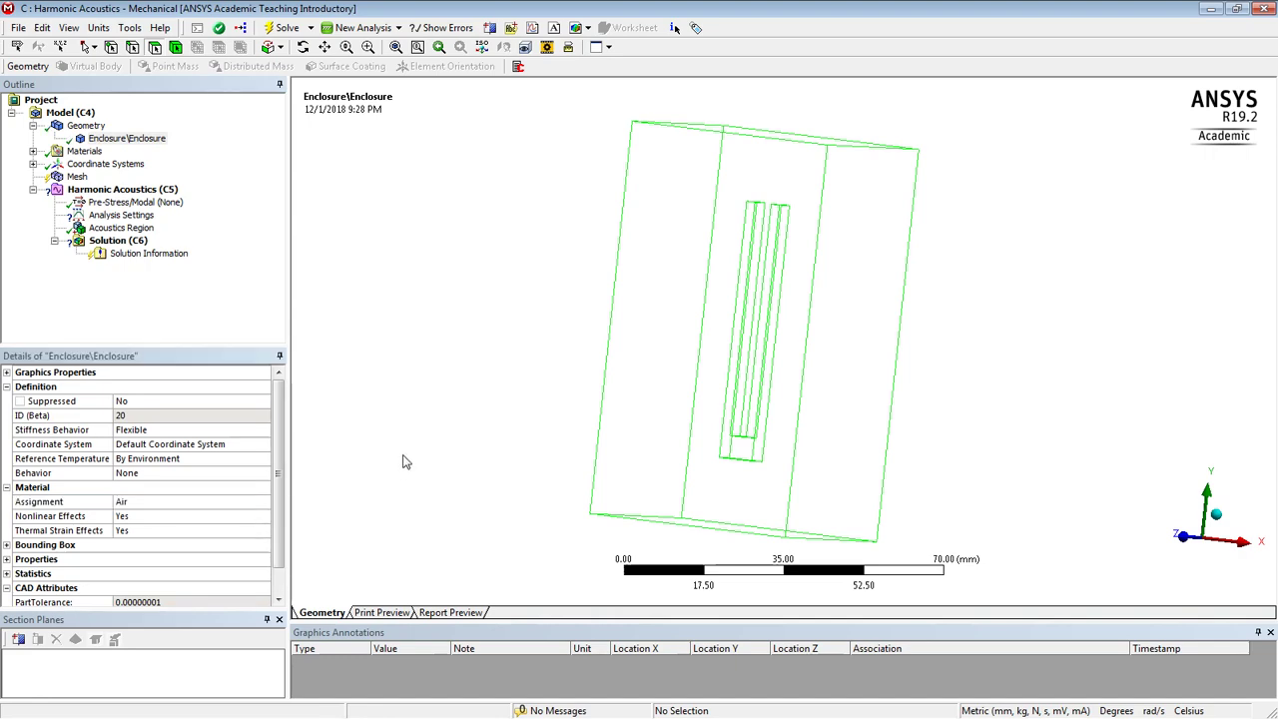
middle_click_drag(386, 361, 384, 357)
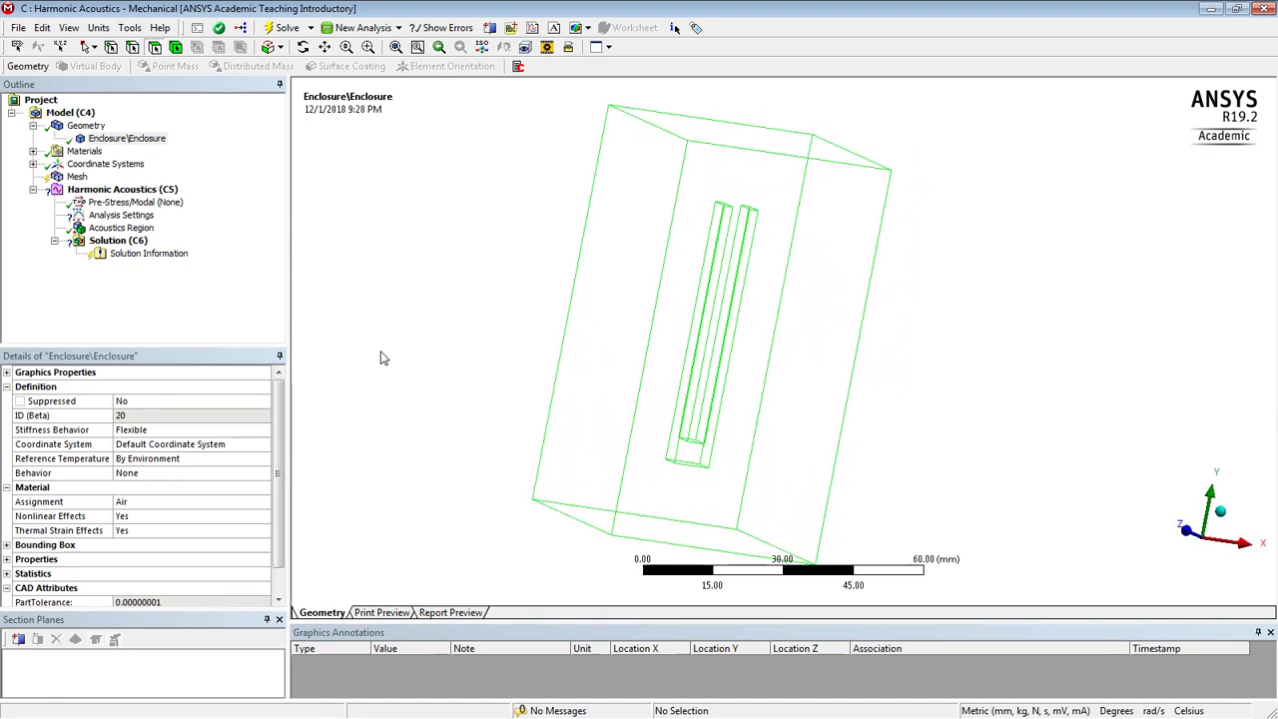
Step: Return to Workbench, link the Harmonic Response Solution to the Harmonic Acoustics Setup, and refresh the project
left_click(1210, 9)
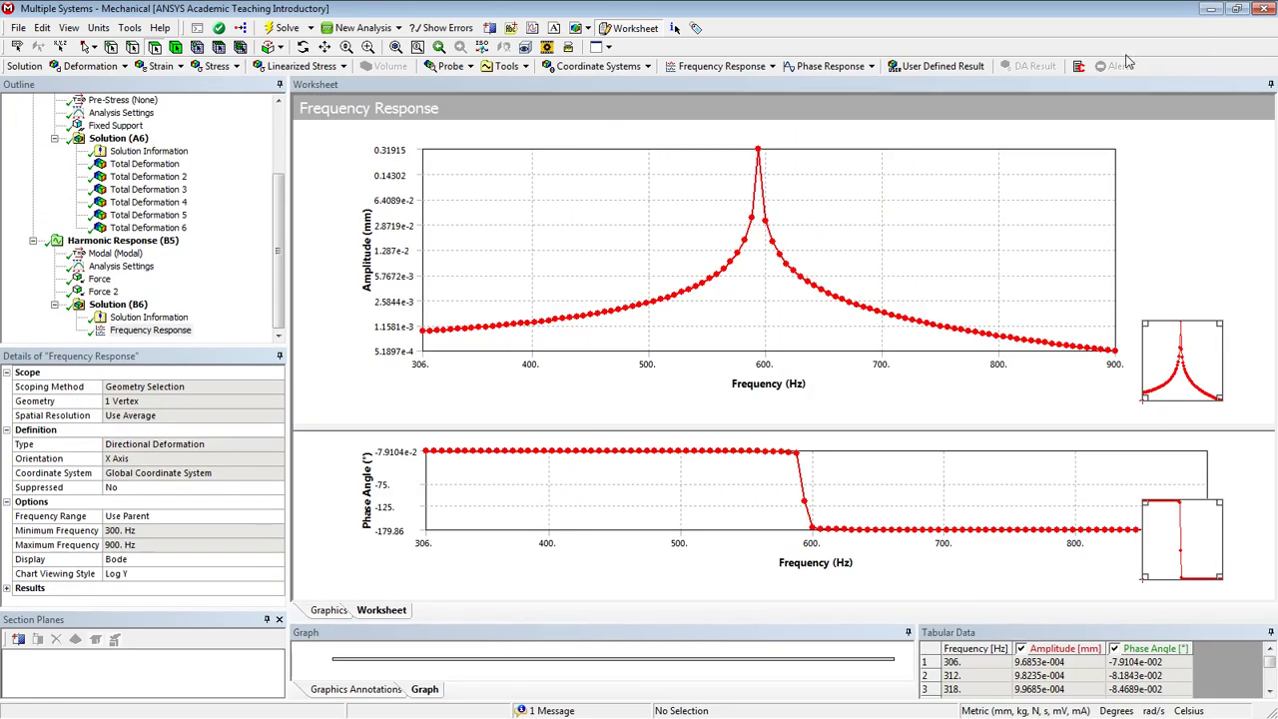
left_click(1264, 9)
left_click(669, 385)
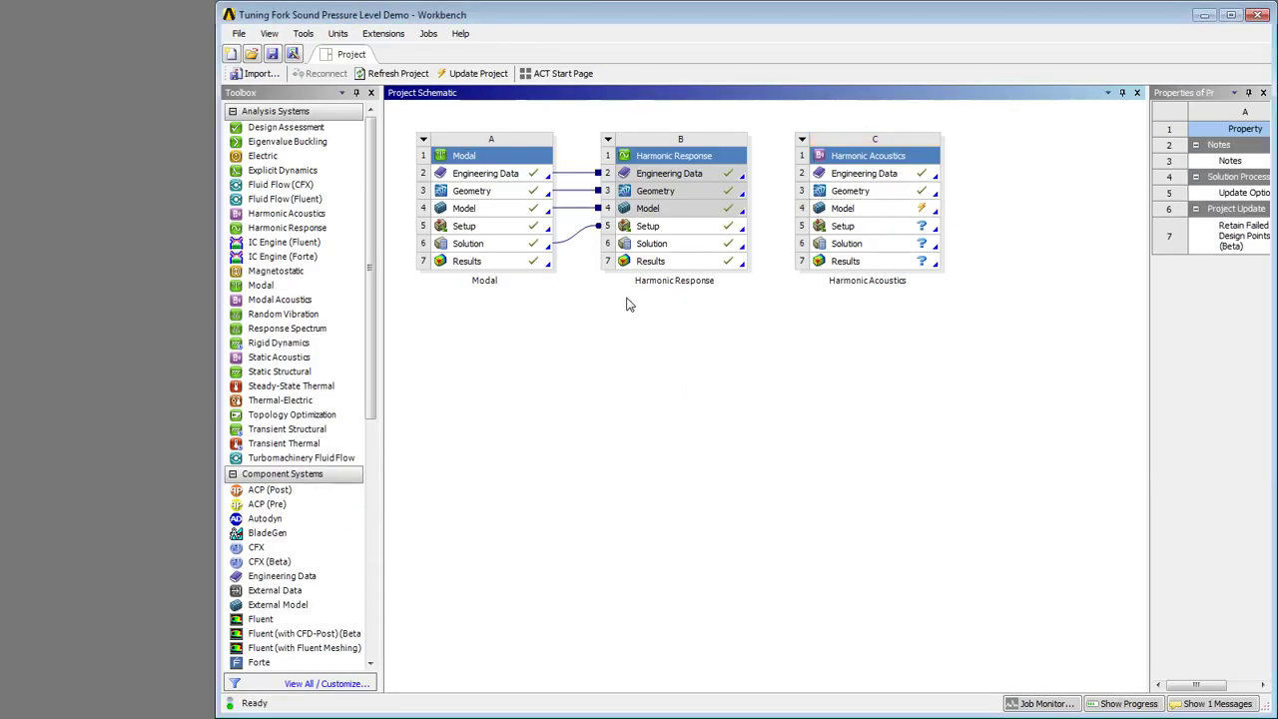
left_click(649, 252)
left_click_drag(649, 252, 816, 231)
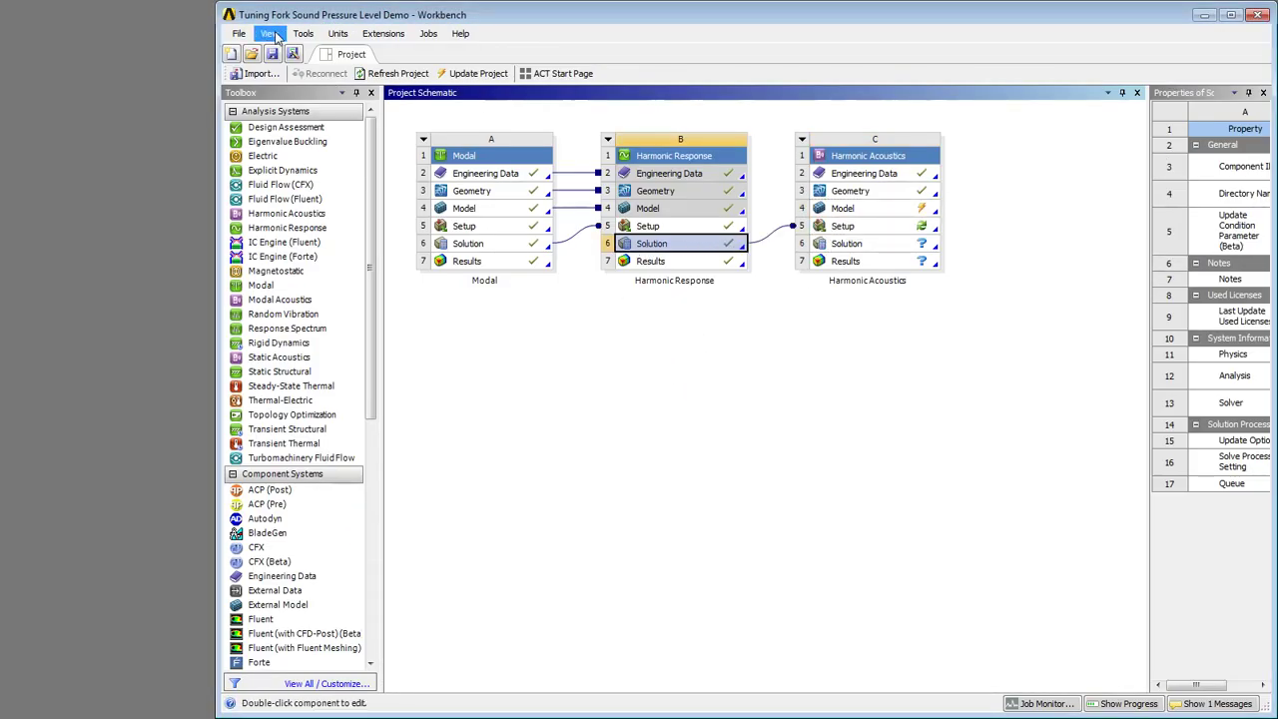
left_click(377, 73)
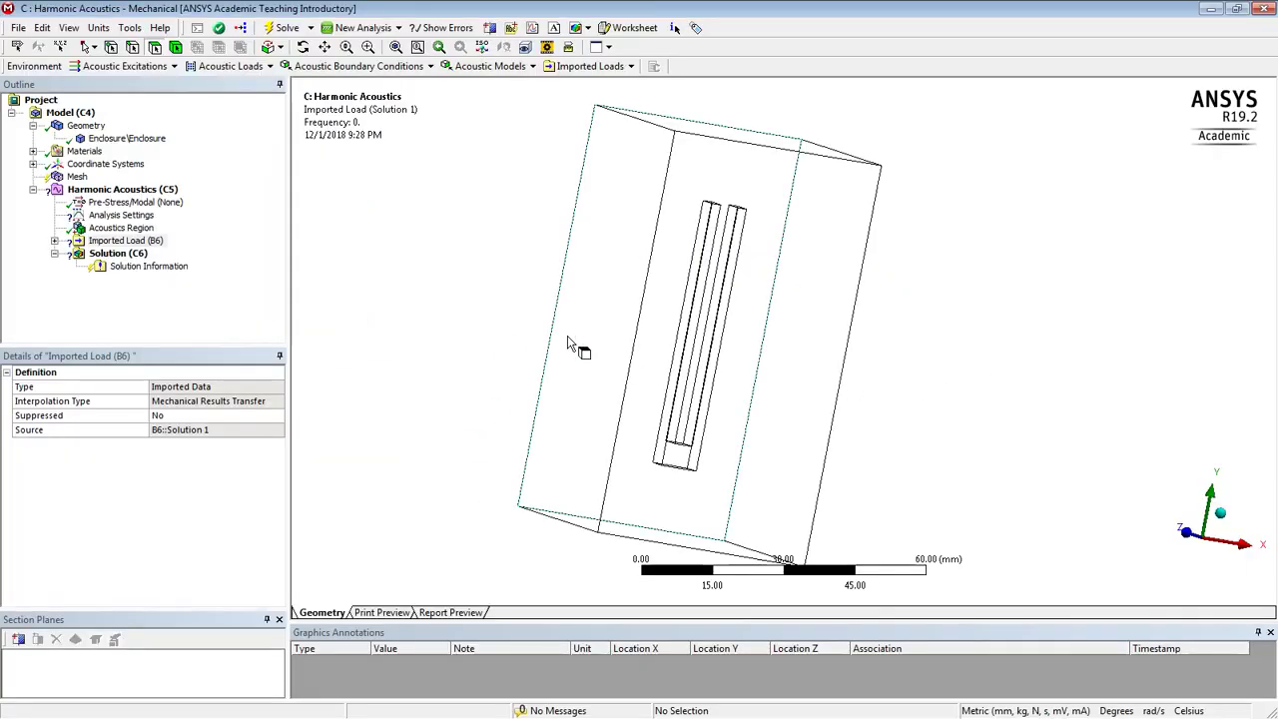
Step: Scope the Imported Velocity under Imported Load (B6) to the enclosure's 10 inner tuning fork faces, using box selection
left_click(144, 244)
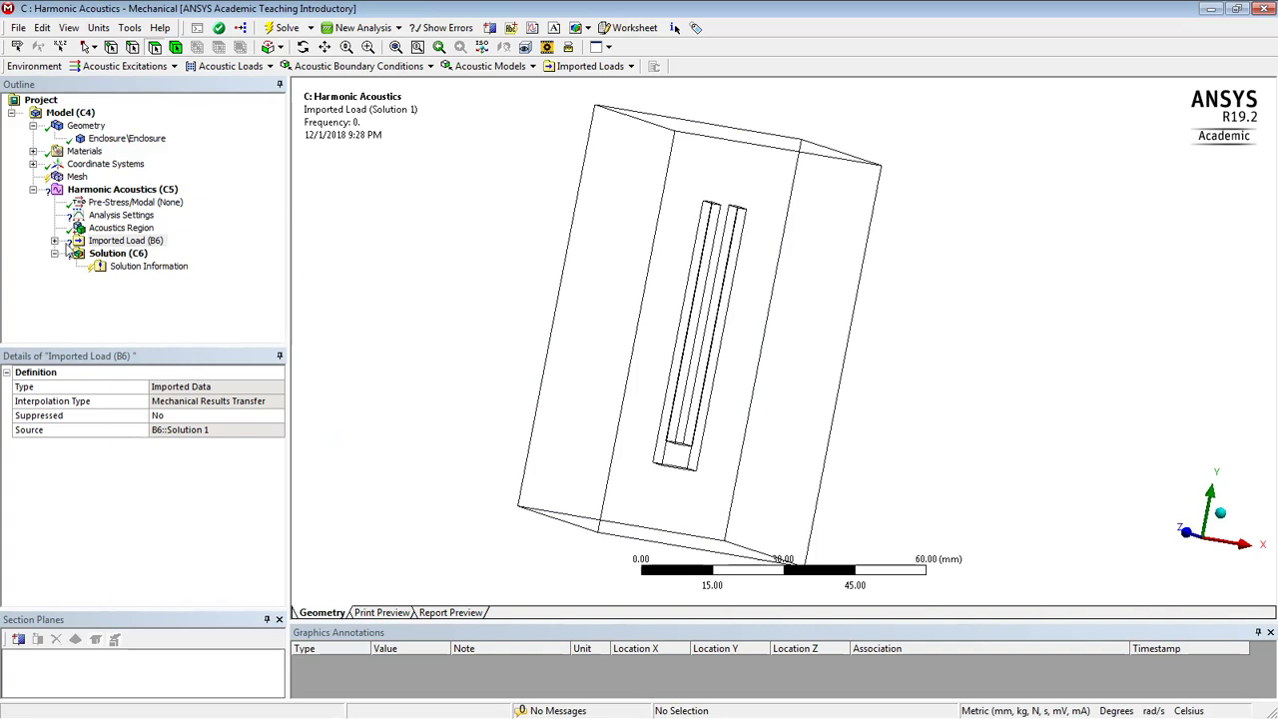
left_click(55, 241)
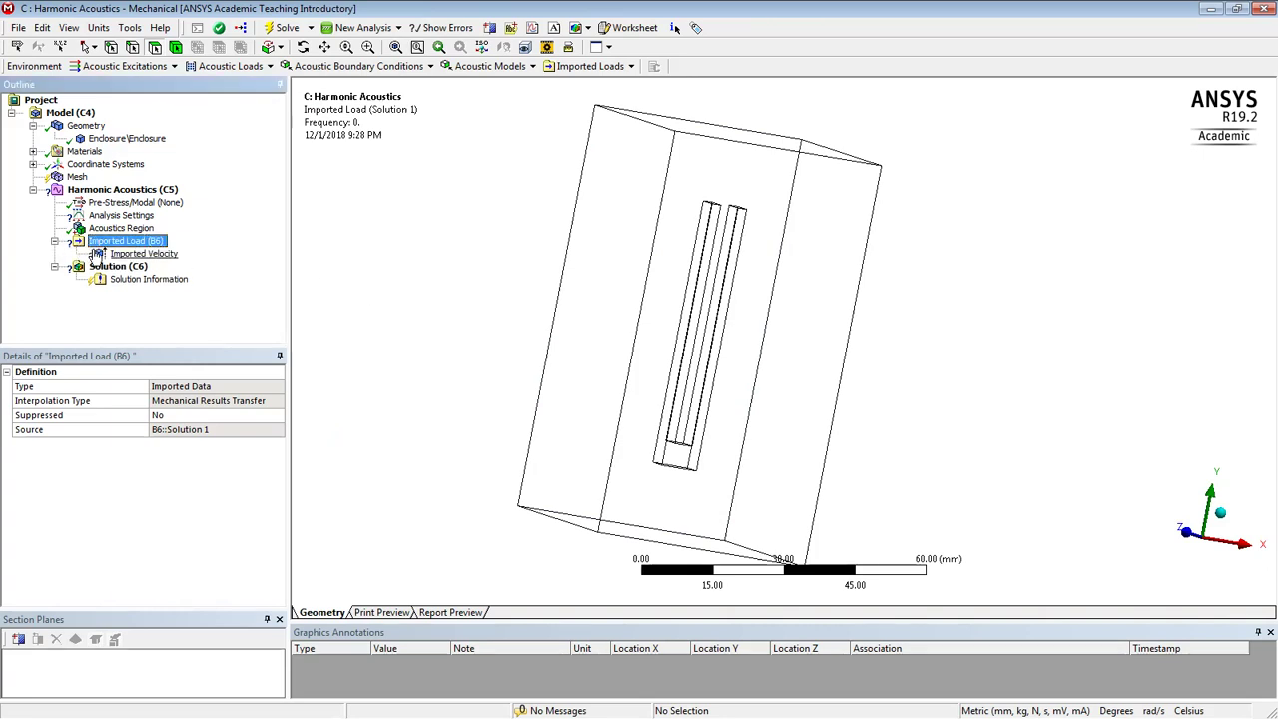
left_click(140, 253)
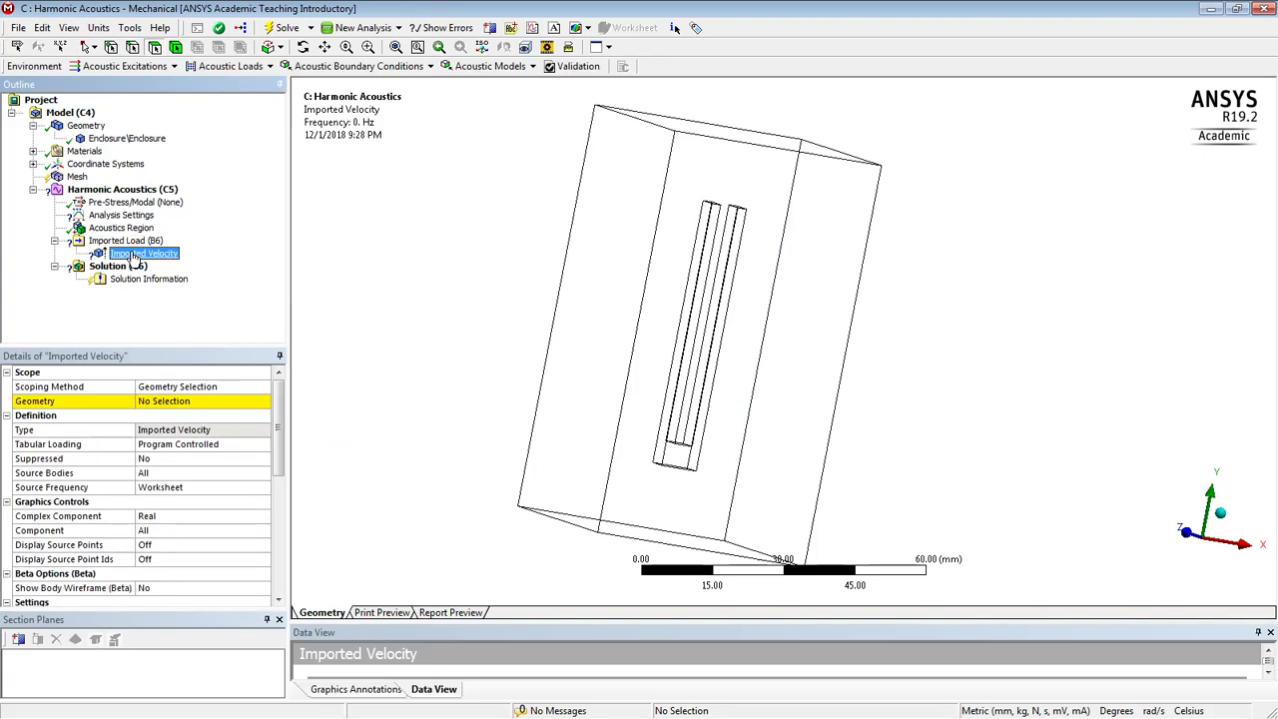
left_click(153, 50)
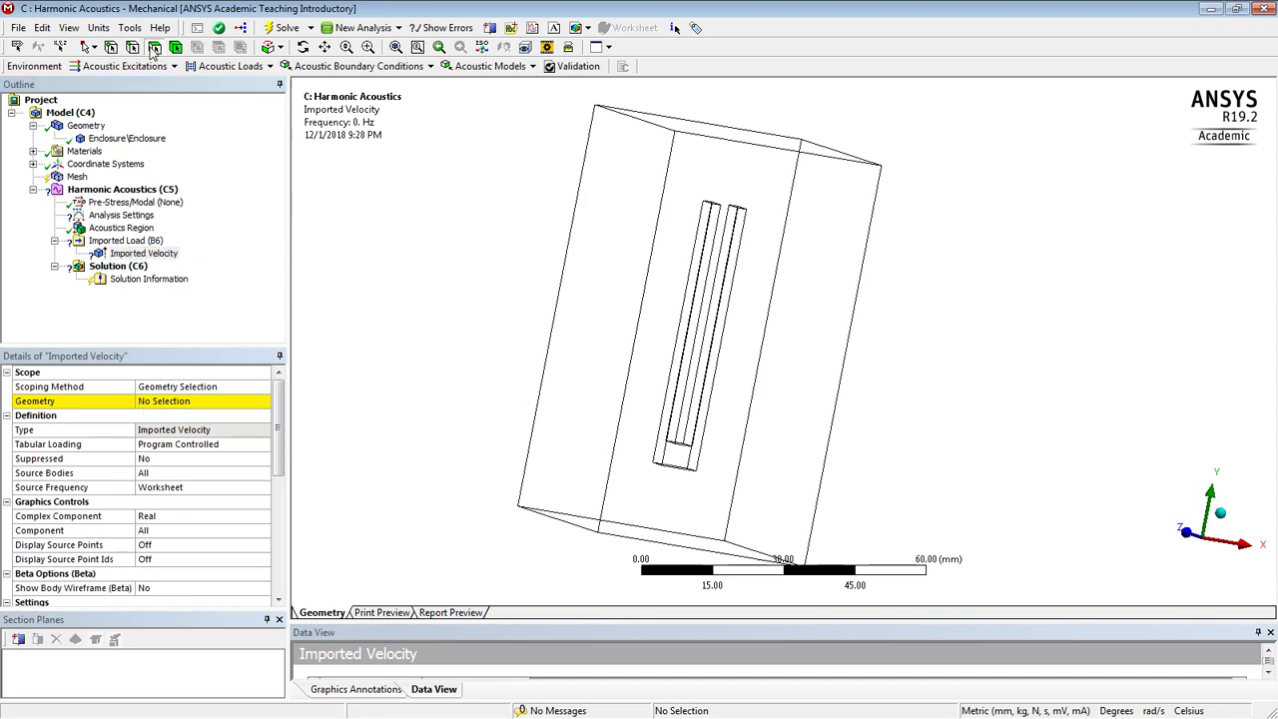
right_click(400, 189)
left_click(349, 203)
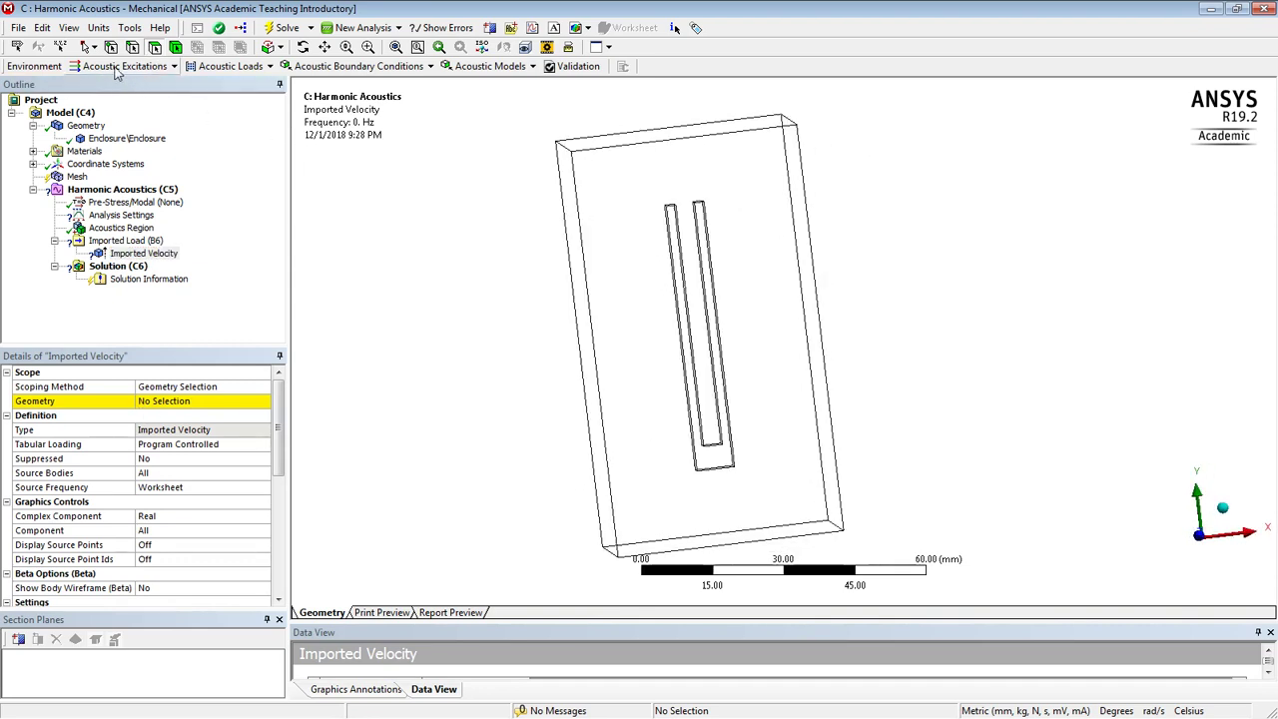
left_click(88, 47)
left_click(100, 85)
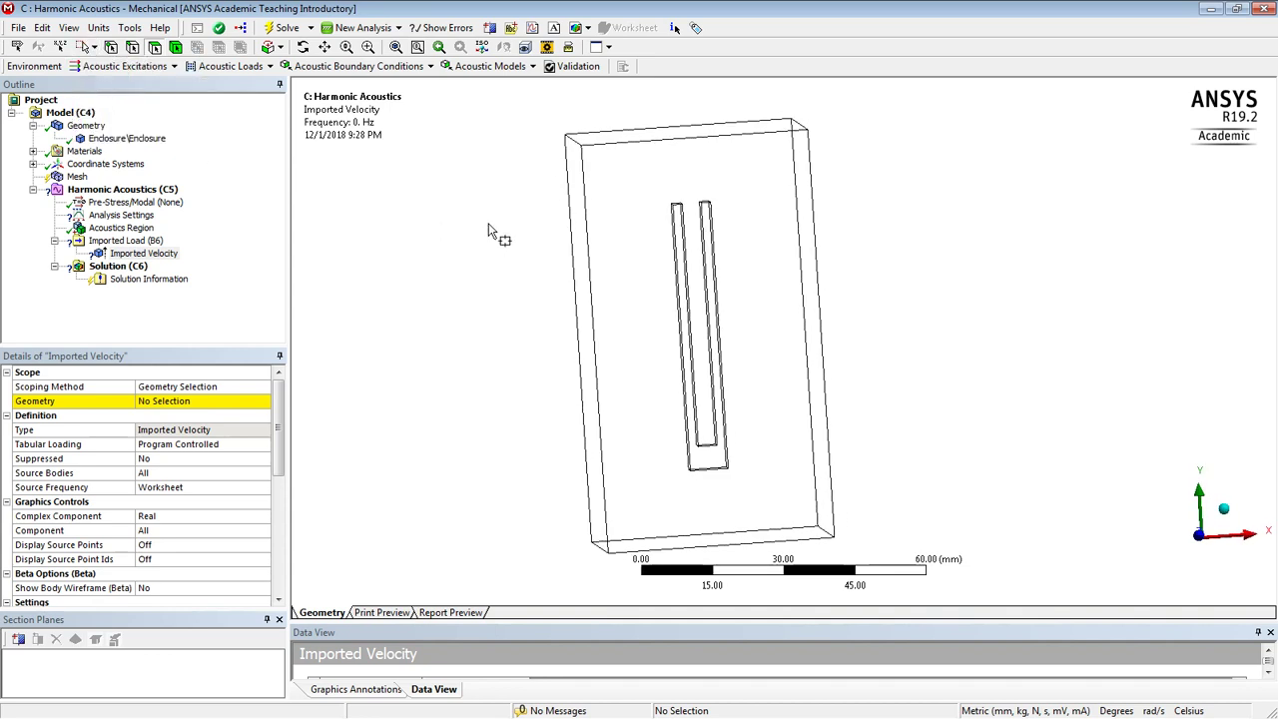
left_click_drag(487, 168, 817, 497)
left_click(159, 400)
left_click(160, 400)
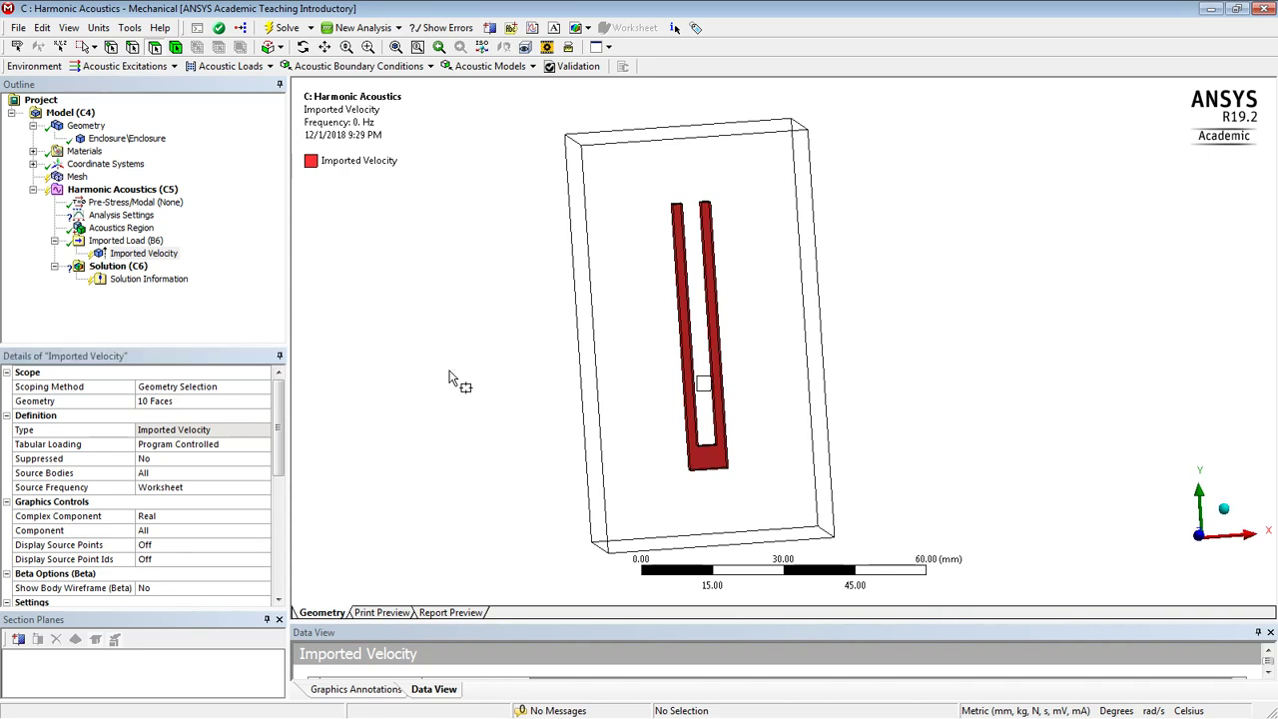
Step: Import the load data for the Imported Velocity and inspect the generated mesh along with its Sizing settings
left_click(144, 253)
right_click(144, 253)
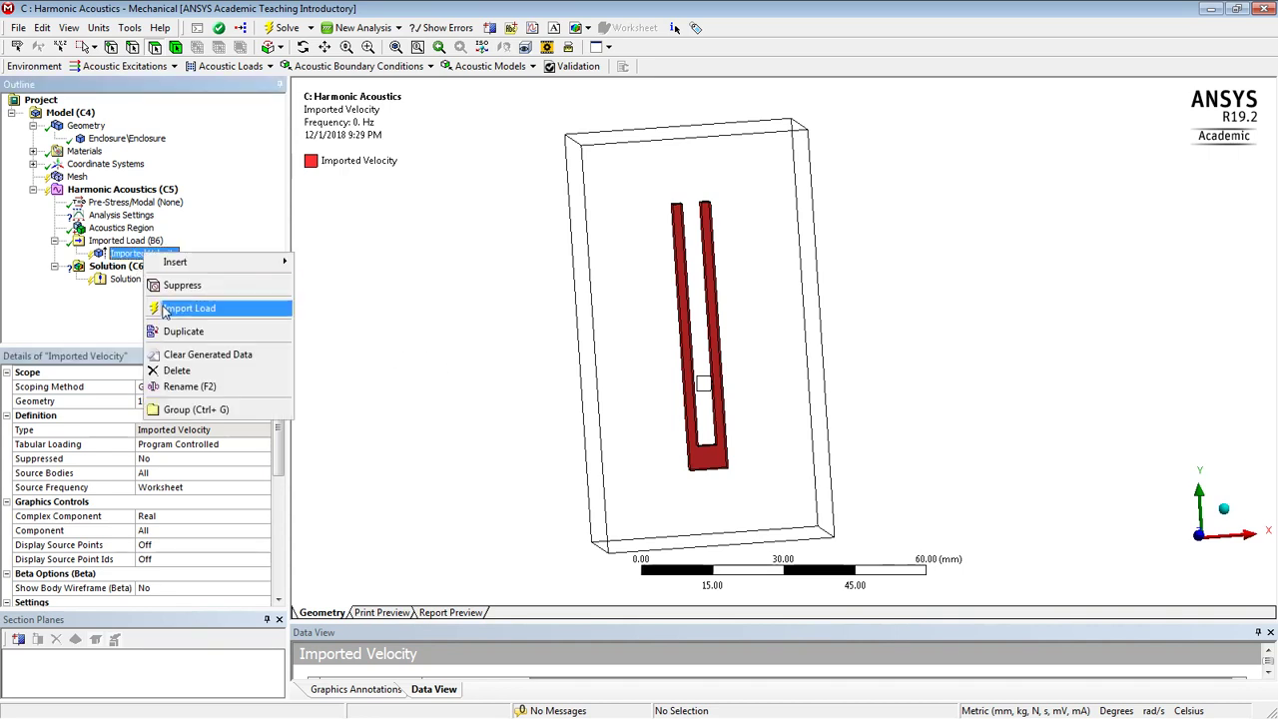
left_click(188, 308)
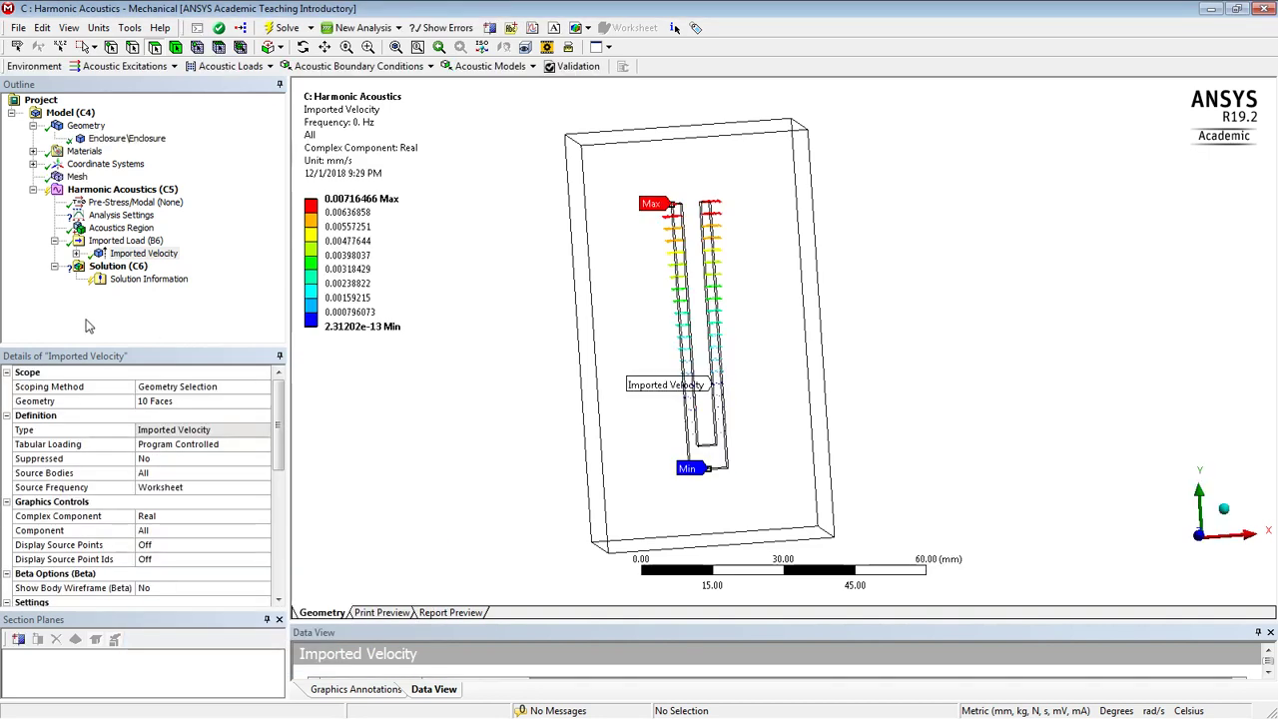
left_click(77, 175)
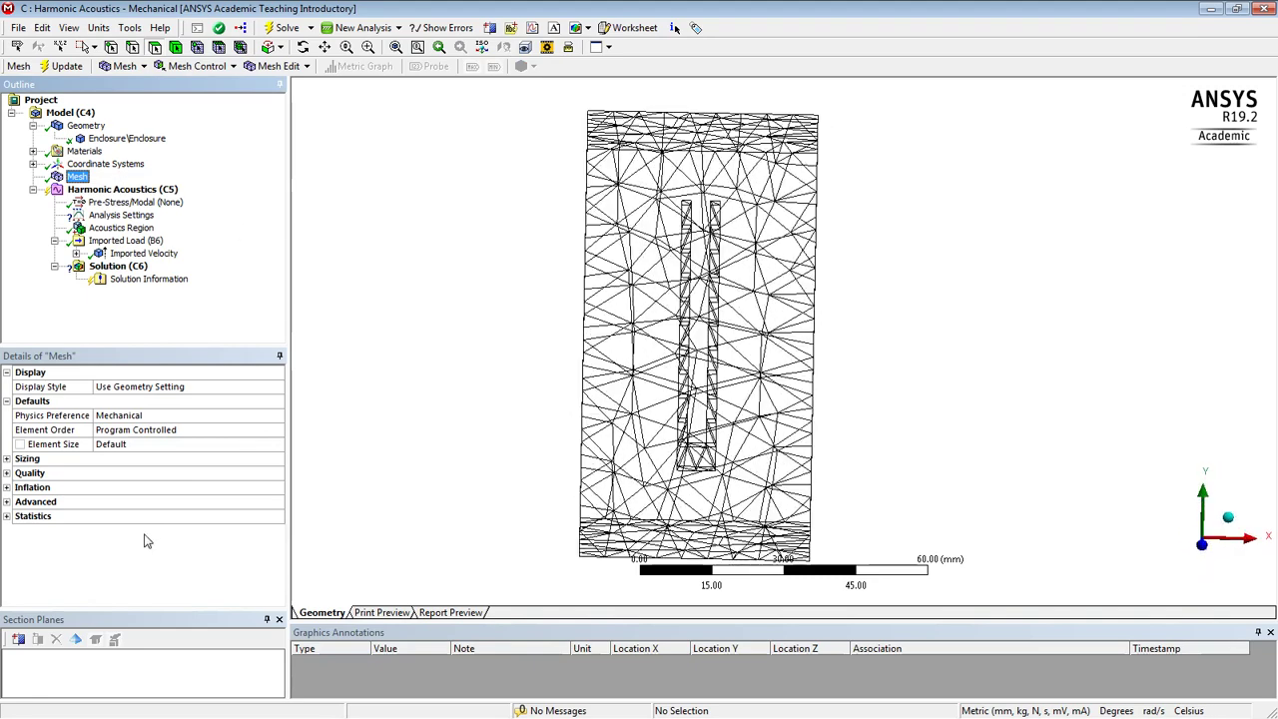
left_click(7, 459)
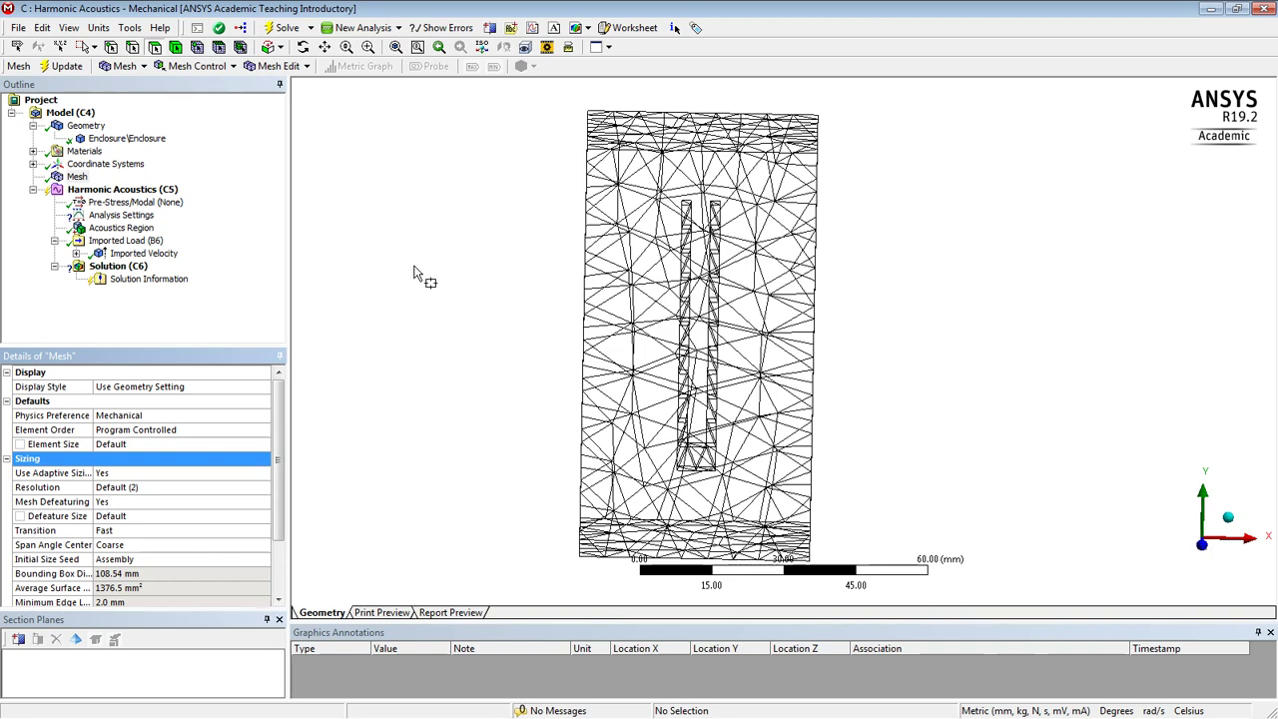
middle_click_drag(340, 285, 336, 288)
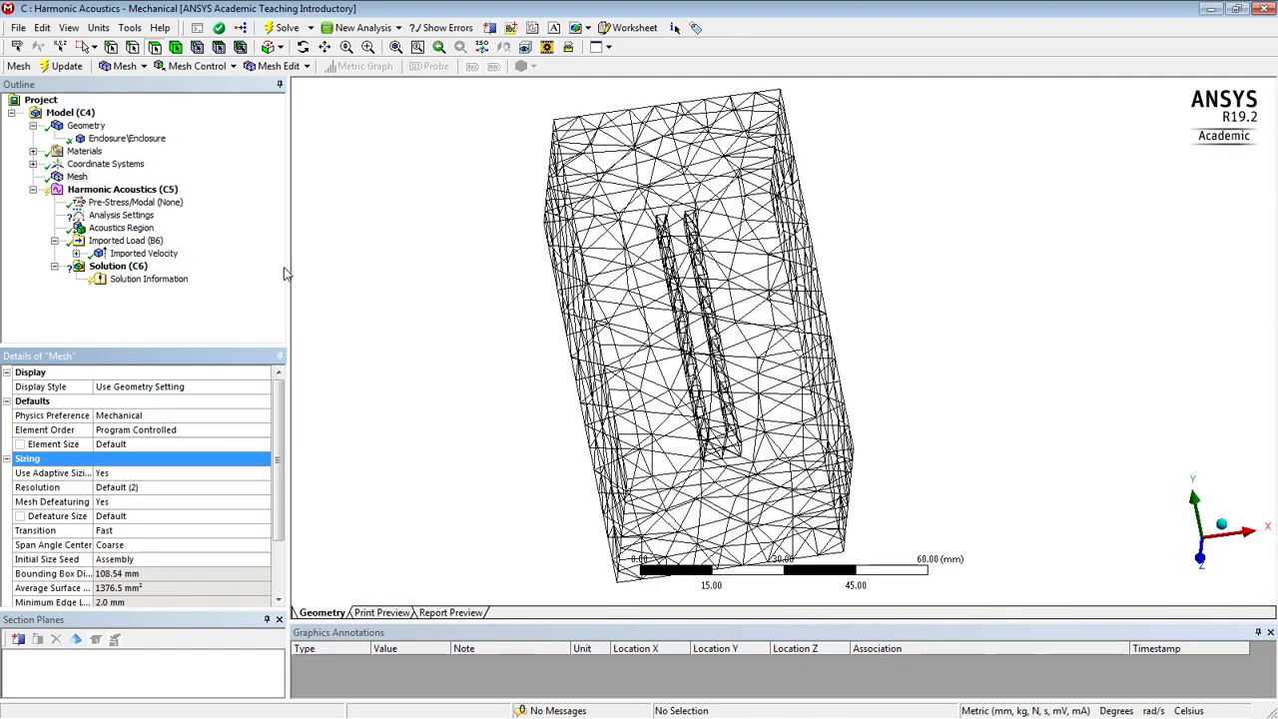
Step: In the Analysis Settings, set the frequency range from 400 Hz to 800 Hz with 20 solution intervals
left_click(108, 218)
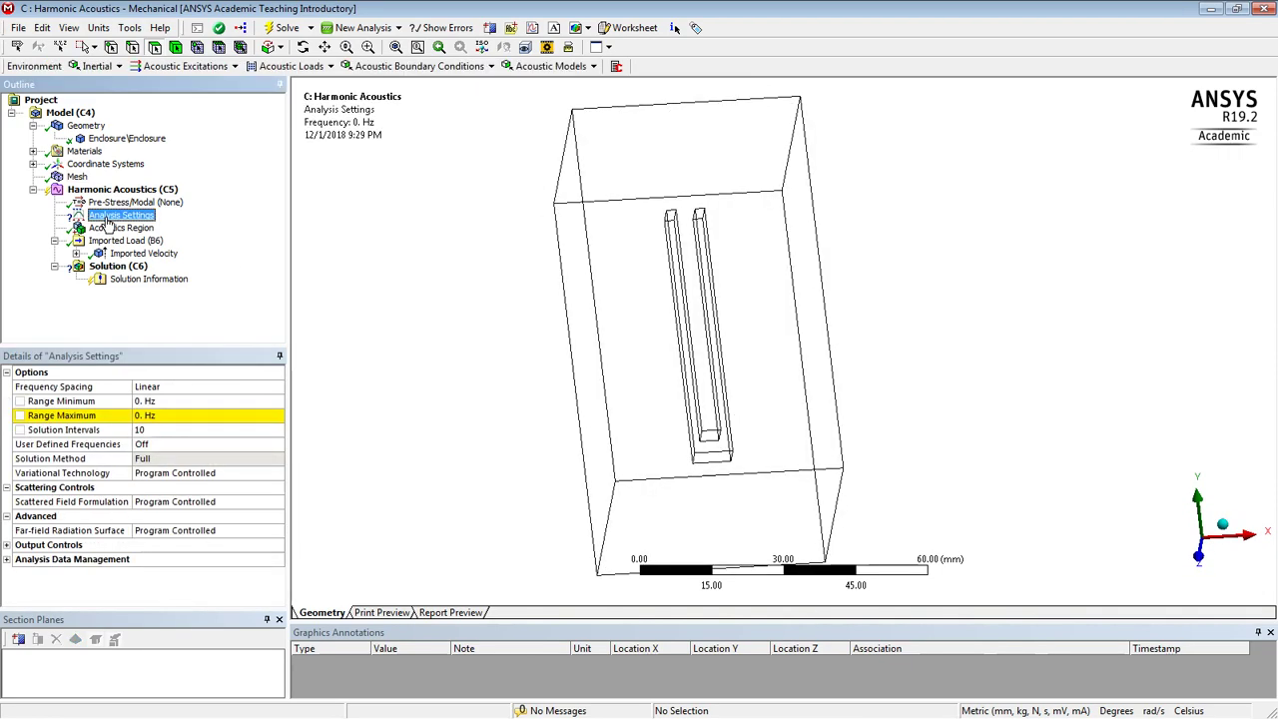
left_click(139, 401)
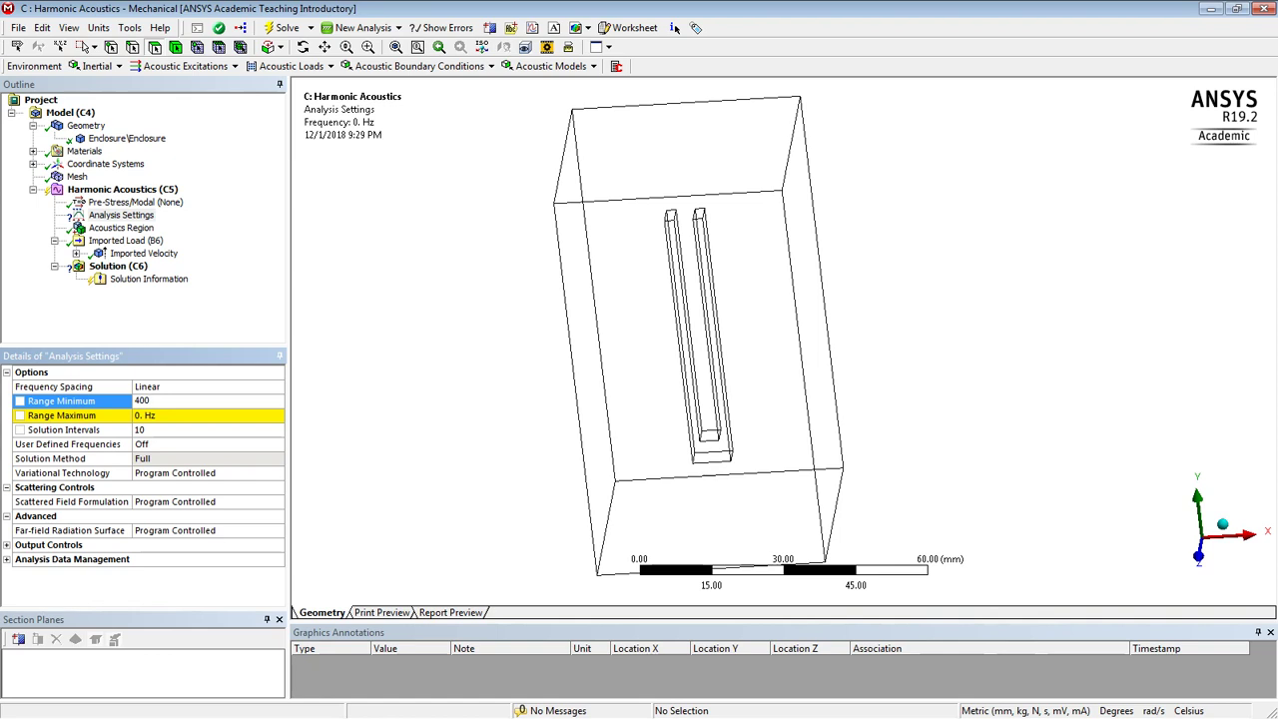
left_click(141, 415)
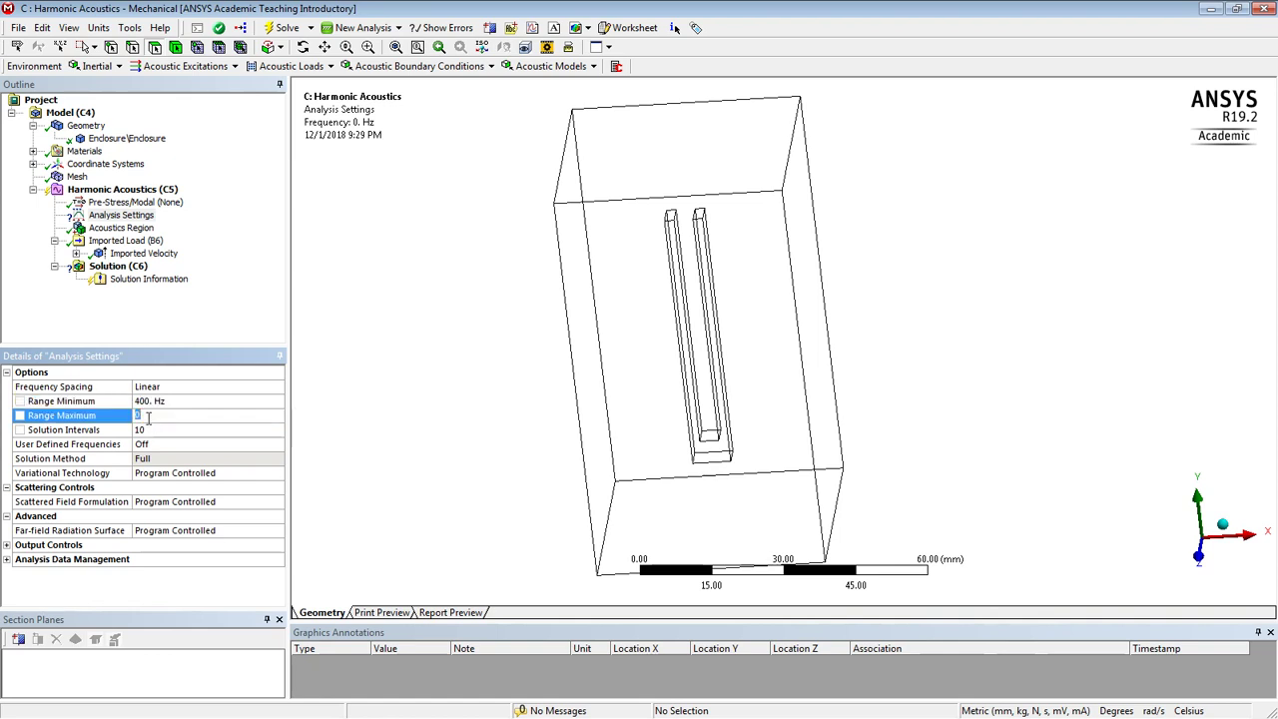
type("800")
left_click(142, 429)
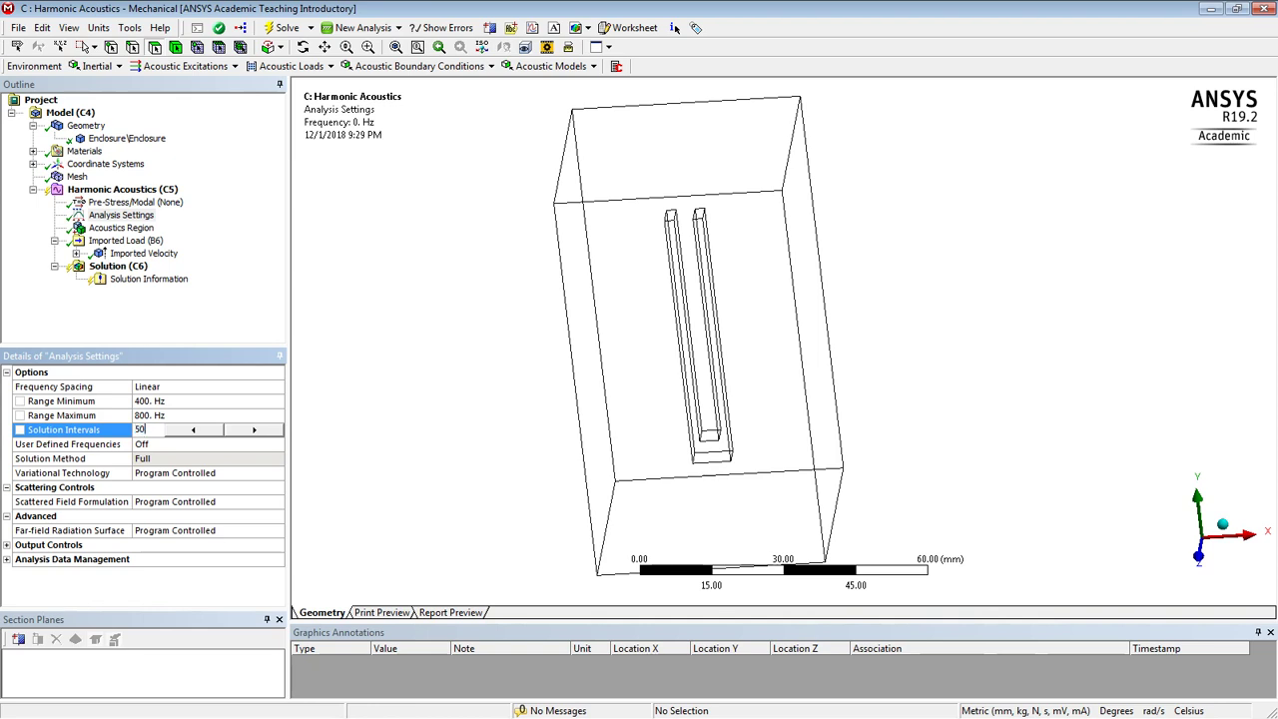
type("20")
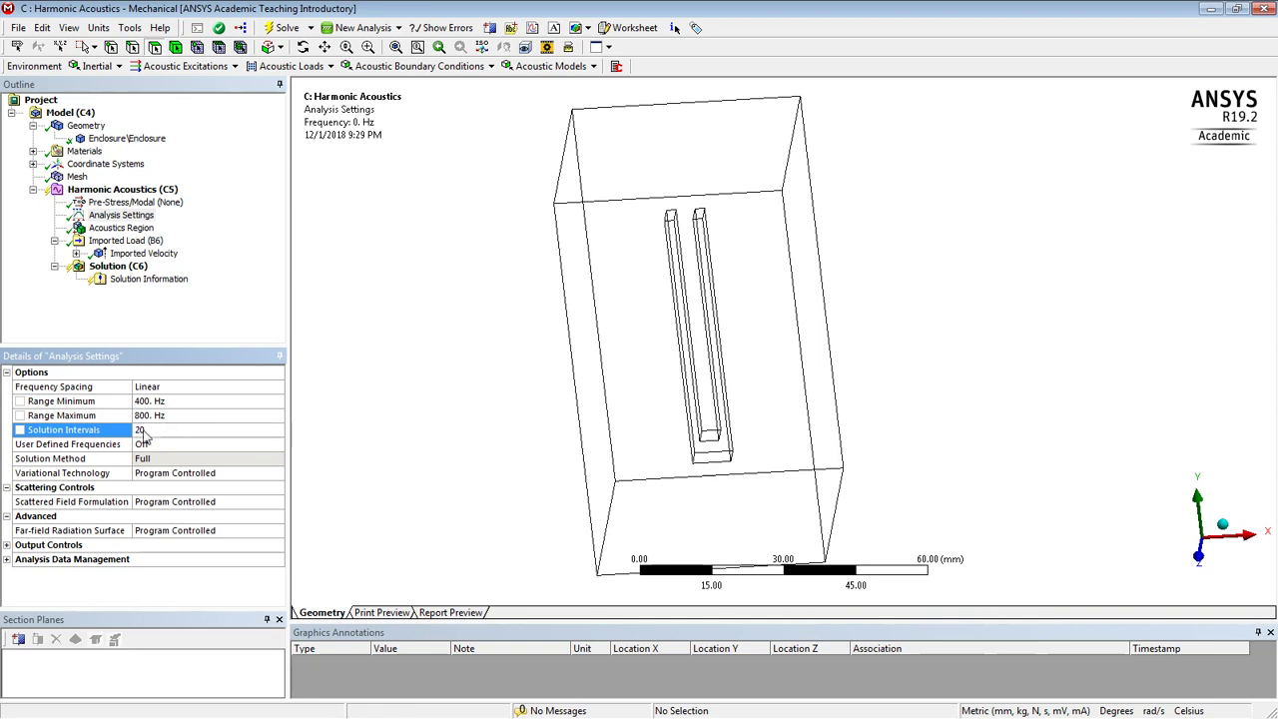
left_click(181, 330)
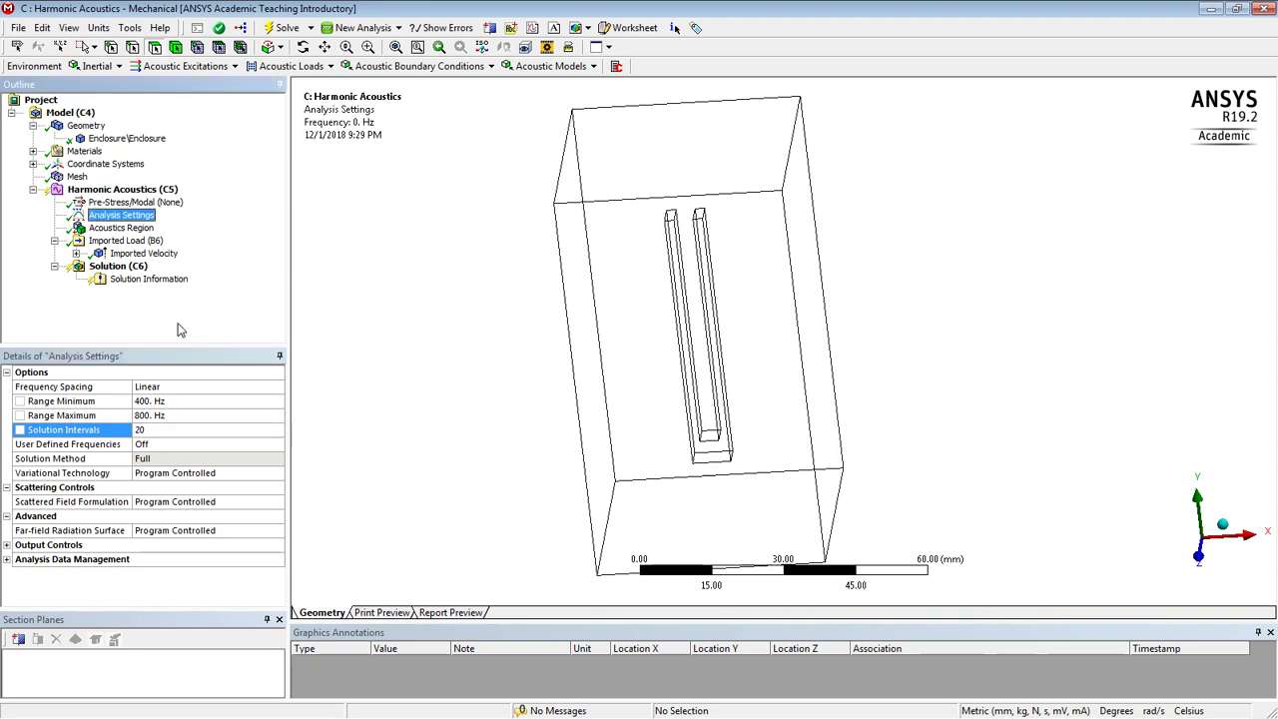
right_click(130, 270)
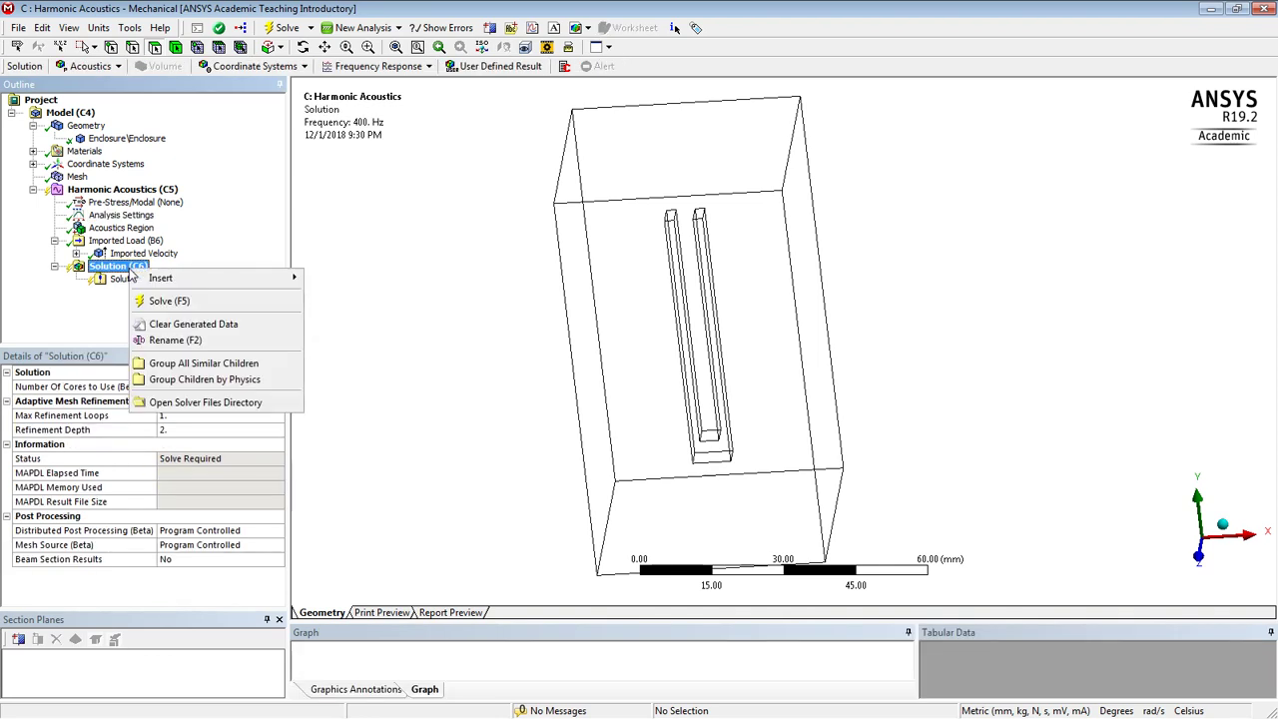
left_click(110, 307)
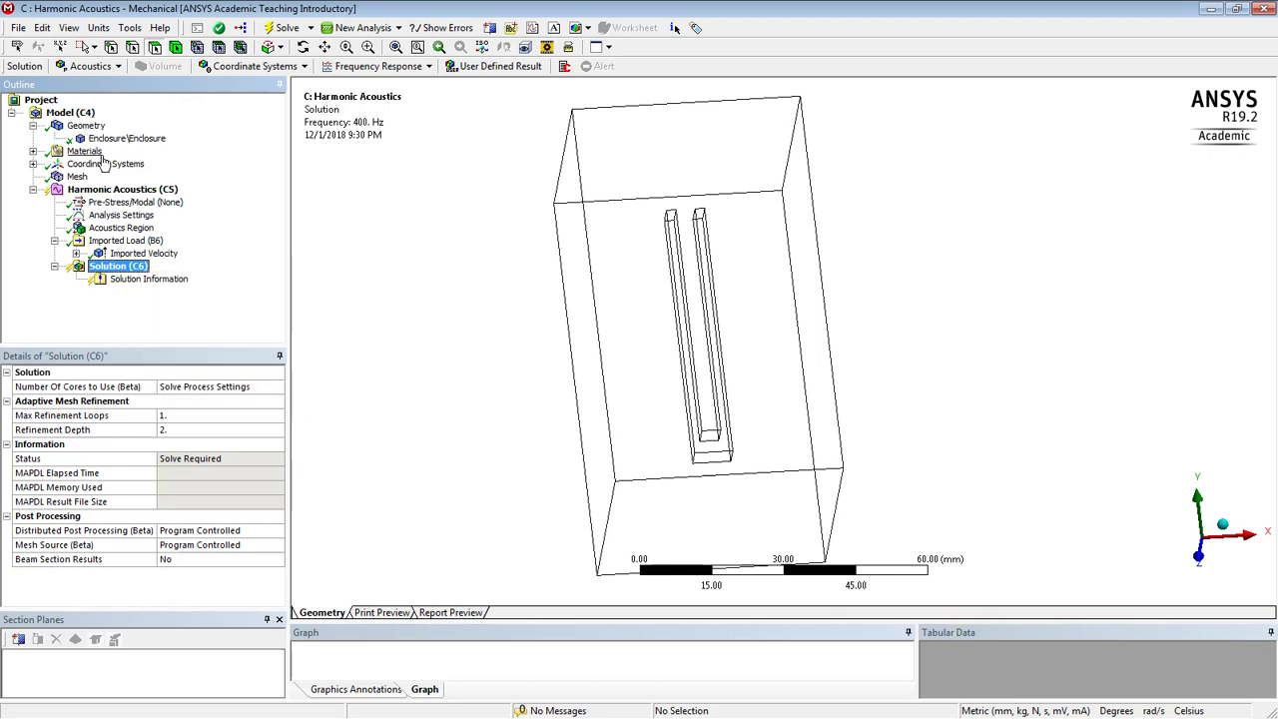
left_click(333, 289)
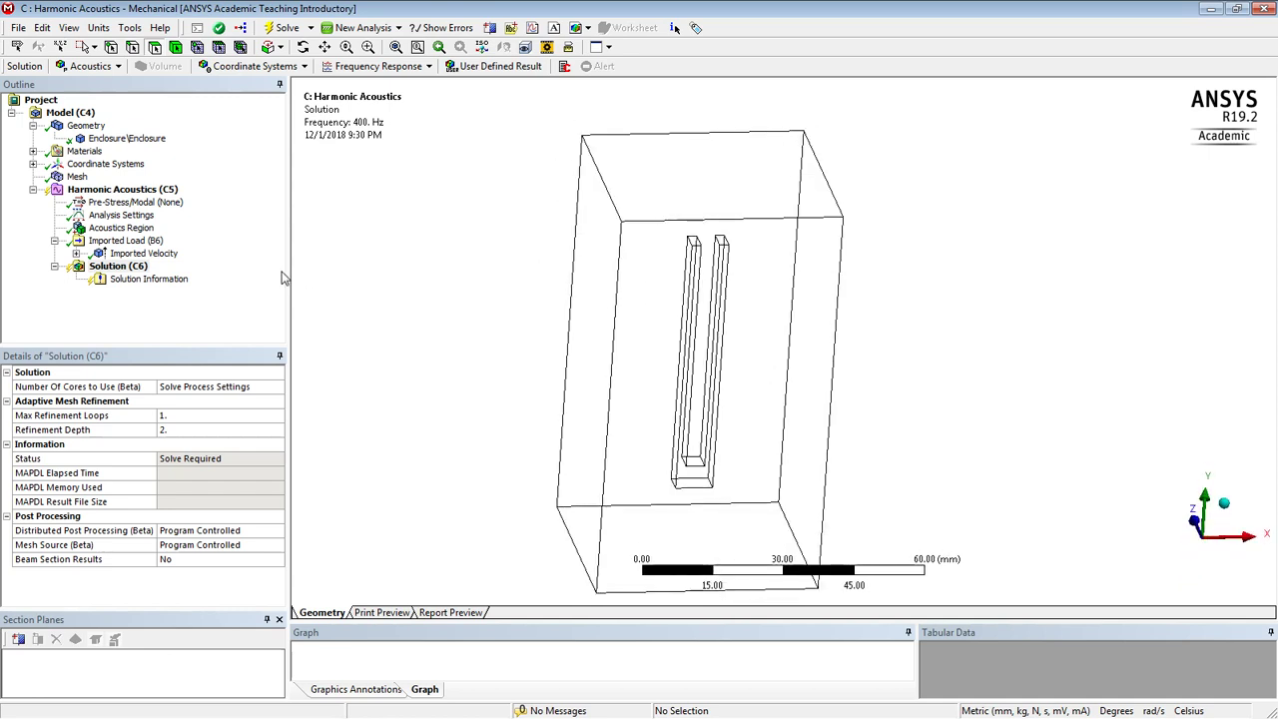
Step: Add Construction Geometry to the model and insert a Surface in it
left_click(73, 115)
right_click(74, 115)
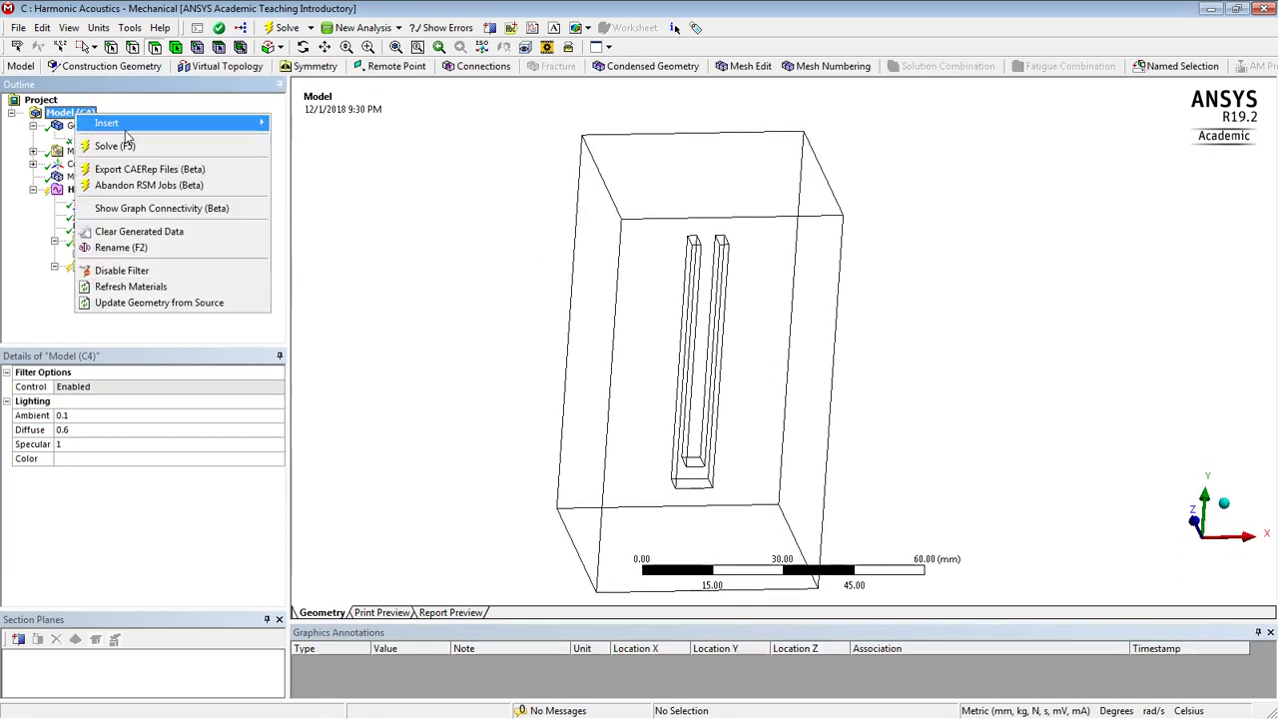
mouse_move(190, 124)
left_click(296, 144)
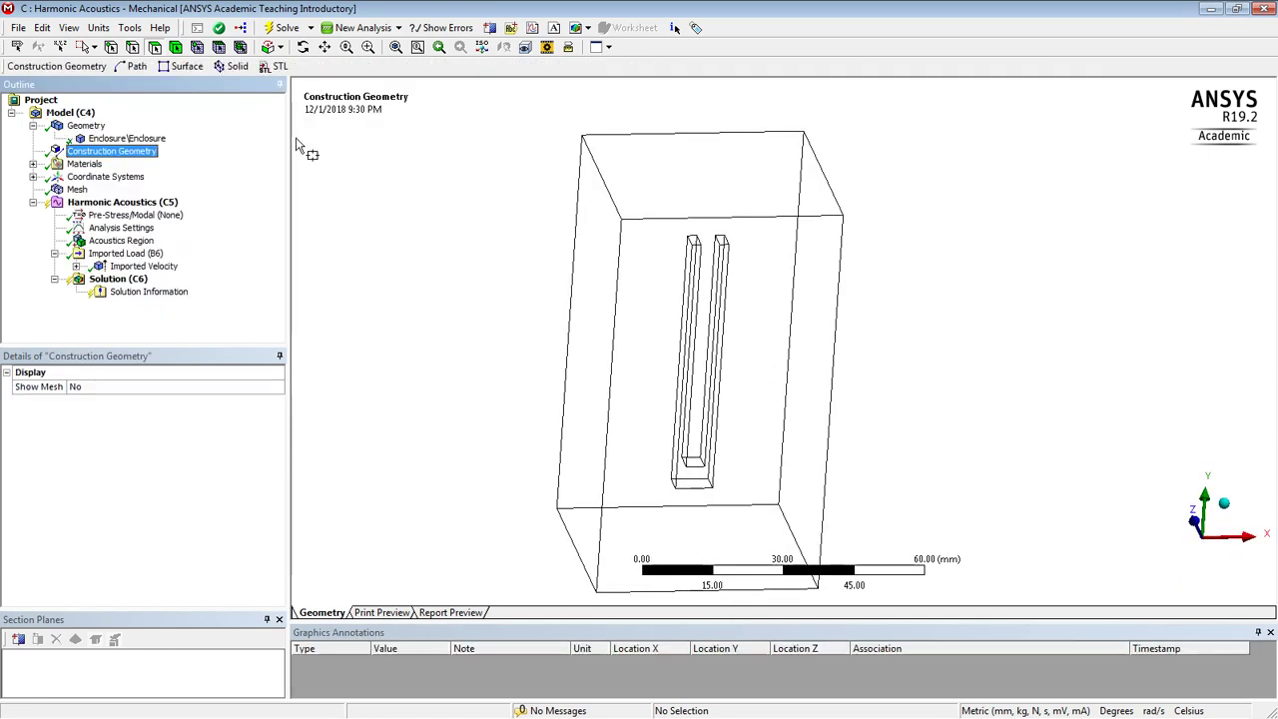
right_click(101, 153)
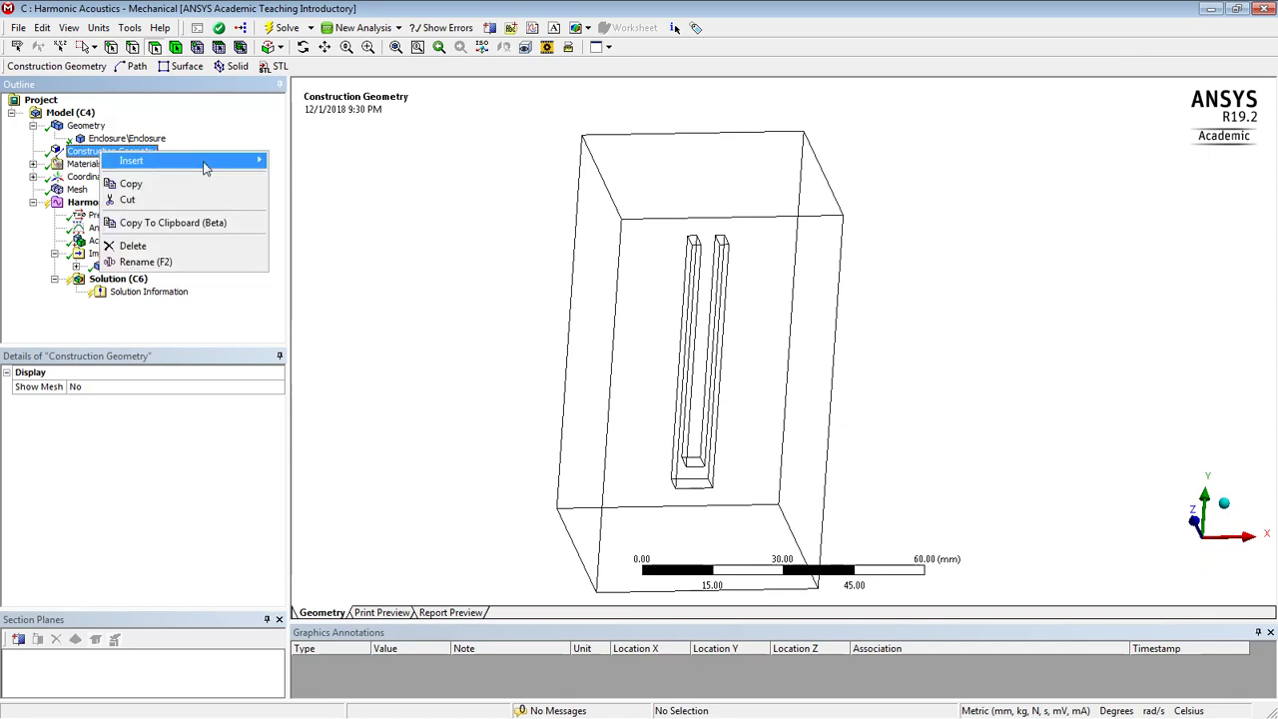
mouse_move(245, 161)
left_click(296, 185)
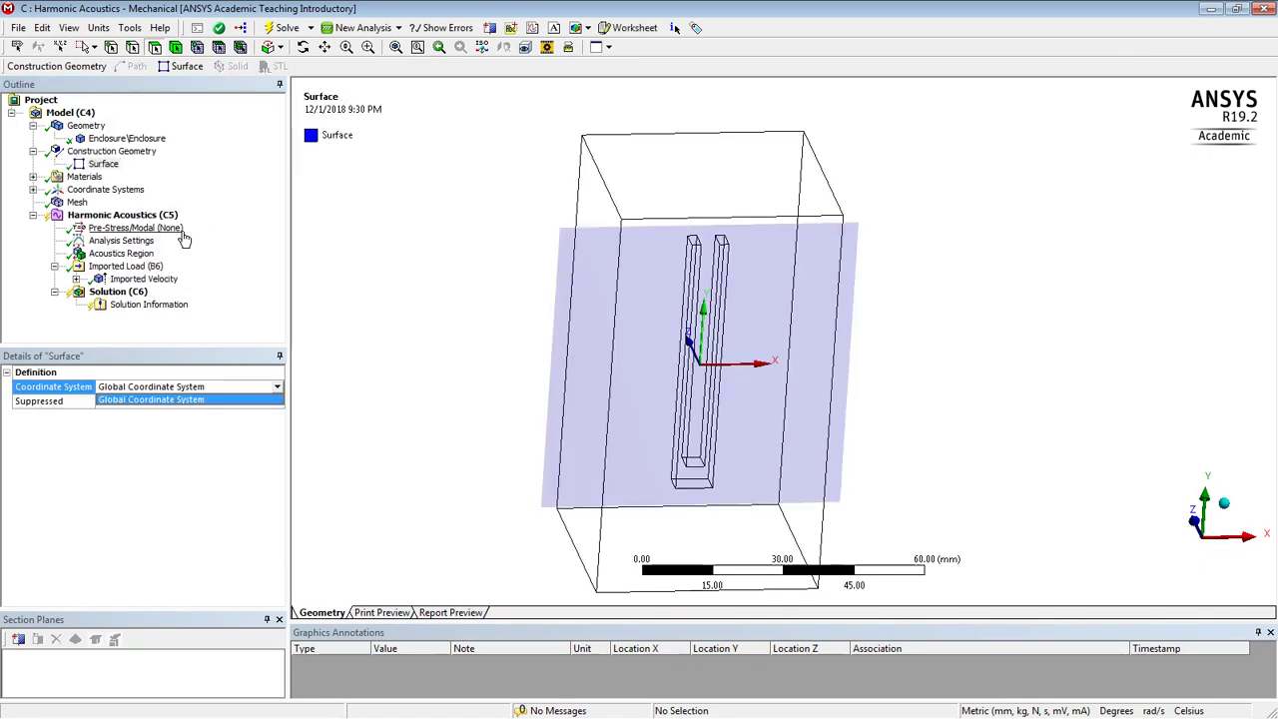
Step: Insert a new coordinate system with its origin defined by Global Coordinates and Origin Y set to 25 mm
right_click(99, 193)
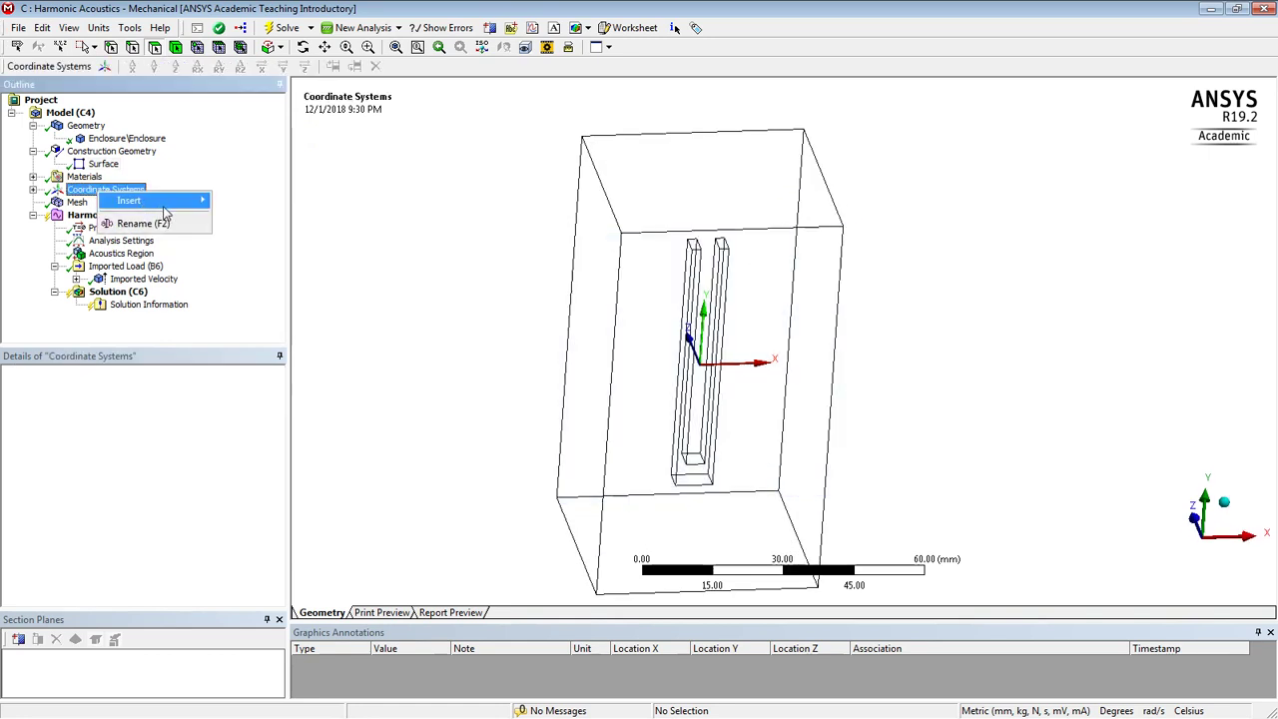
mouse_move(172, 204)
left_click(264, 201)
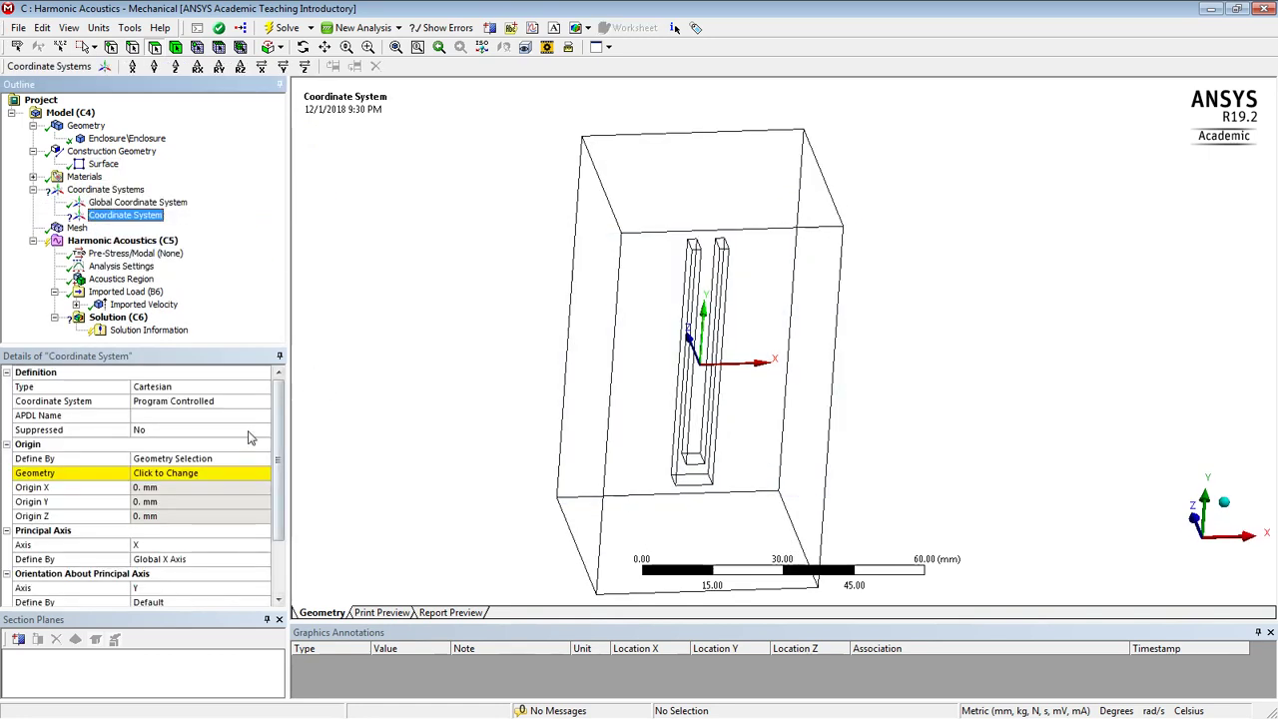
left_click(220, 458)
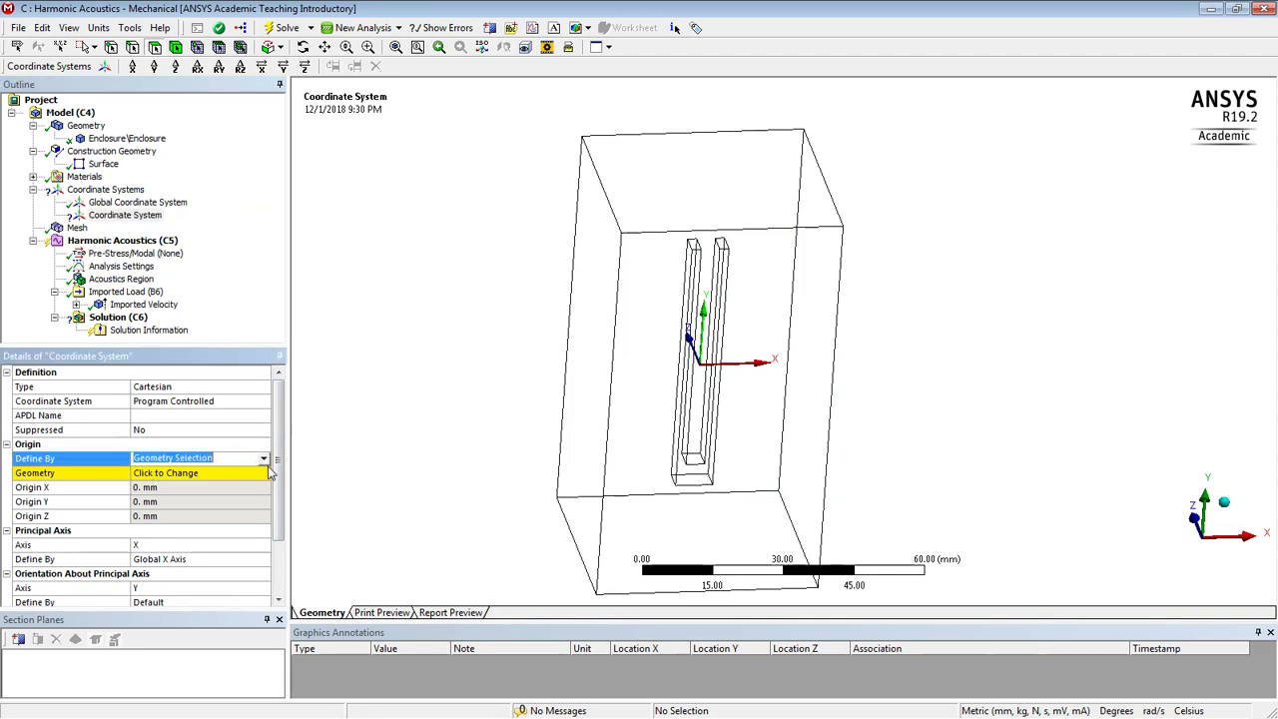
left_click(264, 458)
left_click(167, 490)
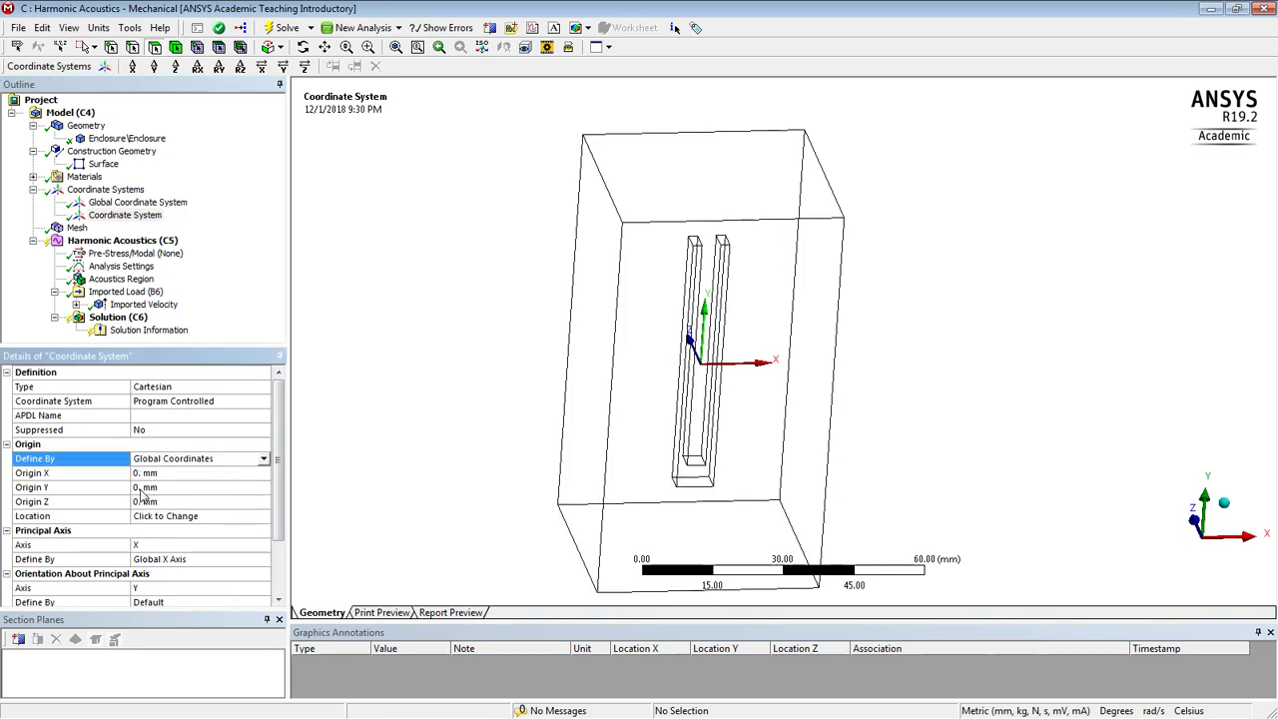
left_click(143, 487)
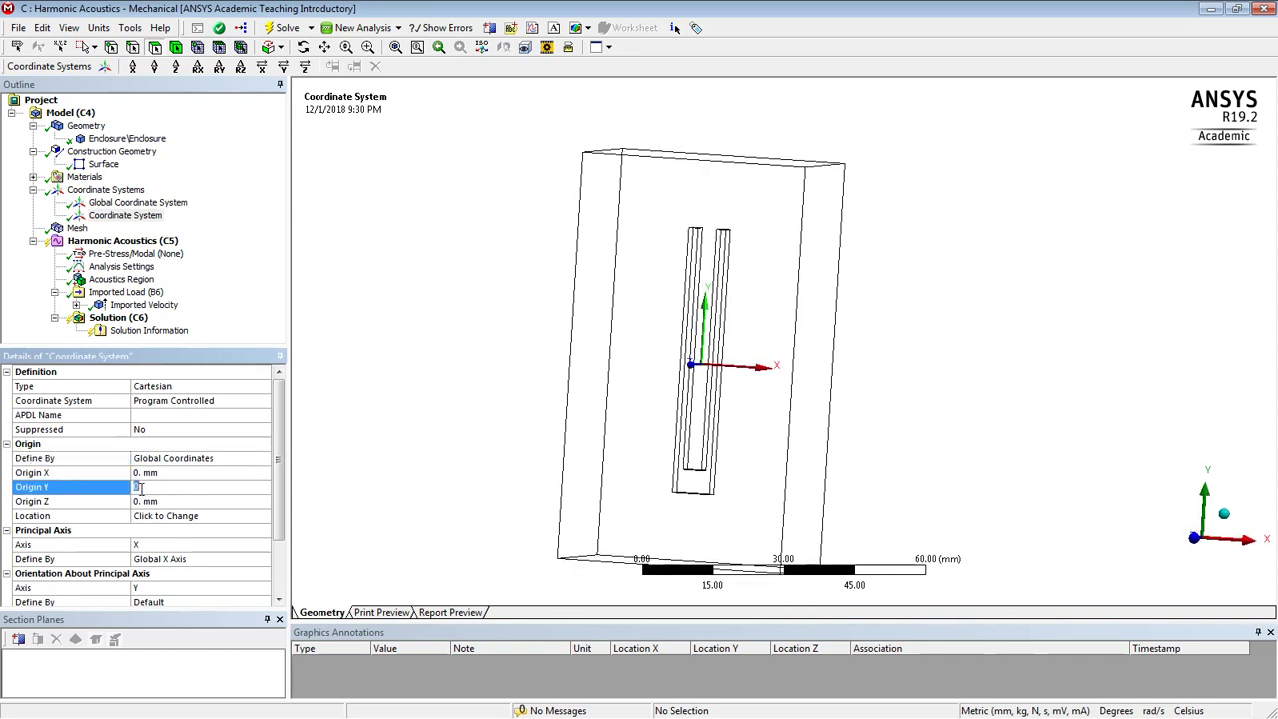
key("Return")
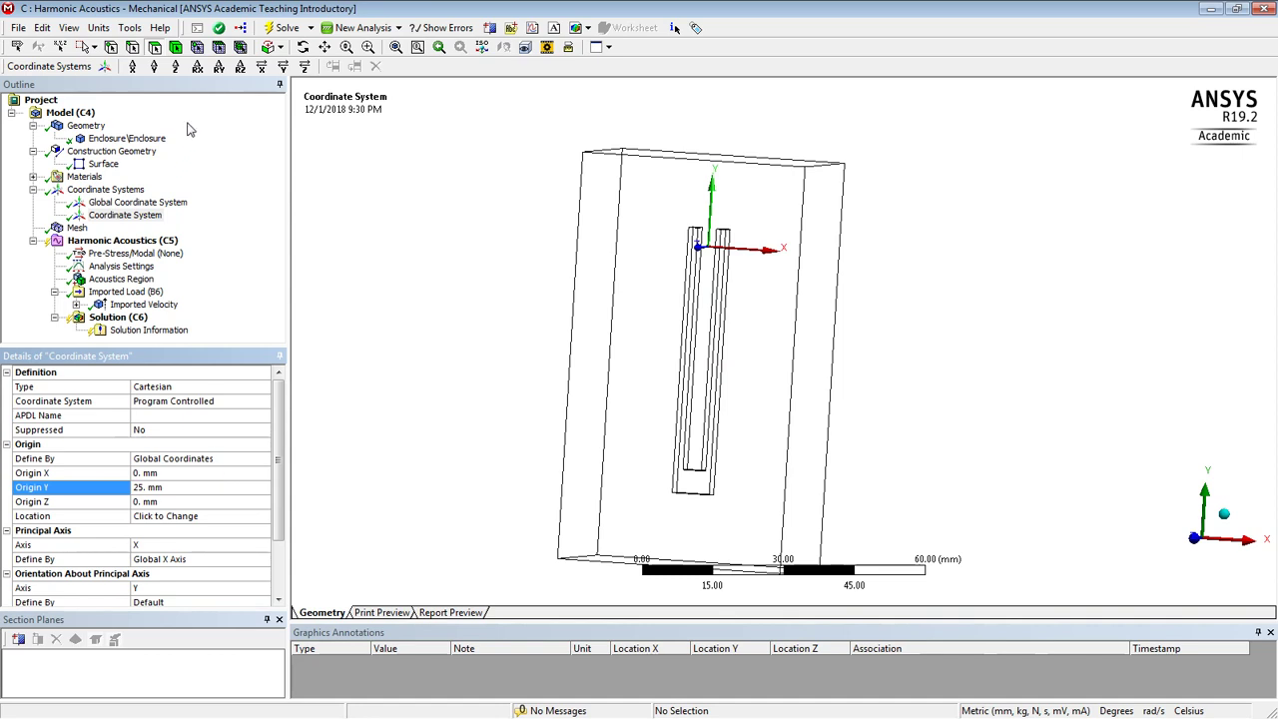
Step: Add a Rotate X transformation of 90° to the new coordinate system
left_click(198, 66)
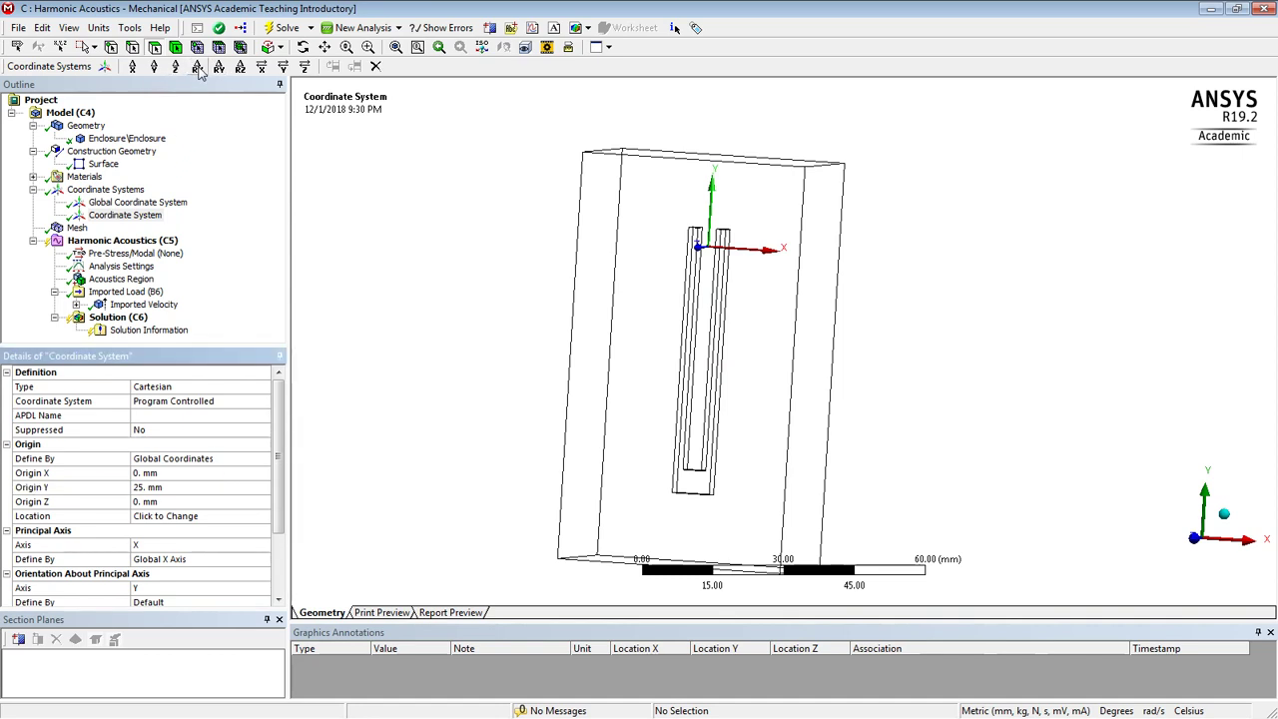
left_click(268, 531)
scroll(285, 544, "down", 1)
scroll(285, 544, "down", 2)
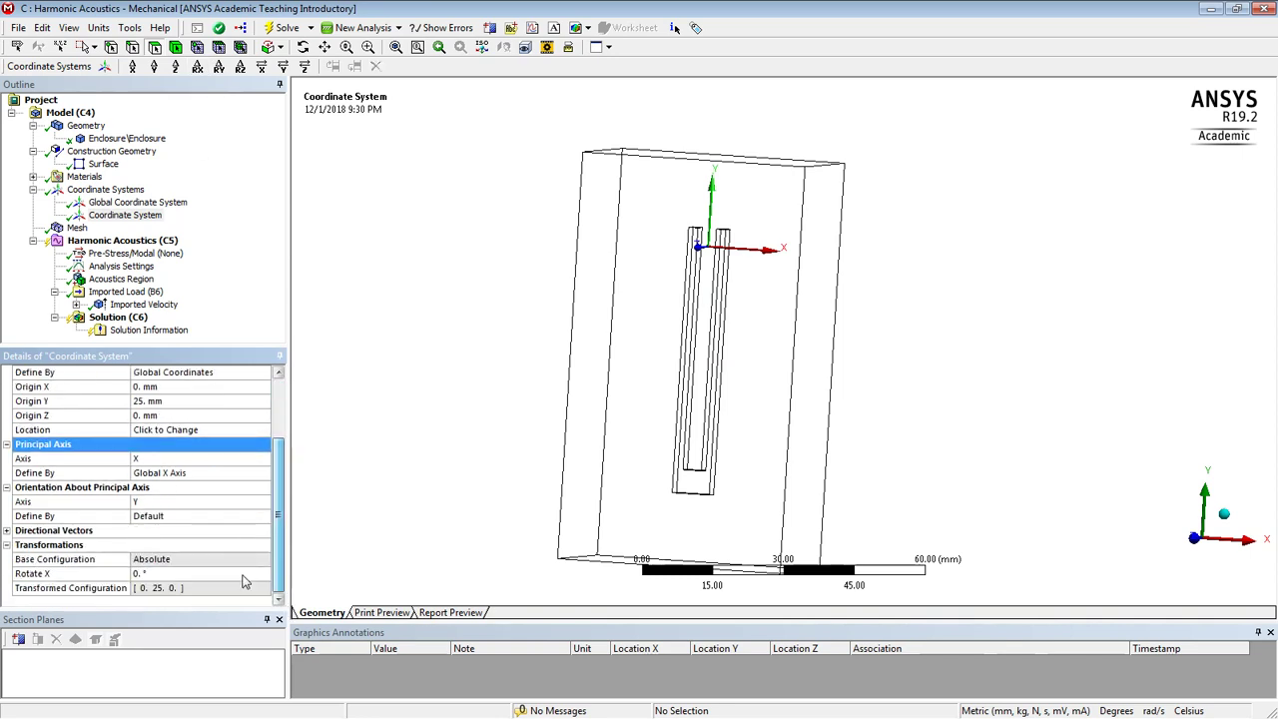
left_click(140, 562)
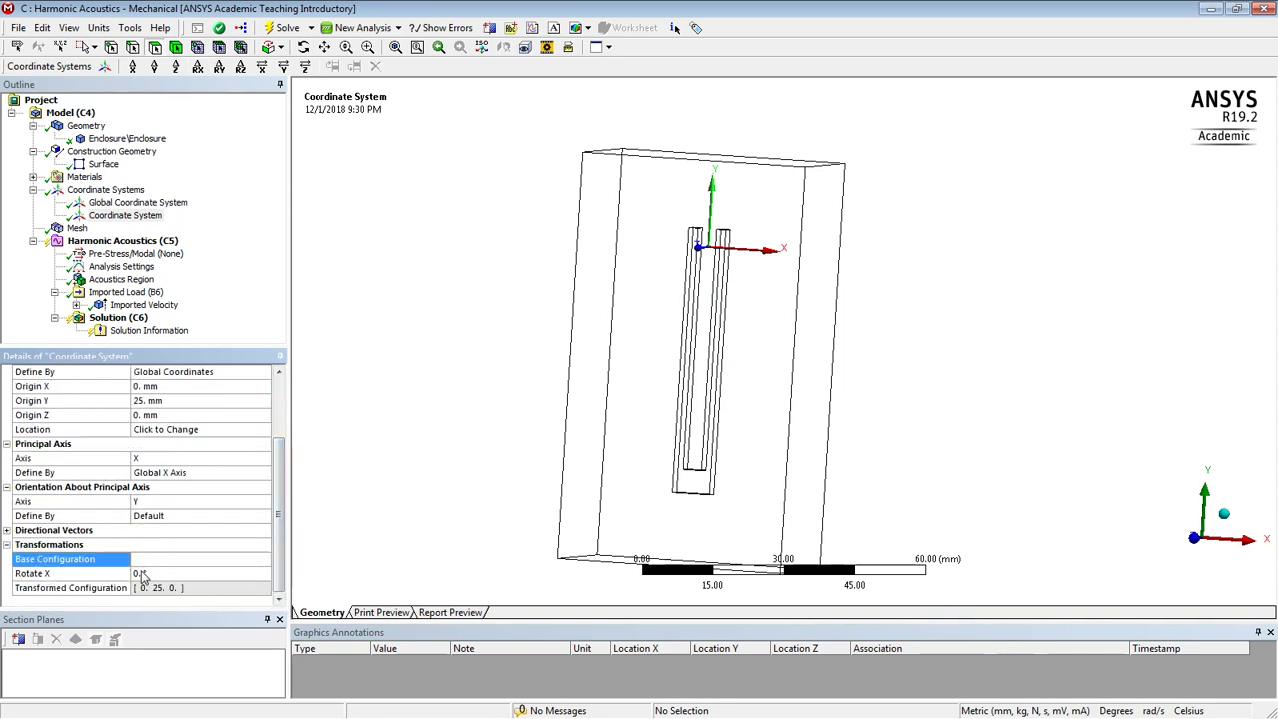
left_click(141, 573)
key("Return")
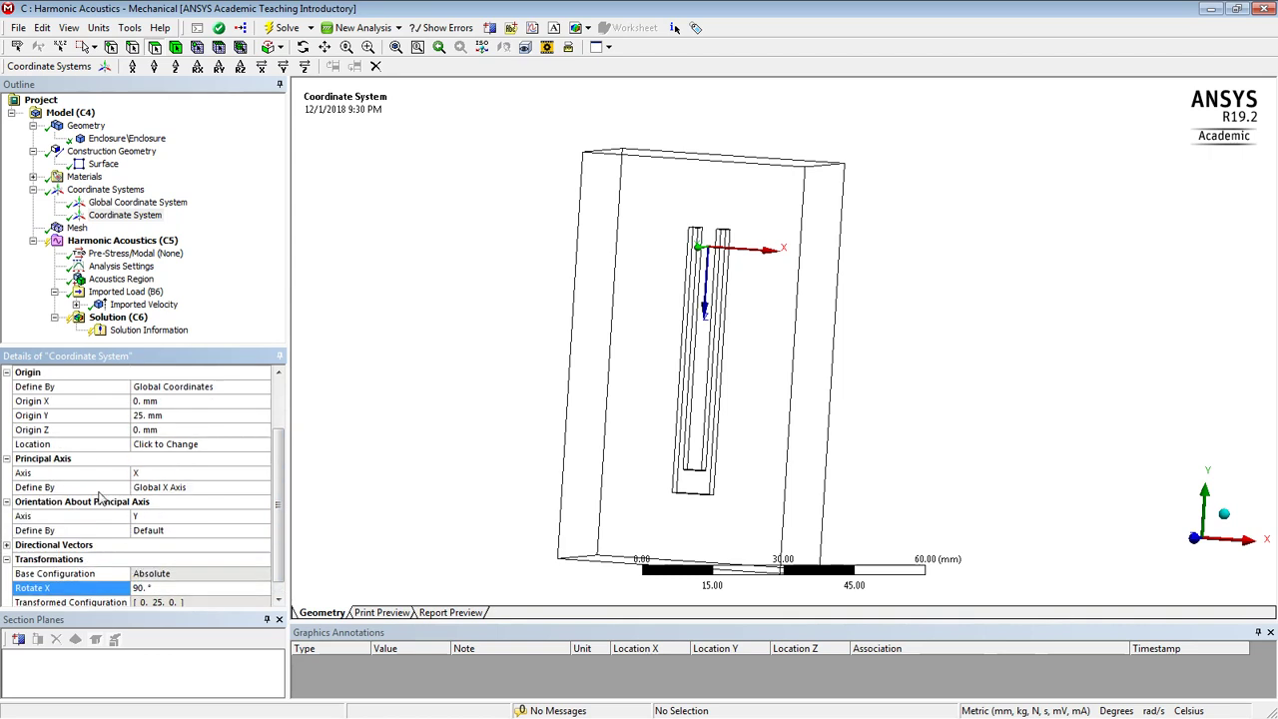
Step: Assign the new, rotated Coordinate System to the construction Surface in place of the global one
left_click(103, 165)
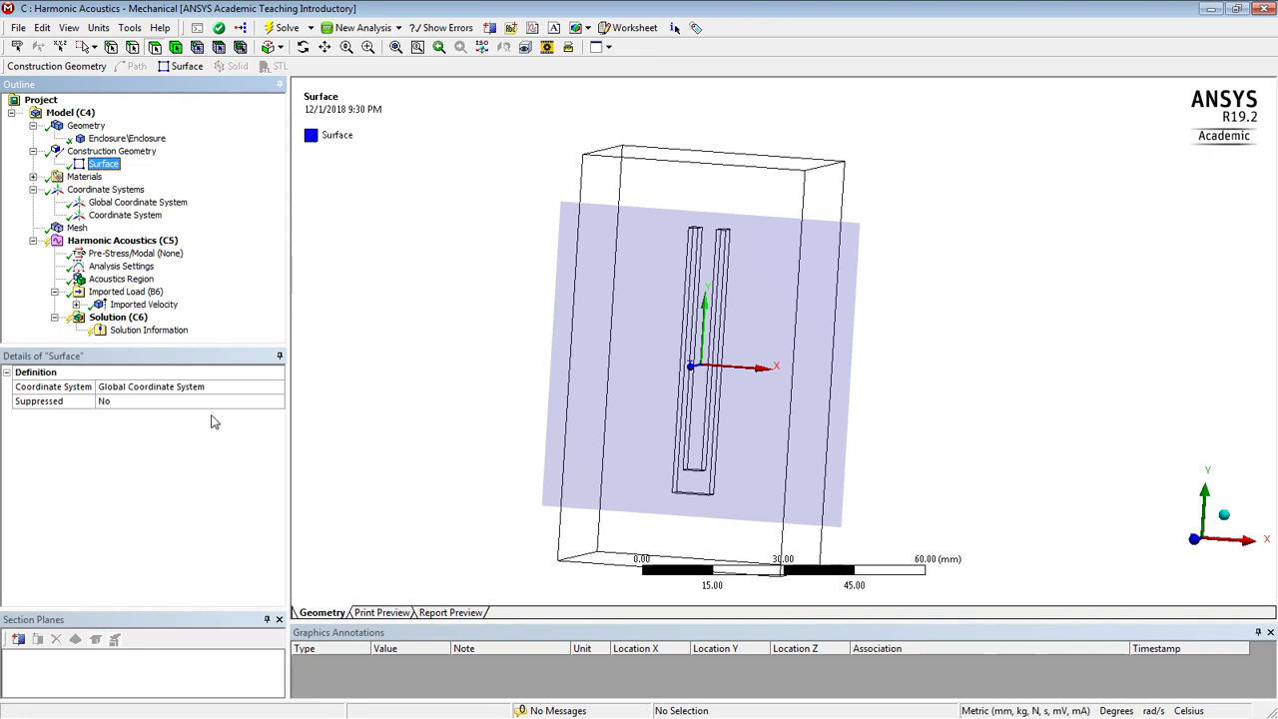
left_click(252, 387)
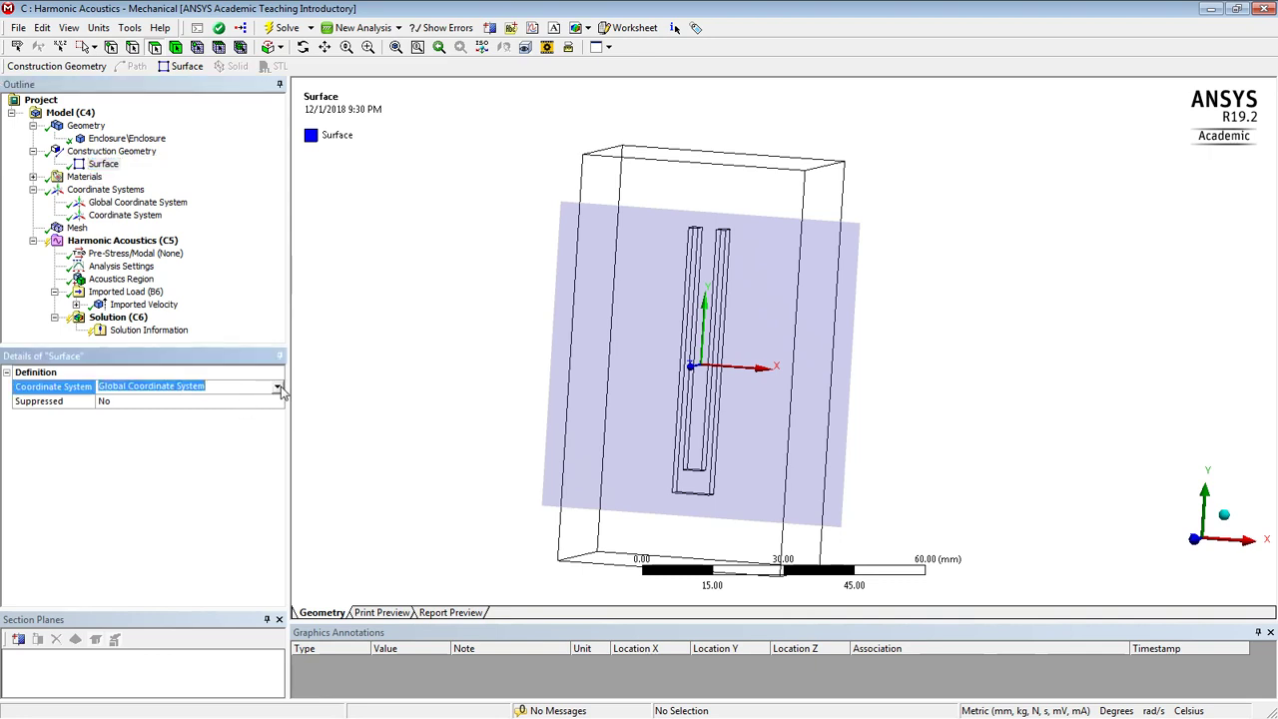
left_click(276, 387)
left_click(257, 413)
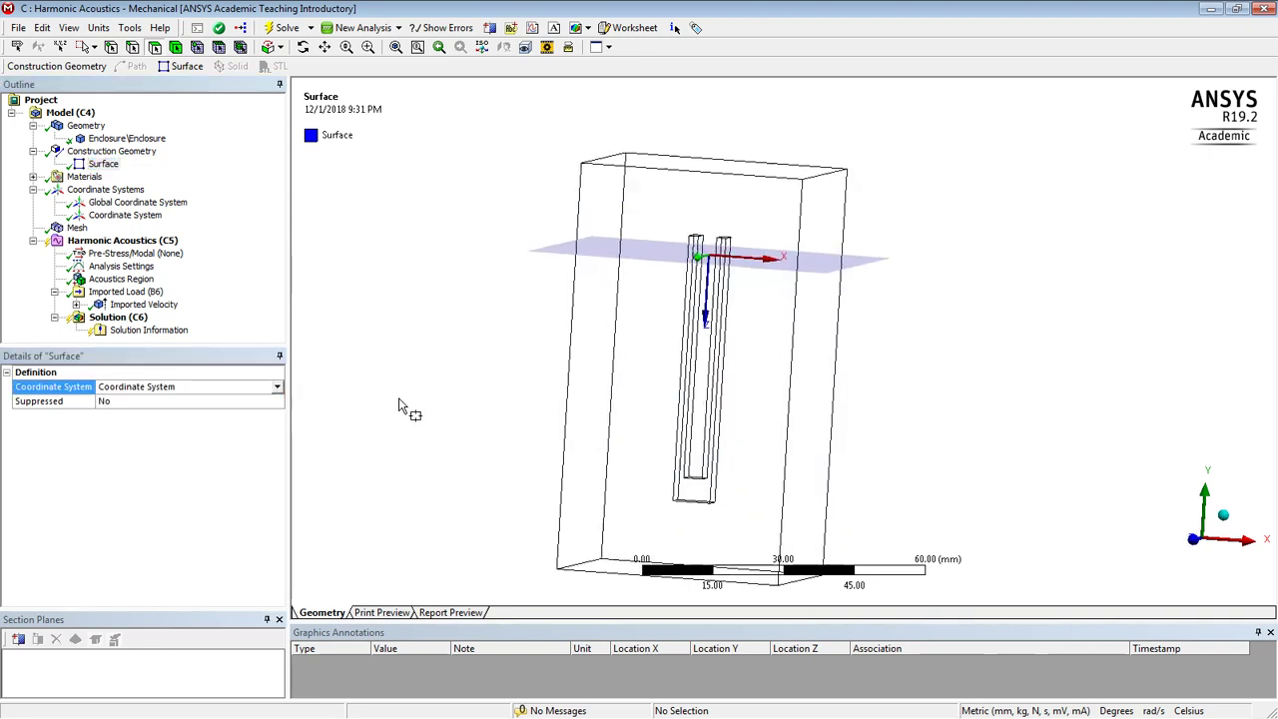
Step: Insert an acoustic Sound Pressure Level result under the harmonic acoustics Solution
left_click(148, 317)
right_click(147, 318)
mouse_move(270, 332)
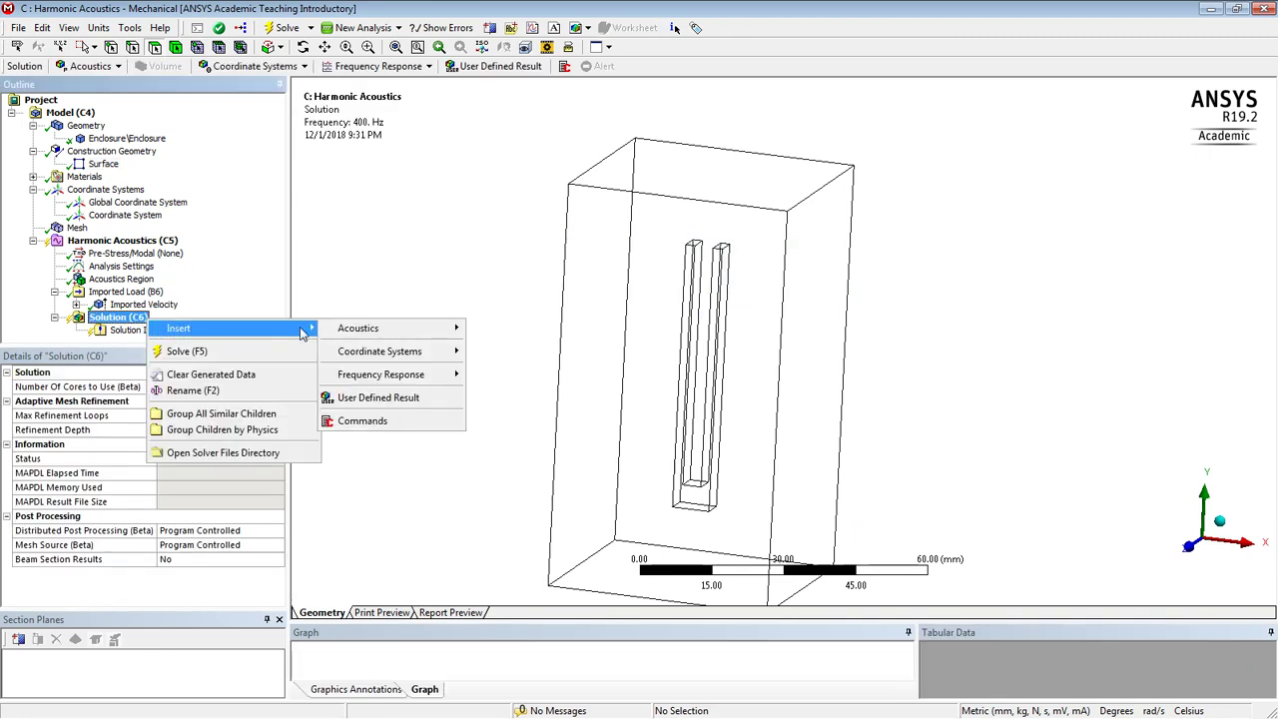
mouse_move(432, 335)
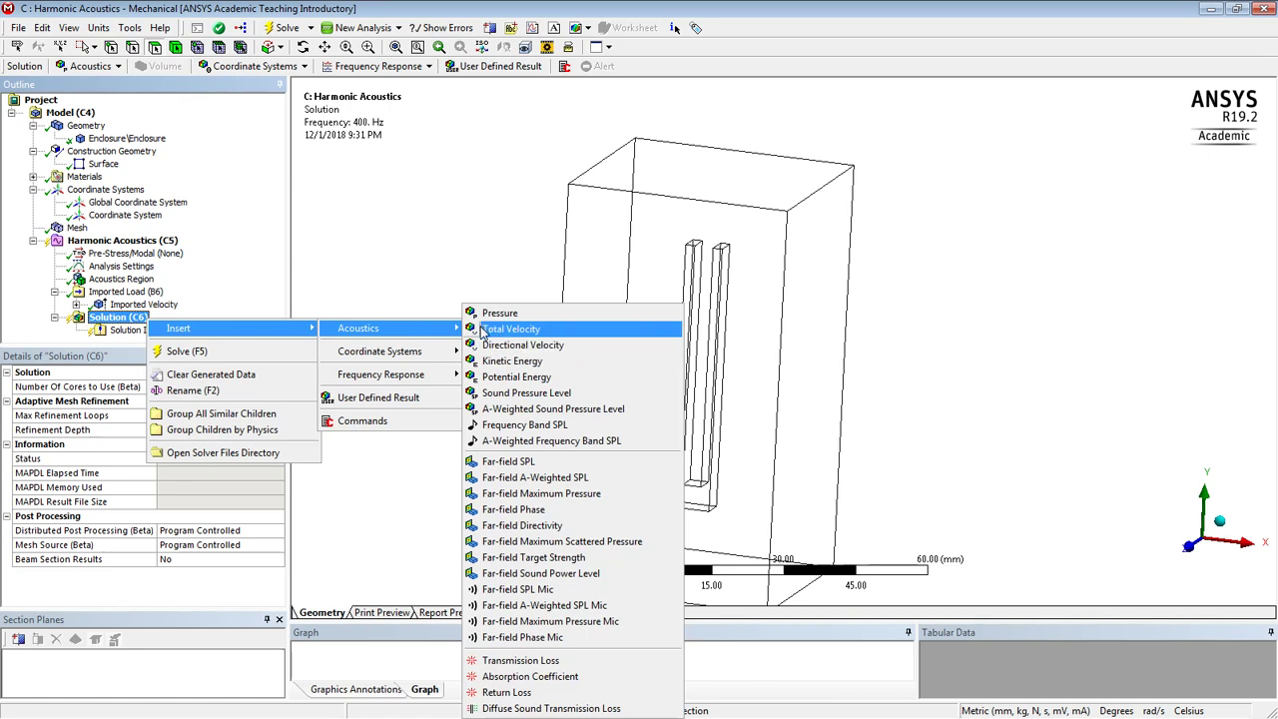
left_click(505, 393)
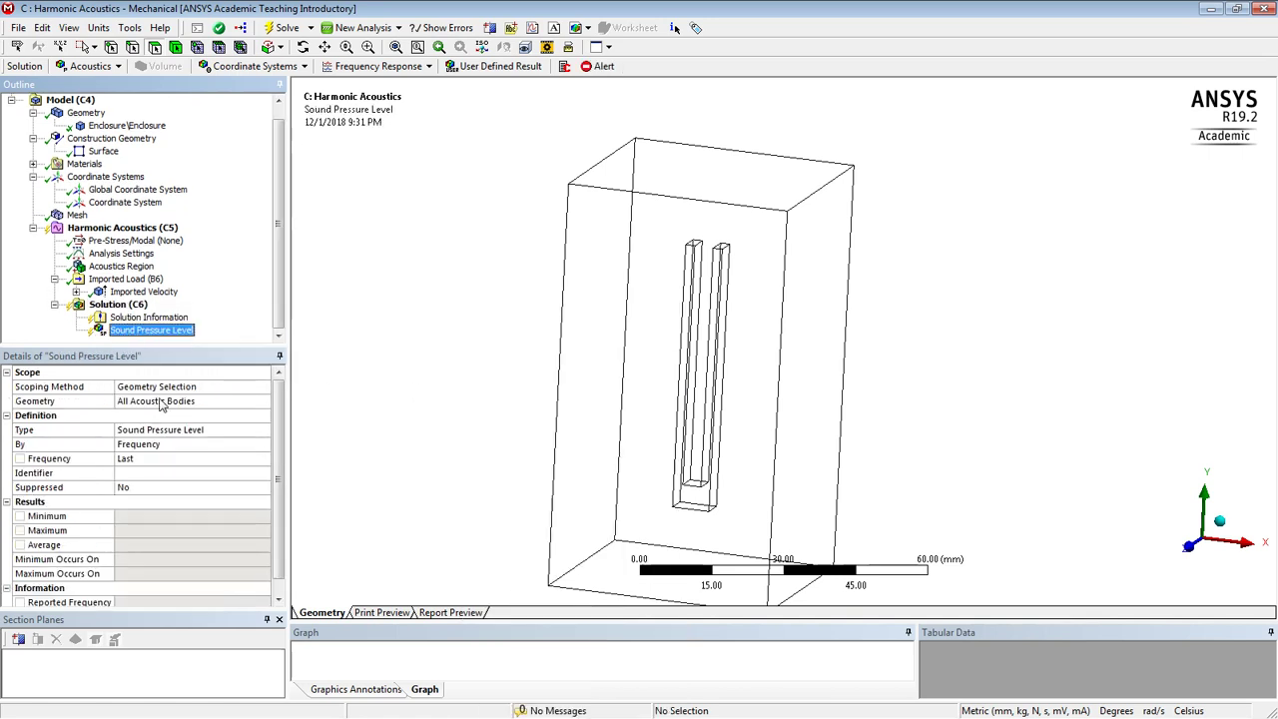
Step: Scope the Sound Pressure Level result to a surface and assign the construction Surface to it
left_click(240, 389)
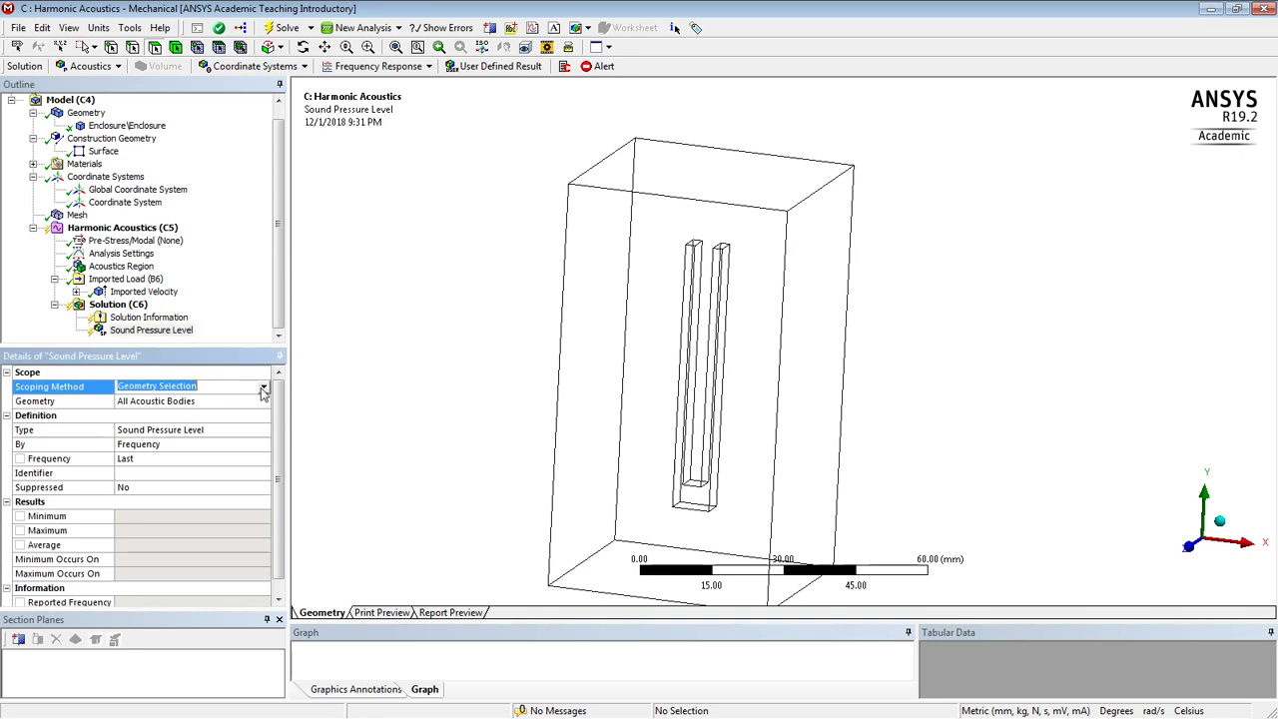
left_click(264, 389)
left_click(212, 430)
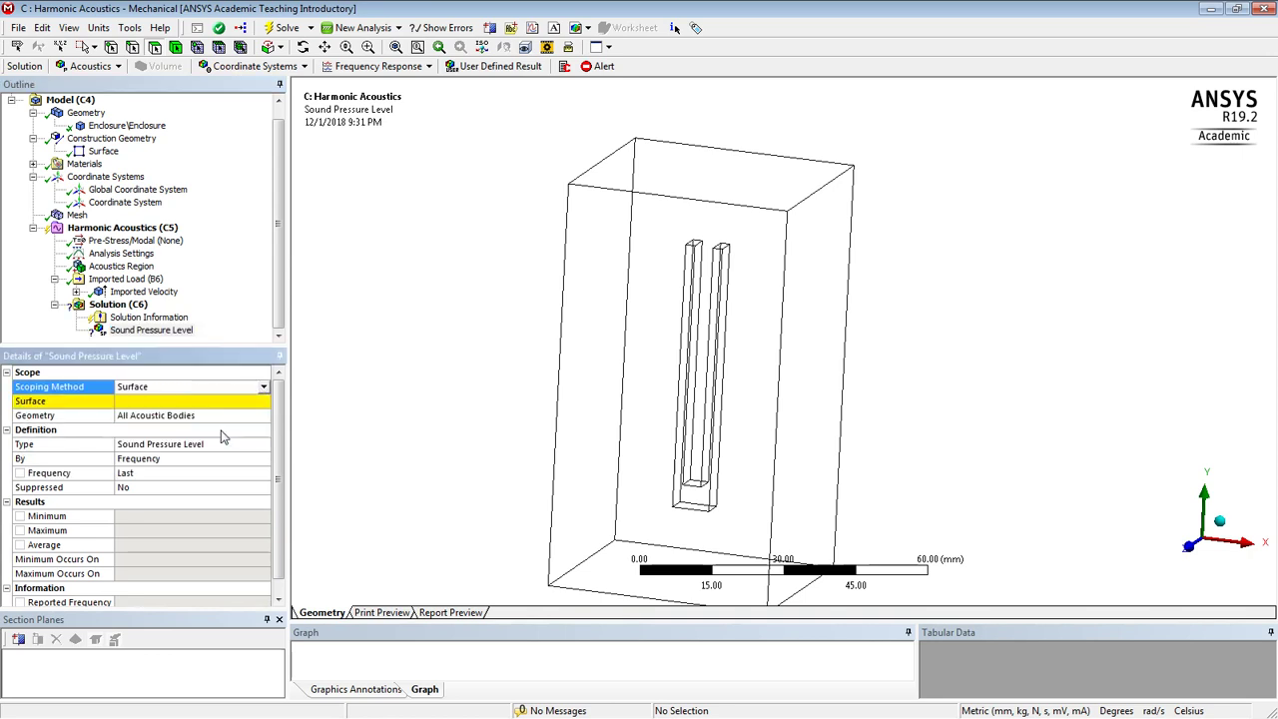
left_click(212, 402)
left_click(264, 401)
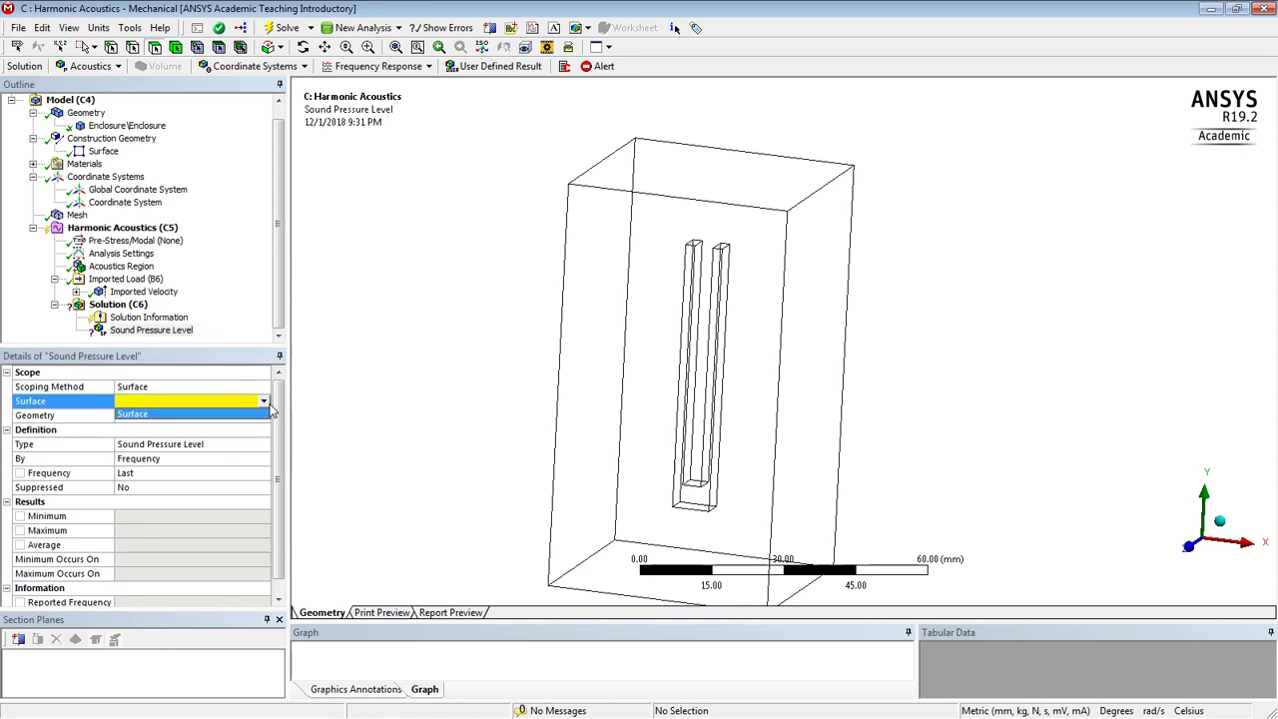
left_click(242, 416)
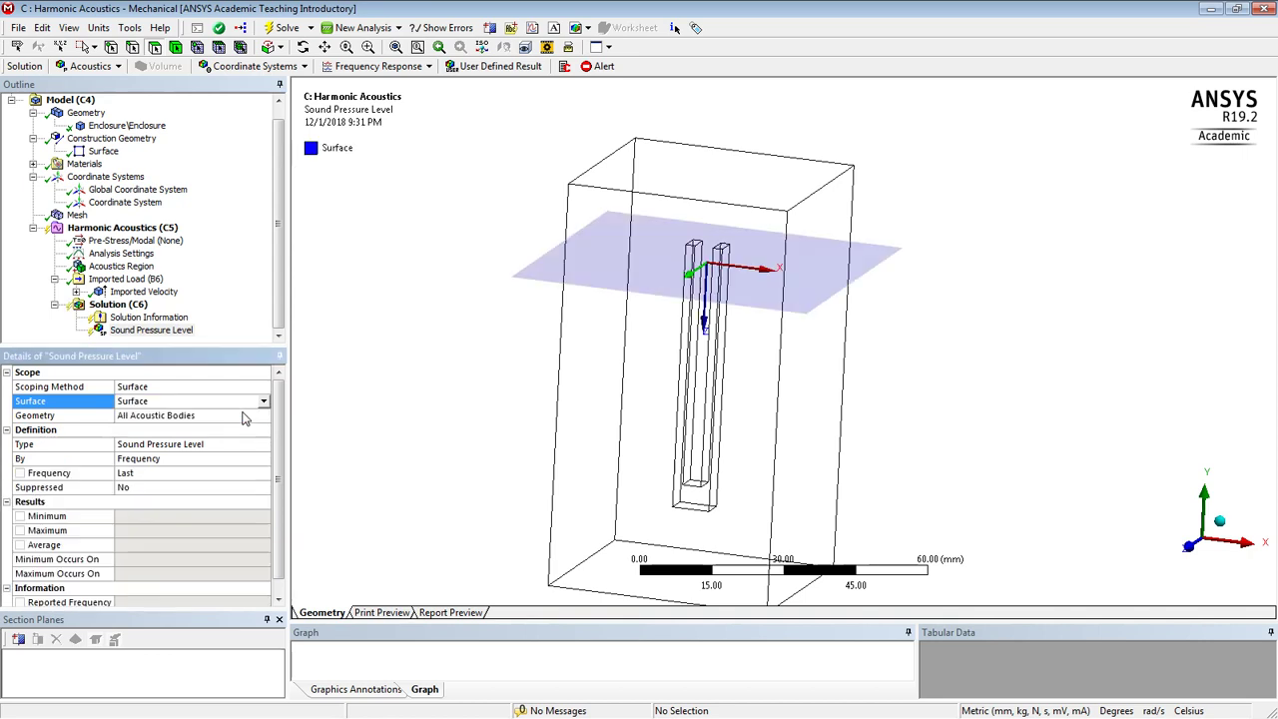
left_click(118, 304)
right_click(122, 308)
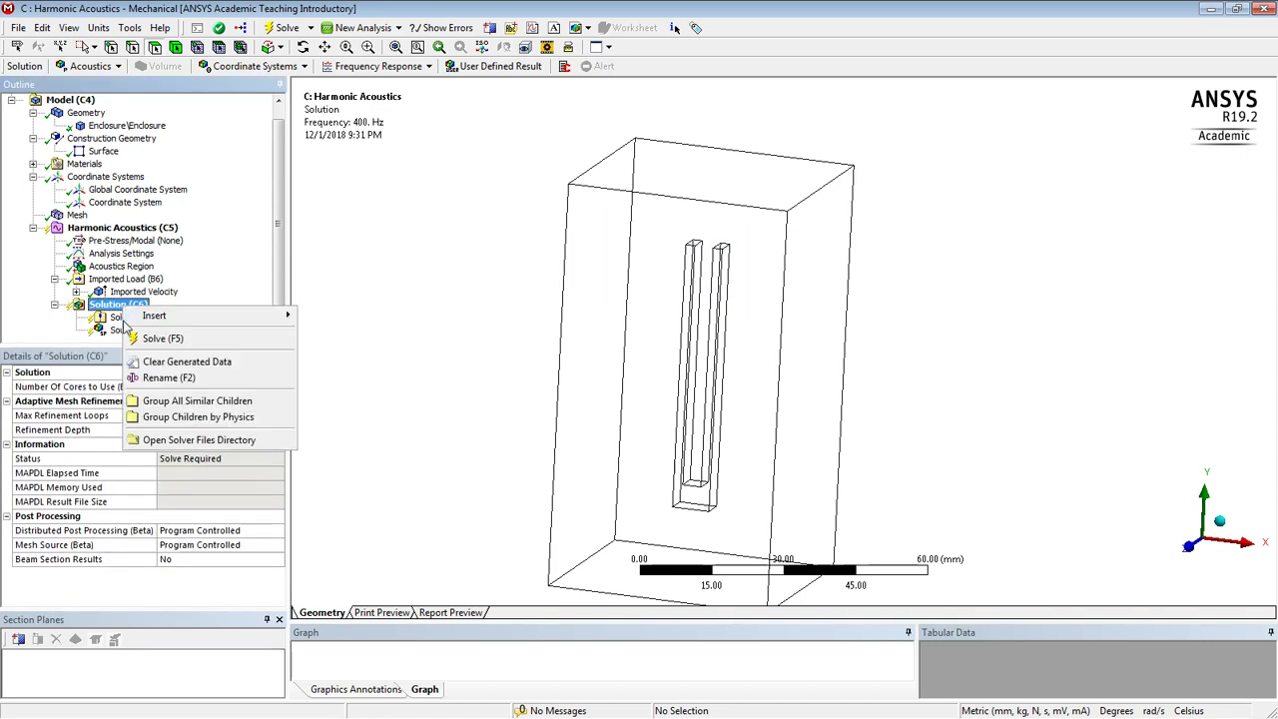
left_click(150, 338)
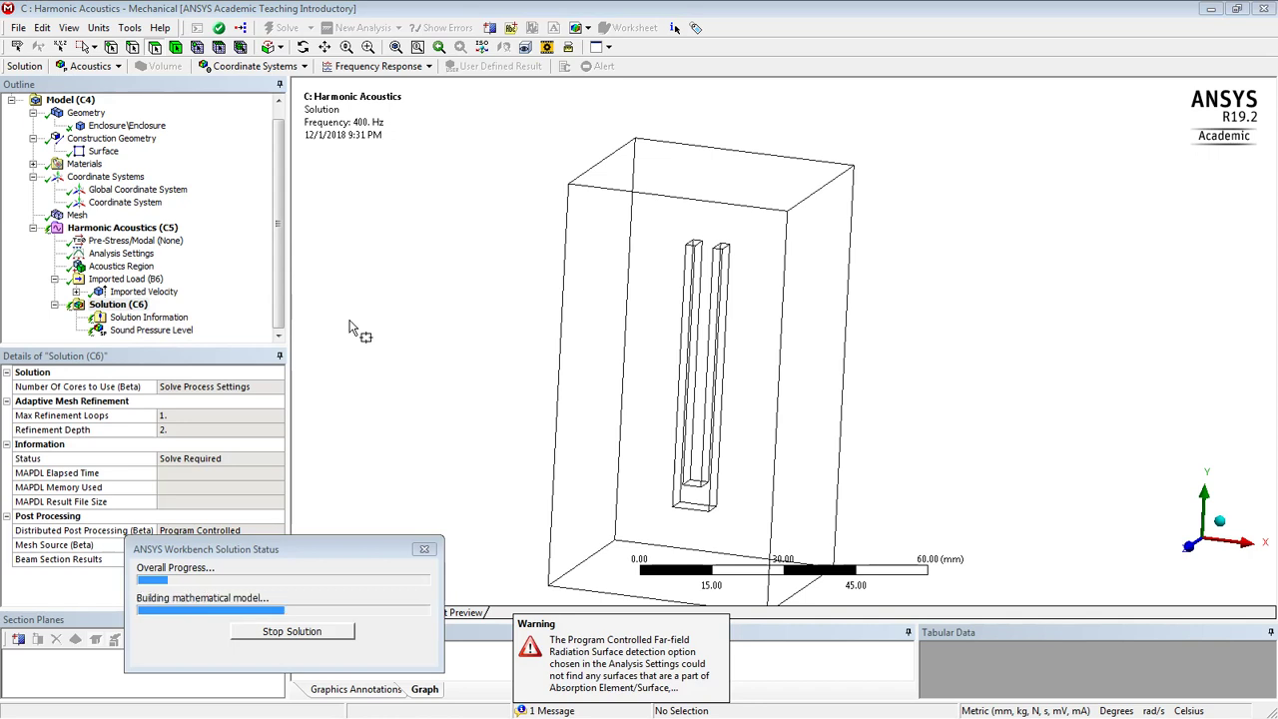
left_click(277, 633)
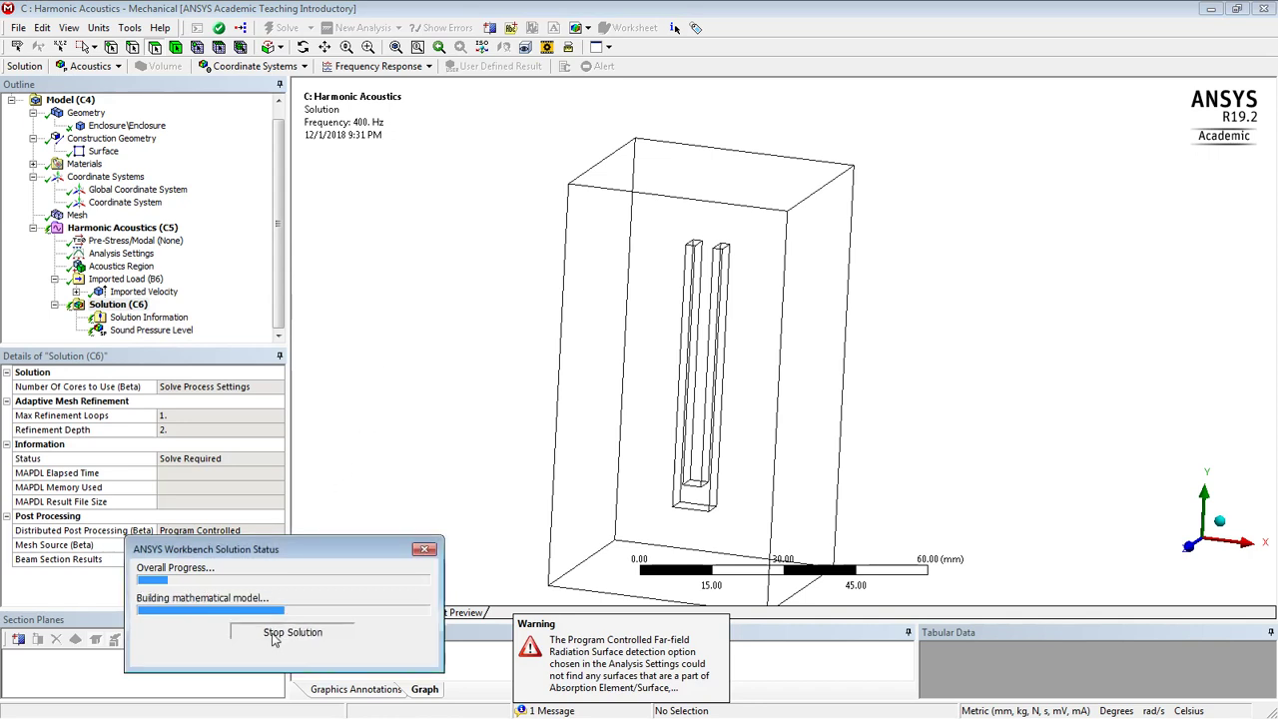
Step: Apply a Radiation Boundary condition to all six outer faces of the air enclosure
left_click(118, 228)
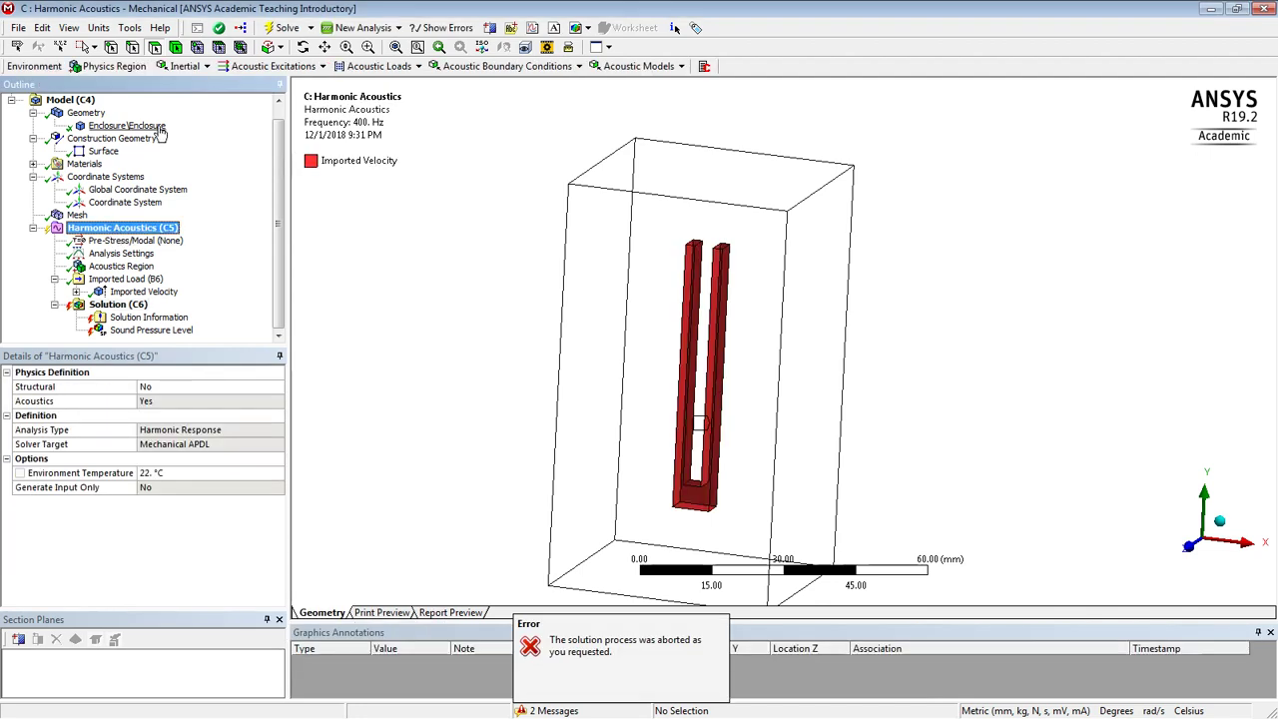
left_click(156, 50)
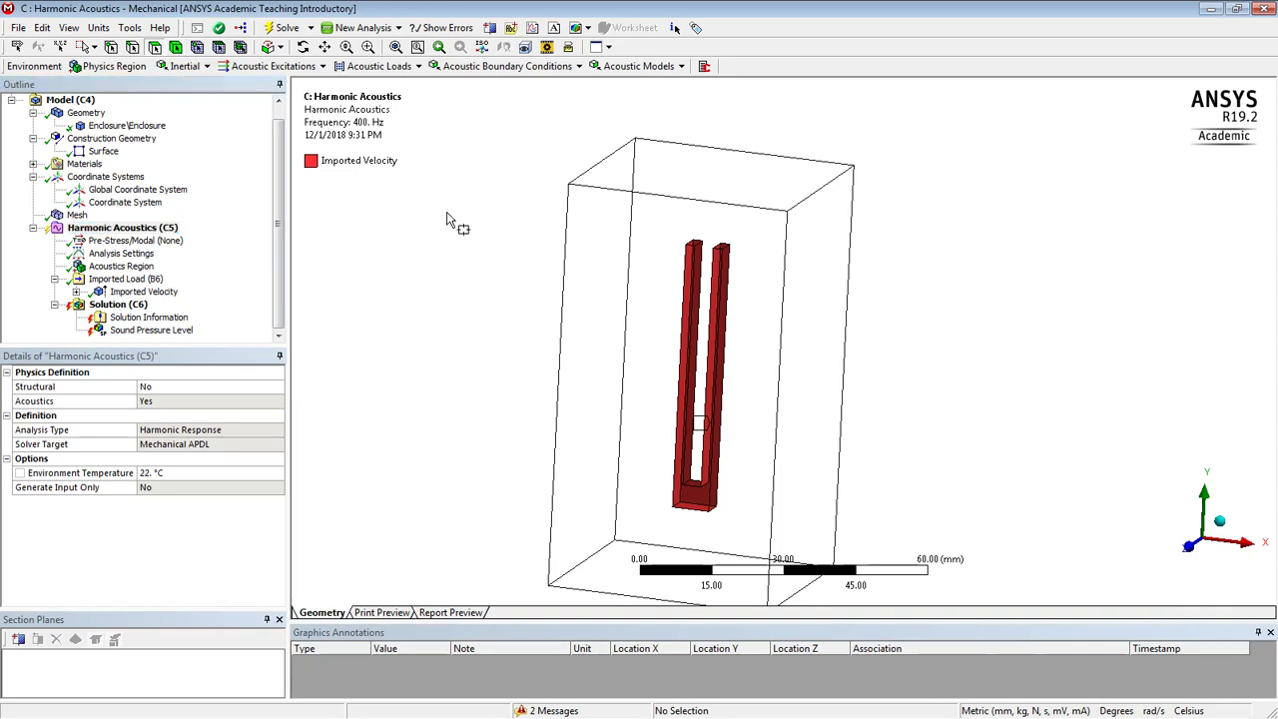
middle_click_drag(481, 191, 596, 138)
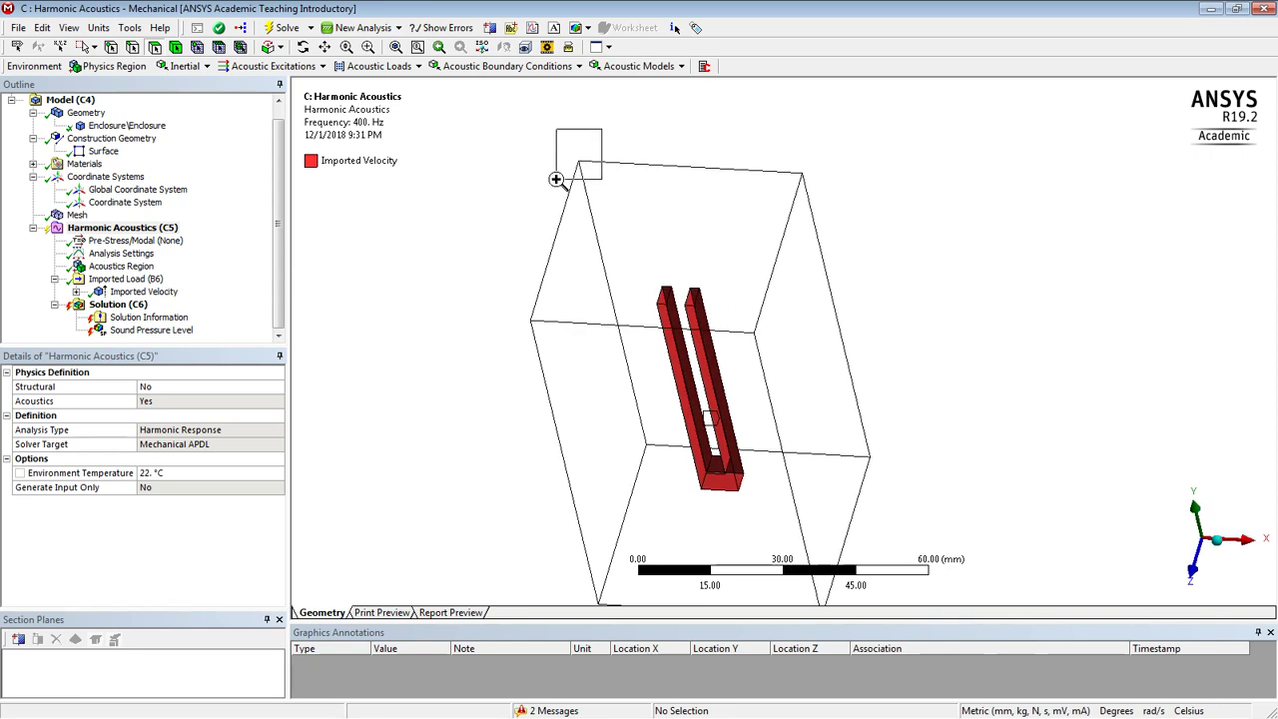
right_click(605, 130)
left_click(542, 148)
left_click(547, 203)
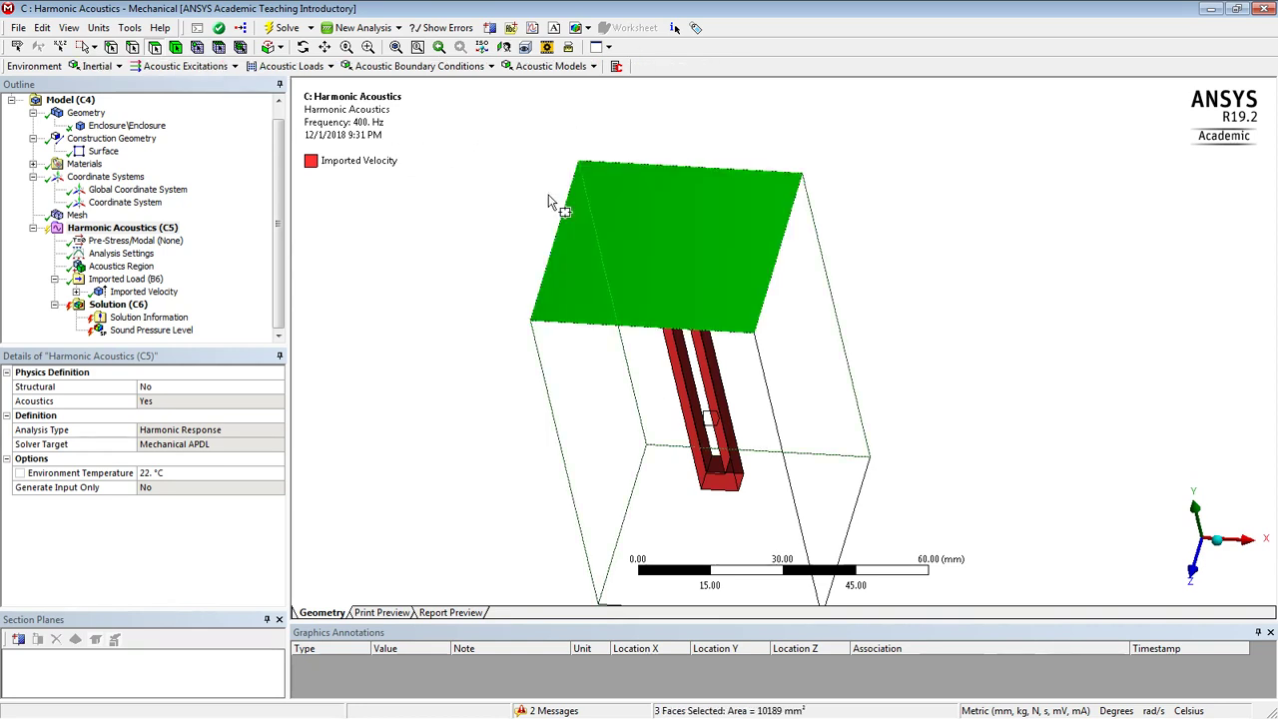
middle_click_drag(547, 203, 551, 205)
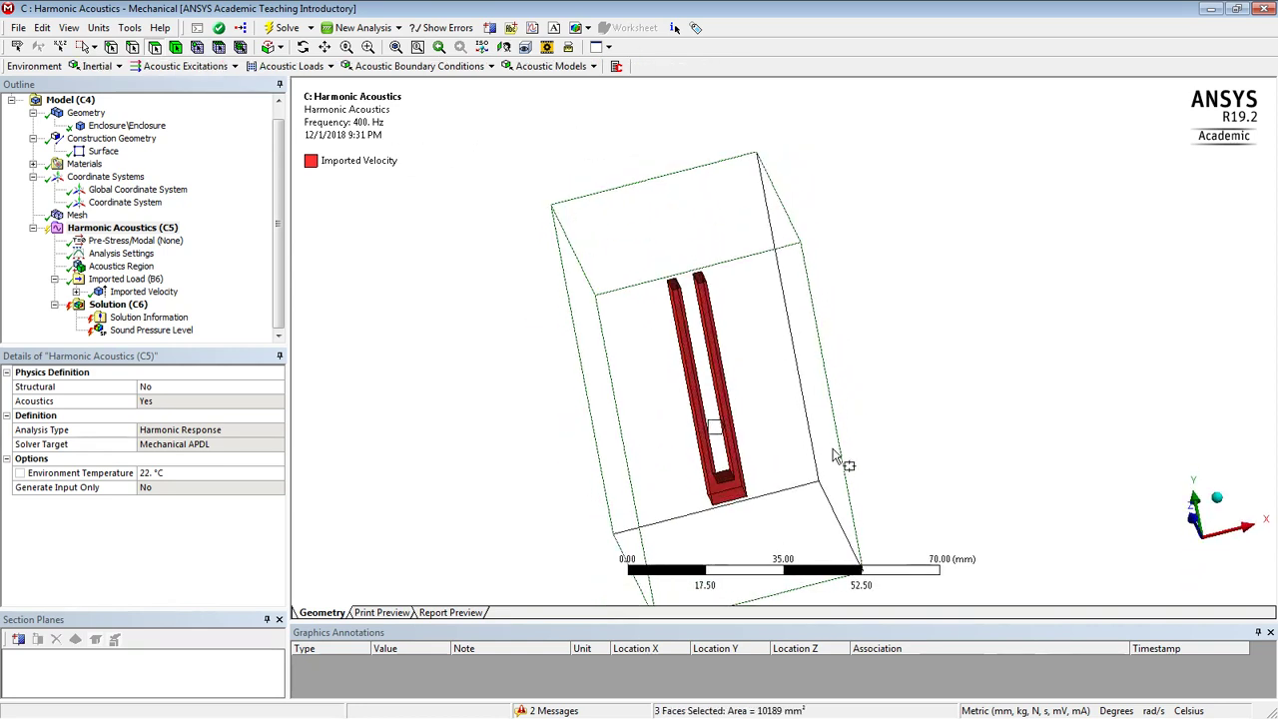
key("ctrl+a")
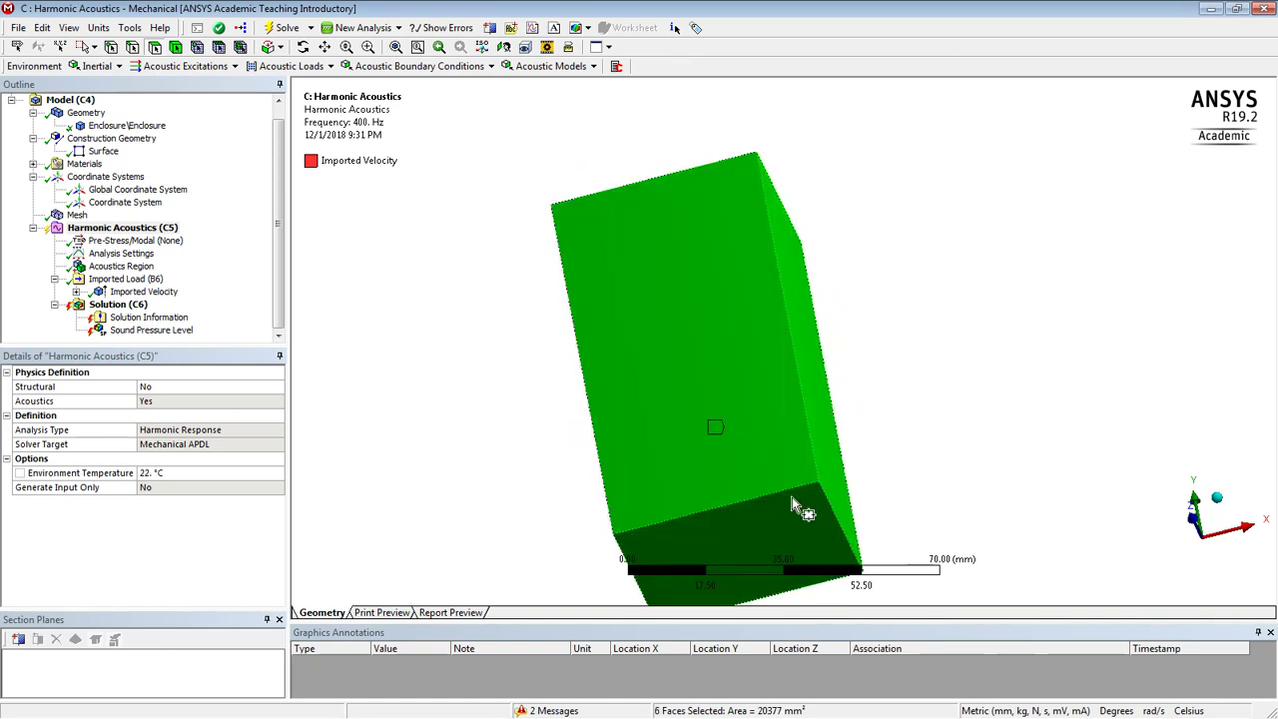
left_click(104, 231)
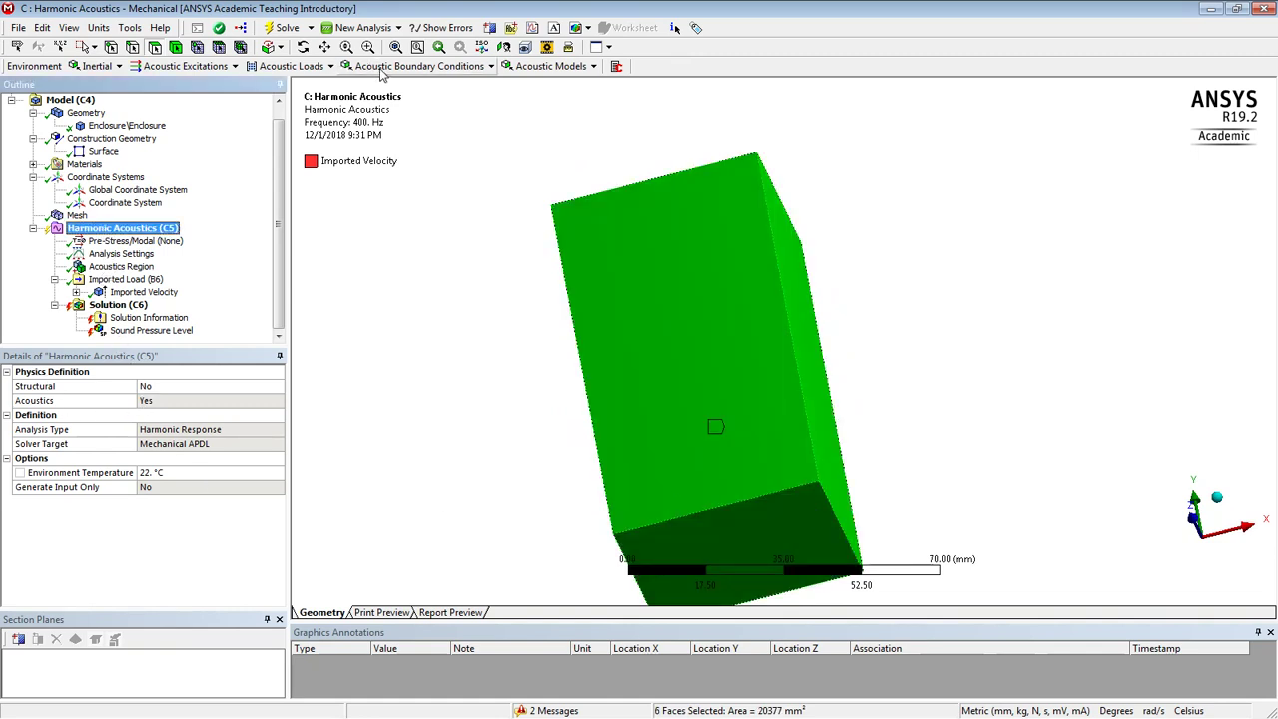
left_click(384, 68)
left_click(398, 134)
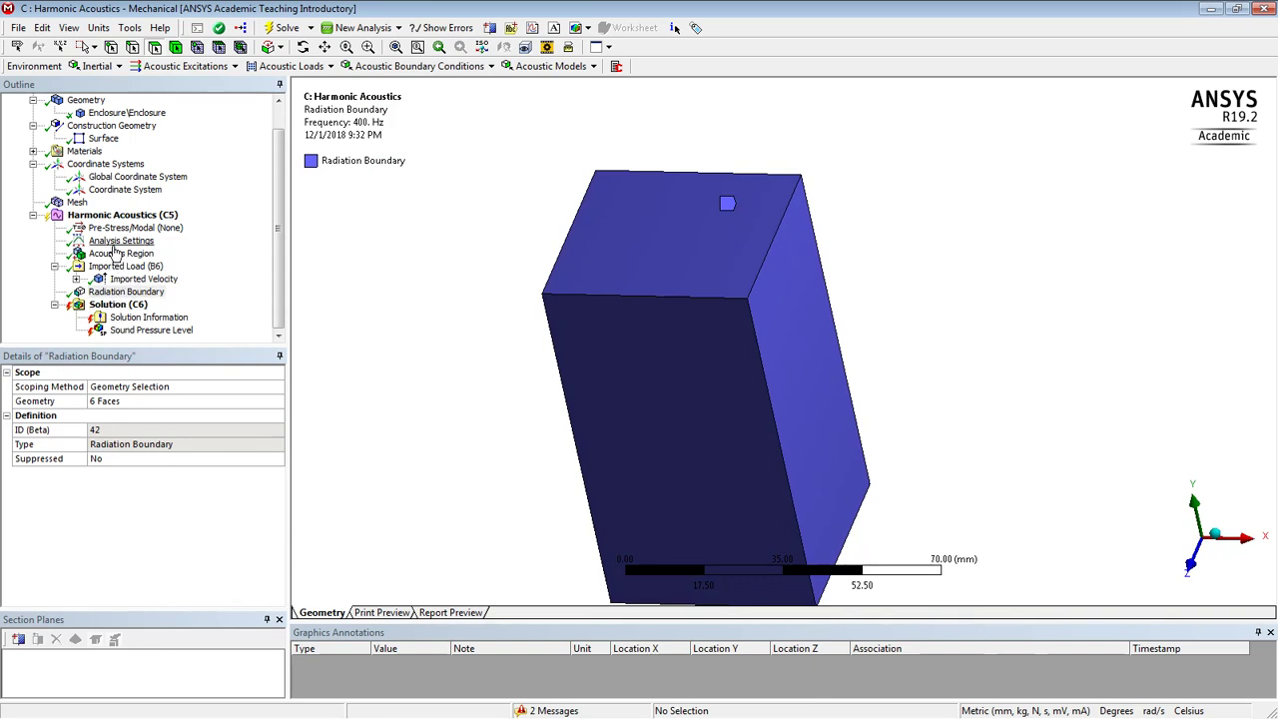
Step: Solve the harmonic acoustics analysis with the radiation boundary included
left_click(114, 304)
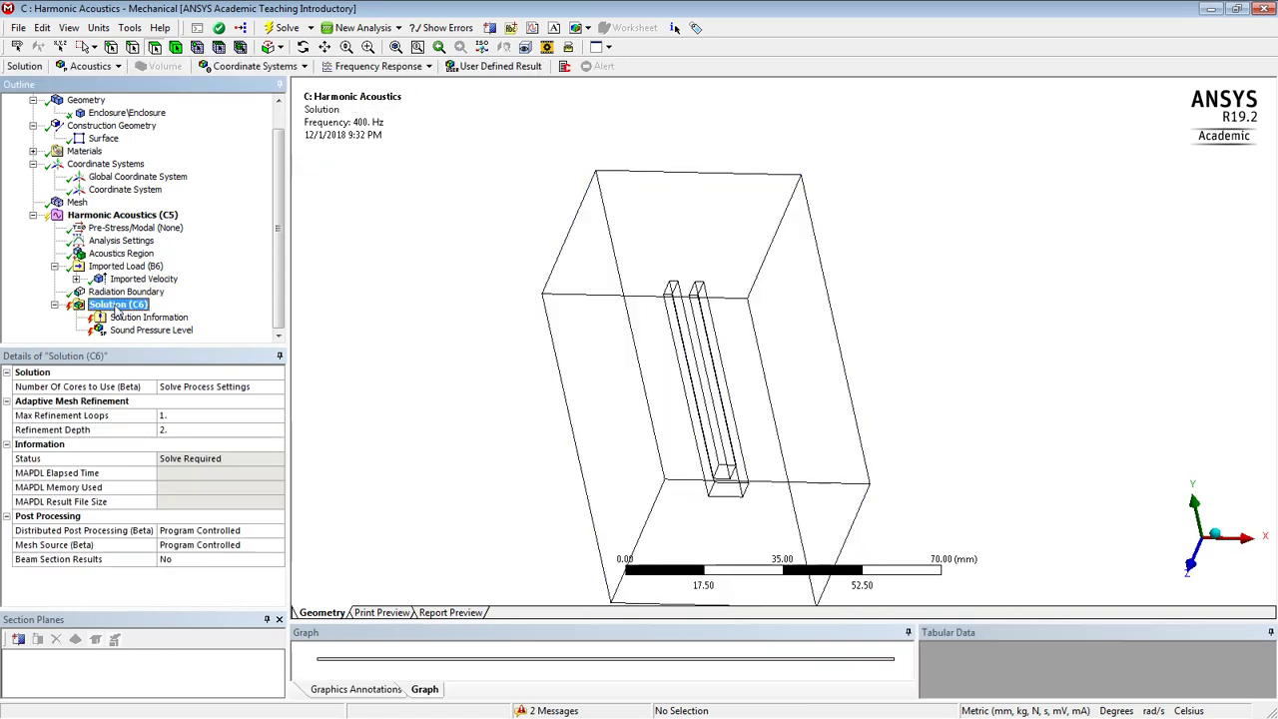
right_click(115, 305)
left_click(397, 349)
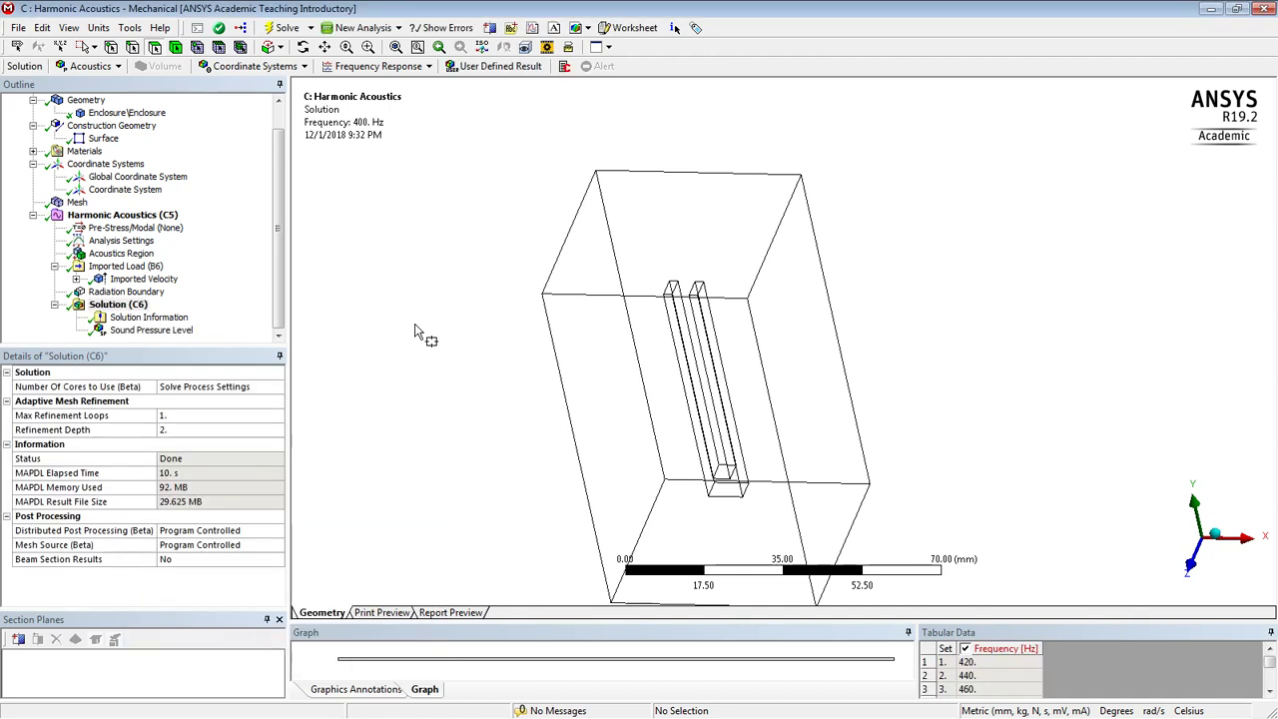
Step: Examine the Sound Pressure Level contours on the cross-section surface around the tuning fork tines
left_click(174, 337)
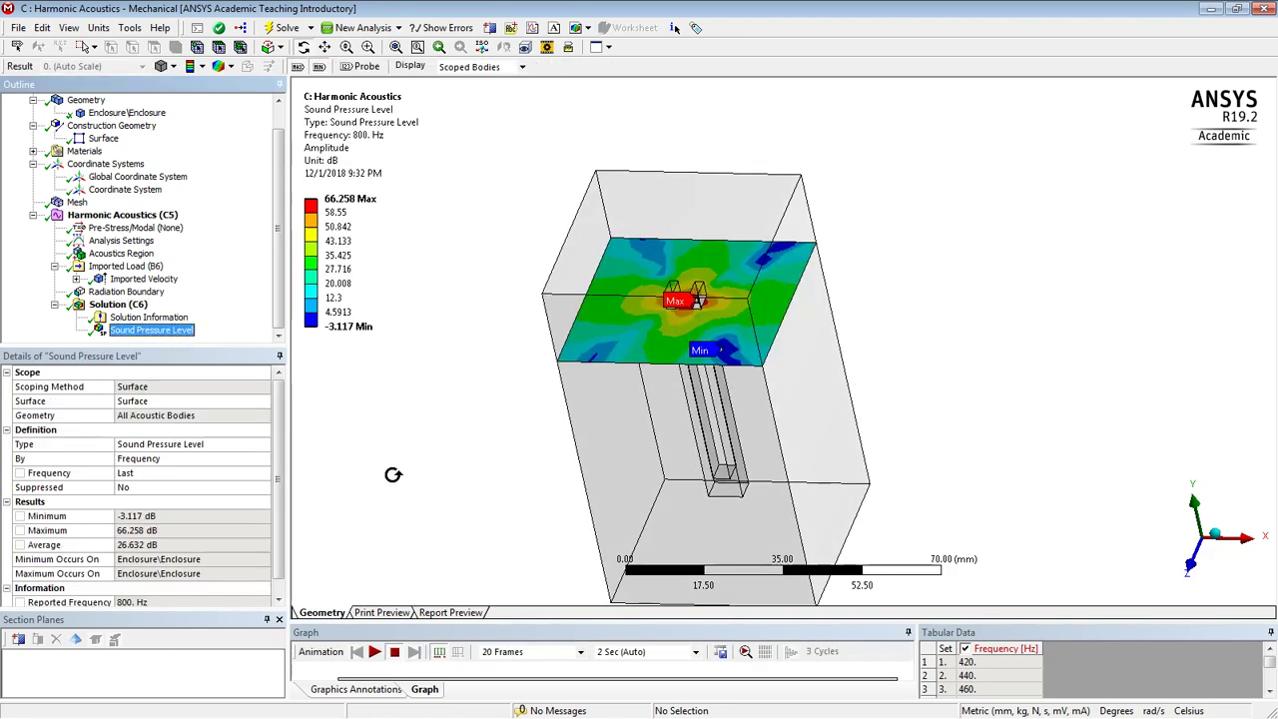
left_click_drag(388, 480, 384, 483)
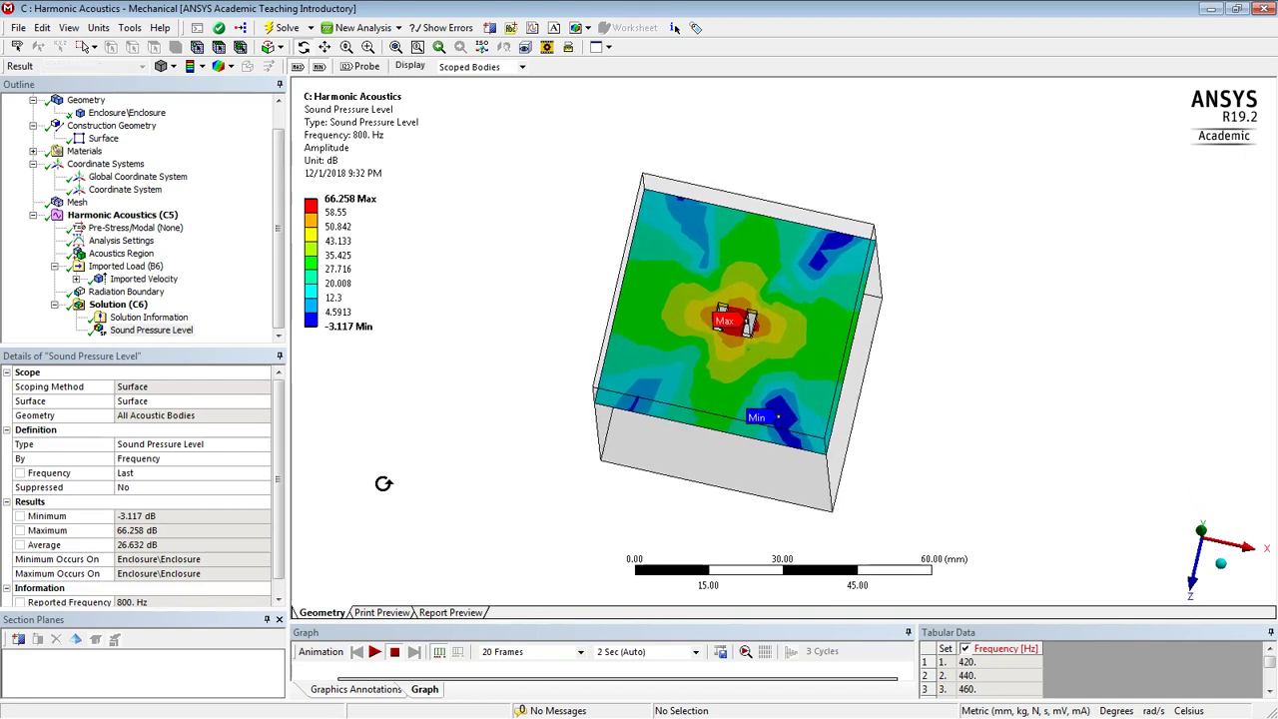
left_click(118, 304)
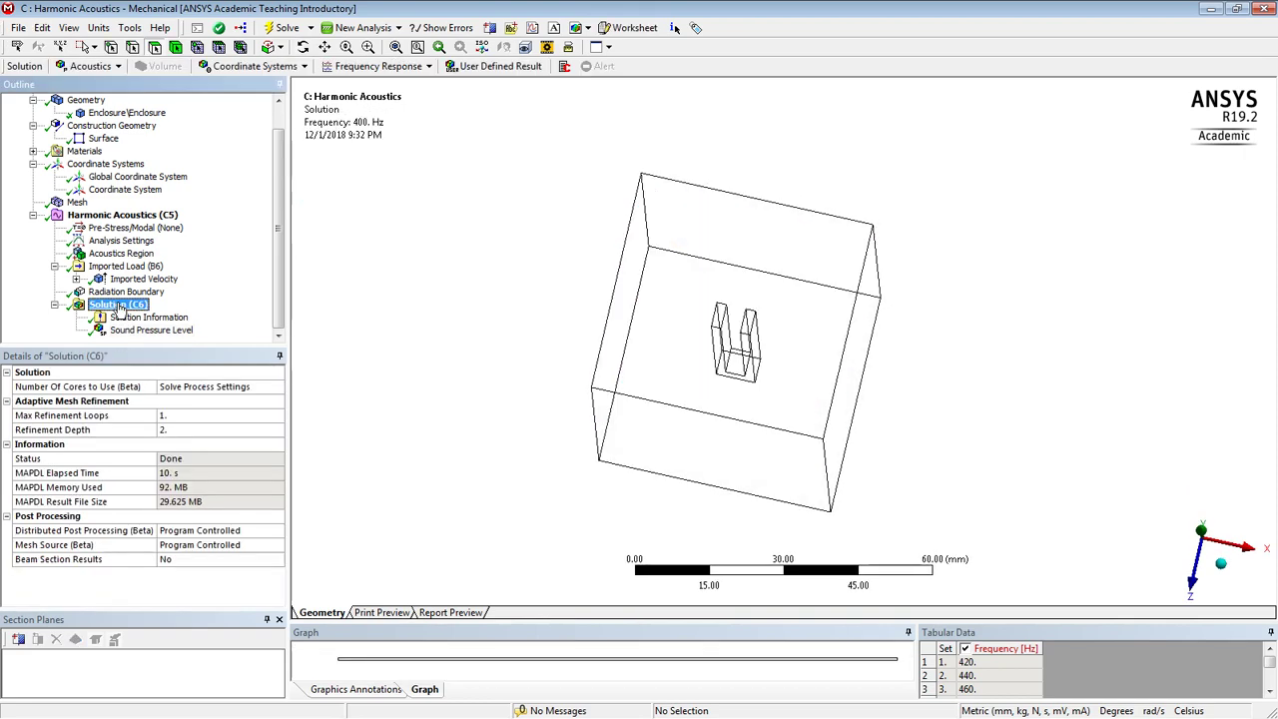
right_click(120, 308)
mouse_move(426, 338)
middle_mouse_down()
mouse_move(448, 324)
mouse_move(423, 326)
middle_mouse_up()
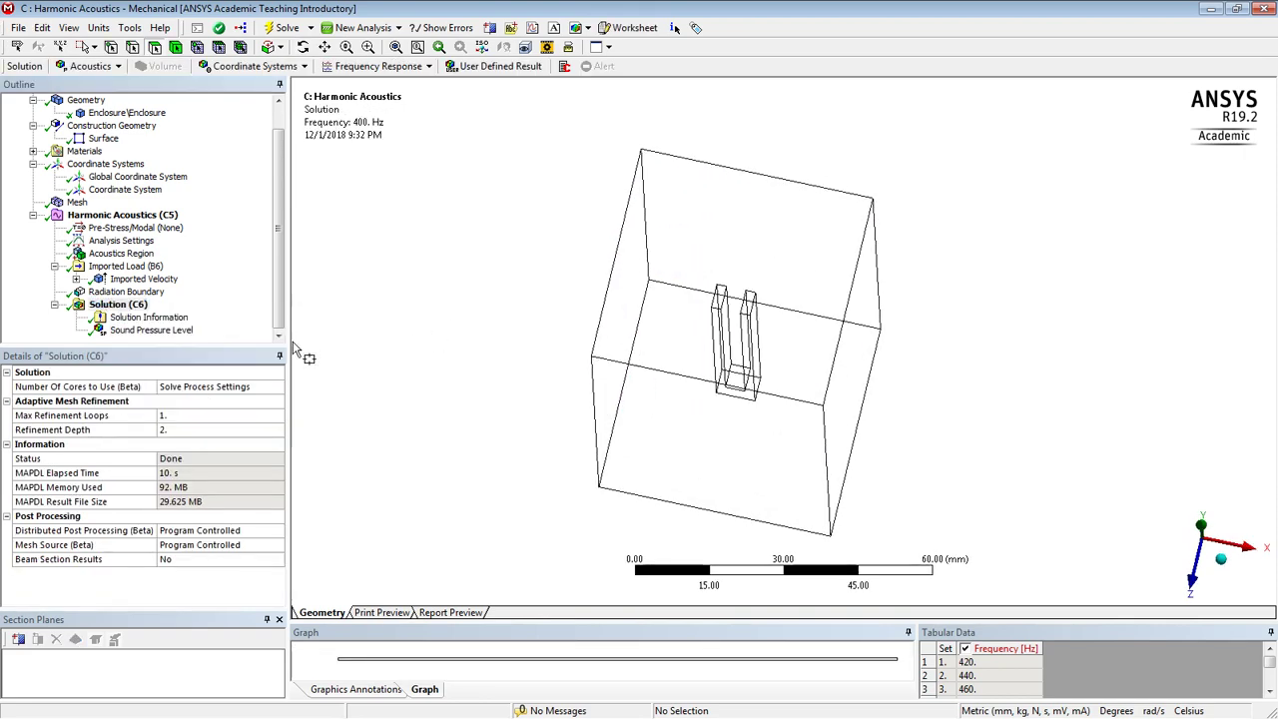
left_click(159, 329)
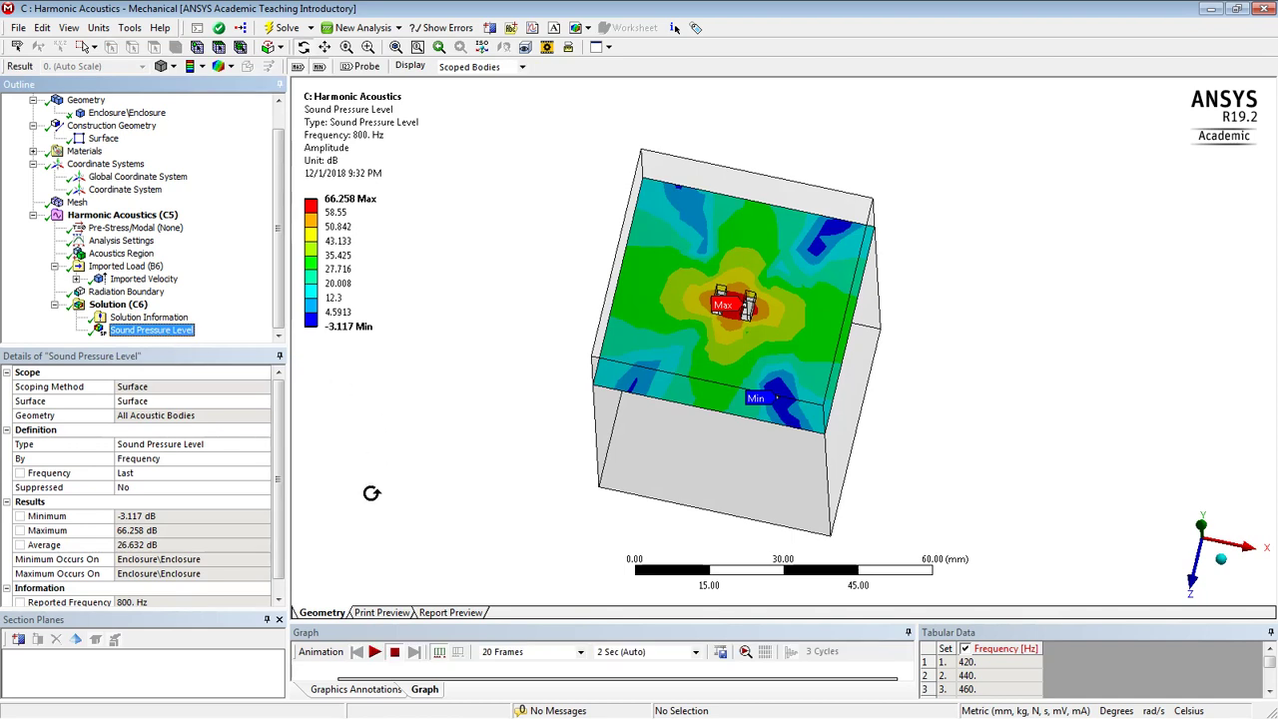
mouse_move(372, 493)
middle_mouse_down()
mouse_move(385, 500)
mouse_move(372, 493)
middle_mouse_up()
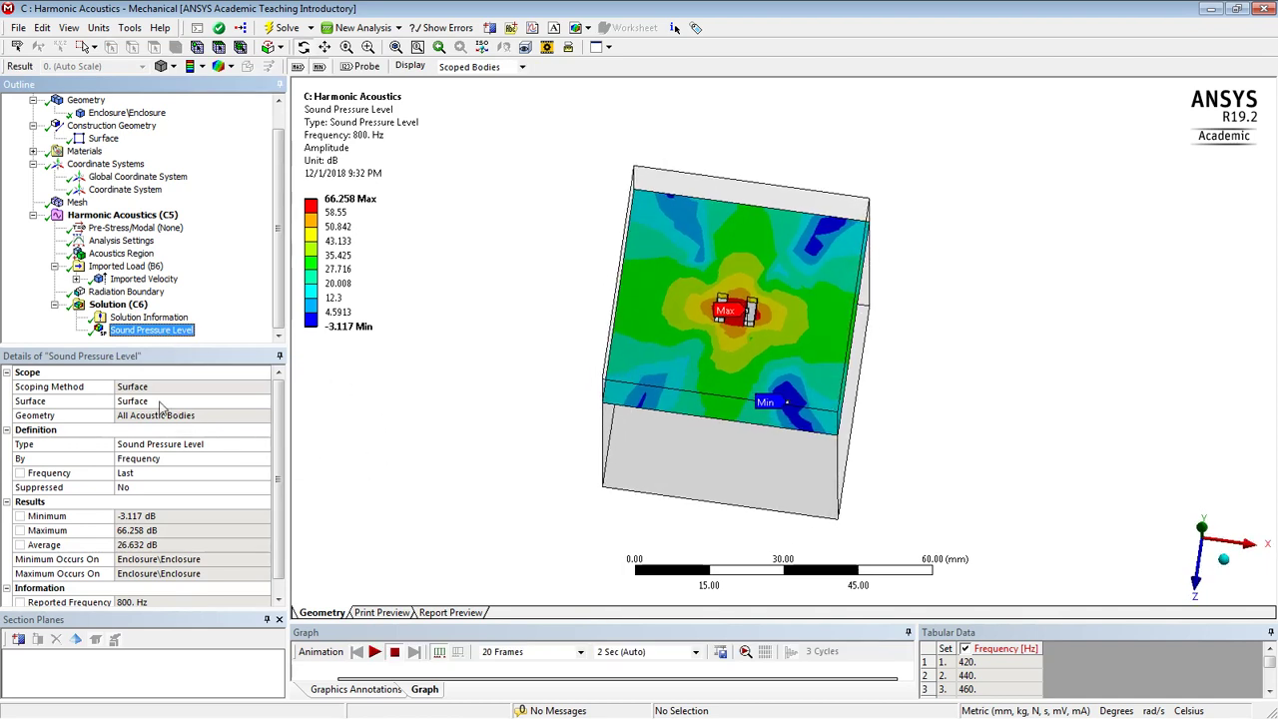
right_click(118, 303)
mouse_move(204, 318)
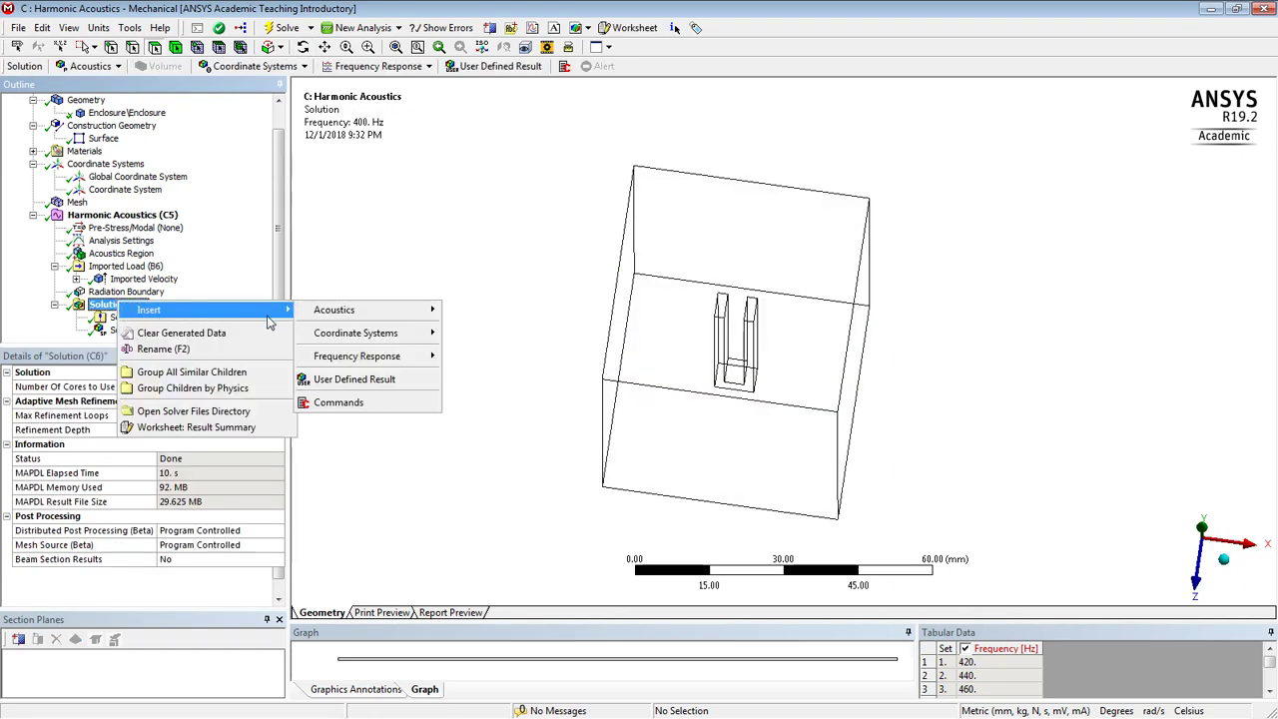
mouse_move(368, 319)
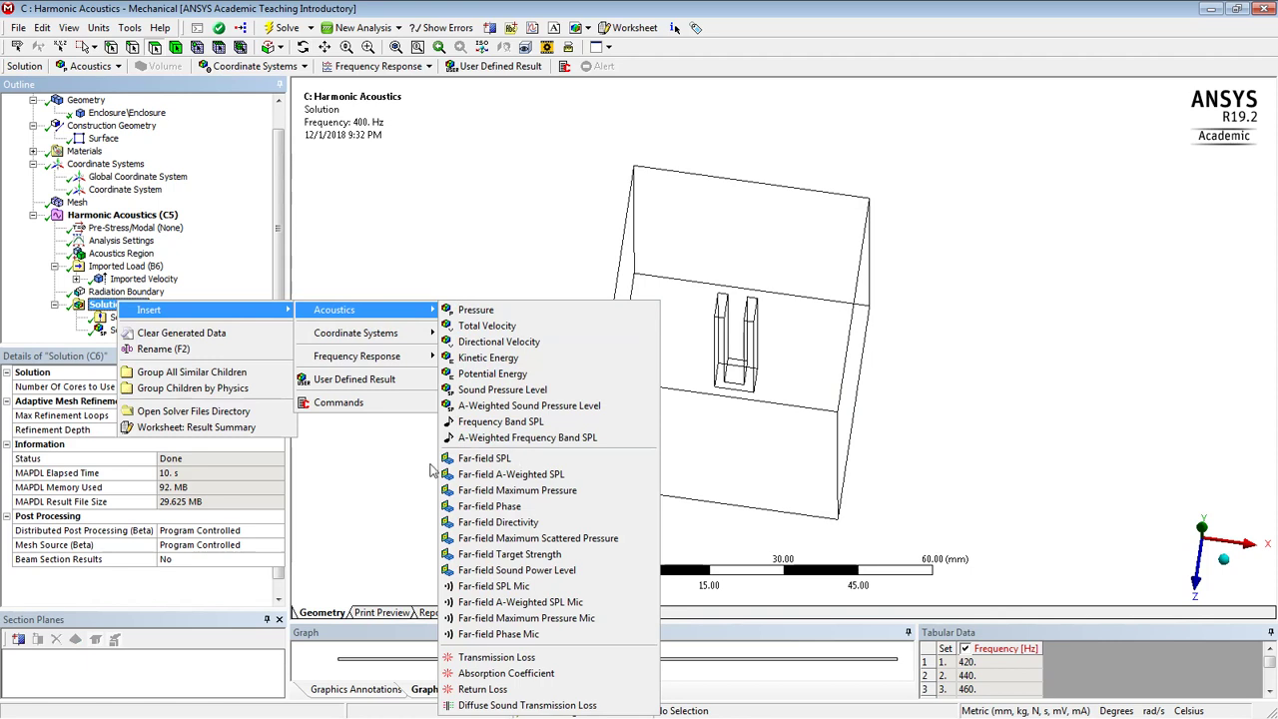
left_click(402, 476)
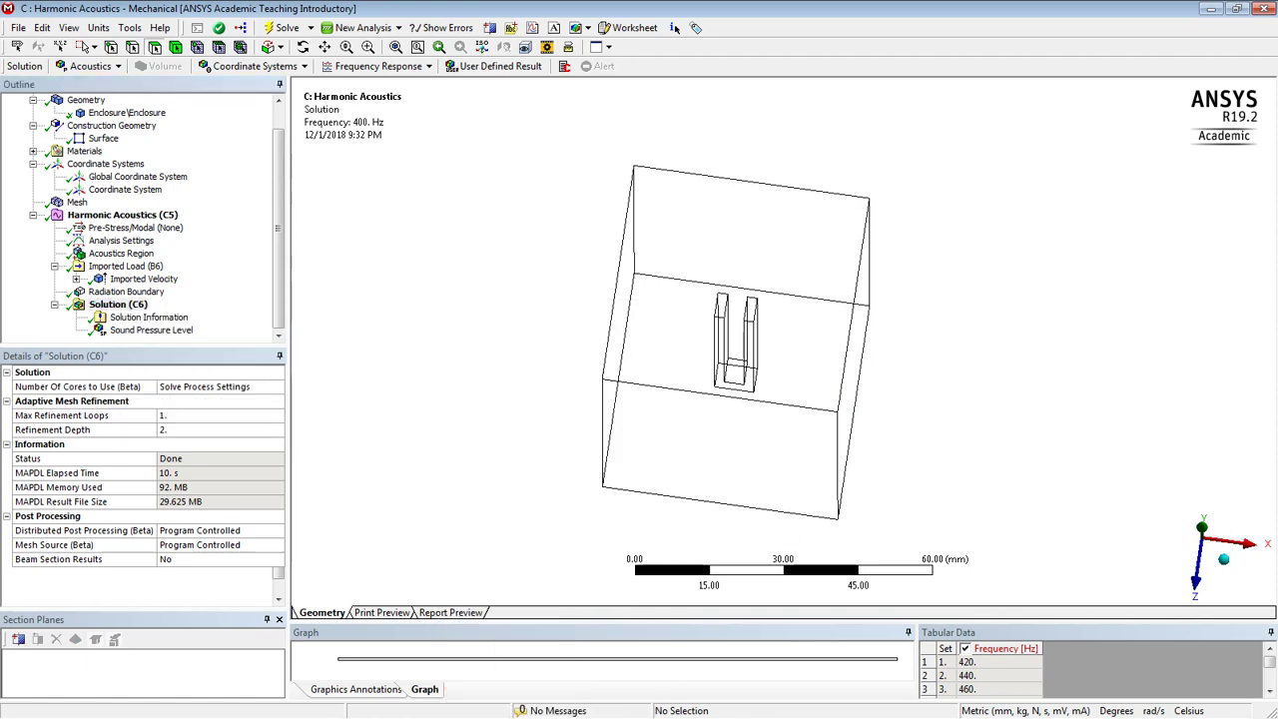